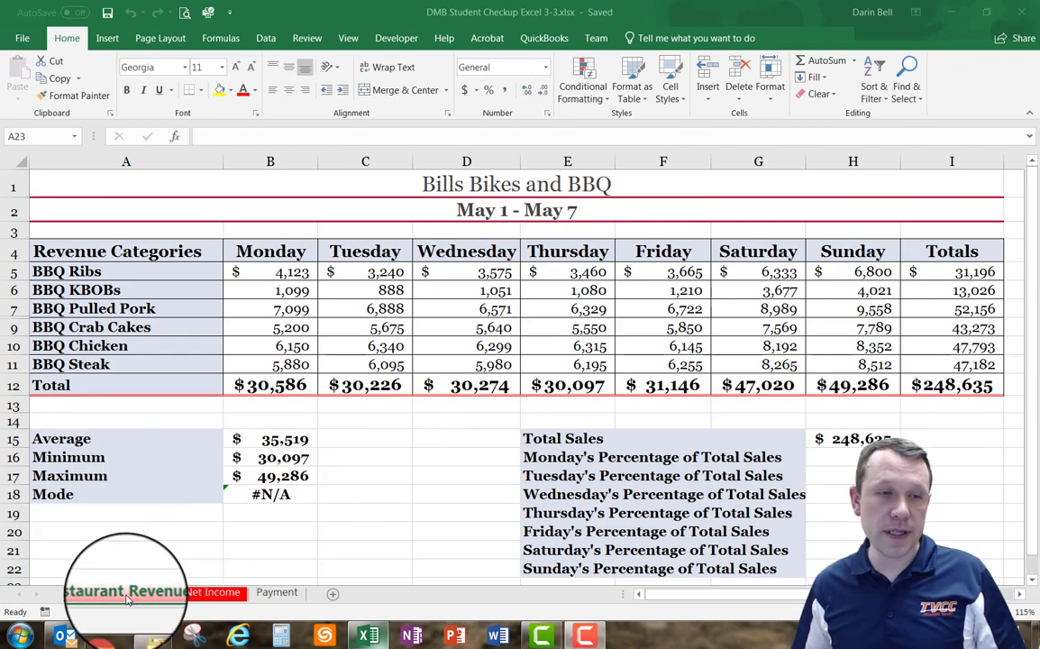
# Step: Delete the empty row 14 above the Average row on the Restaurant Revenue sheet
pyautogui.click(18, 423)
pyautogui.rightClick(17, 425)
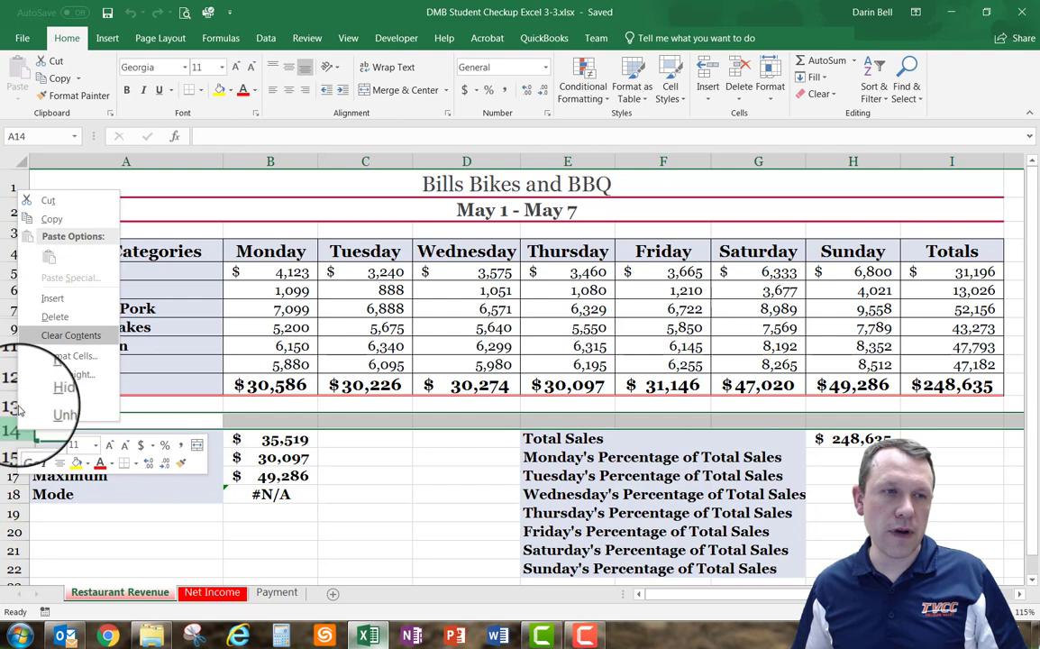
pyautogui.click(54, 316)
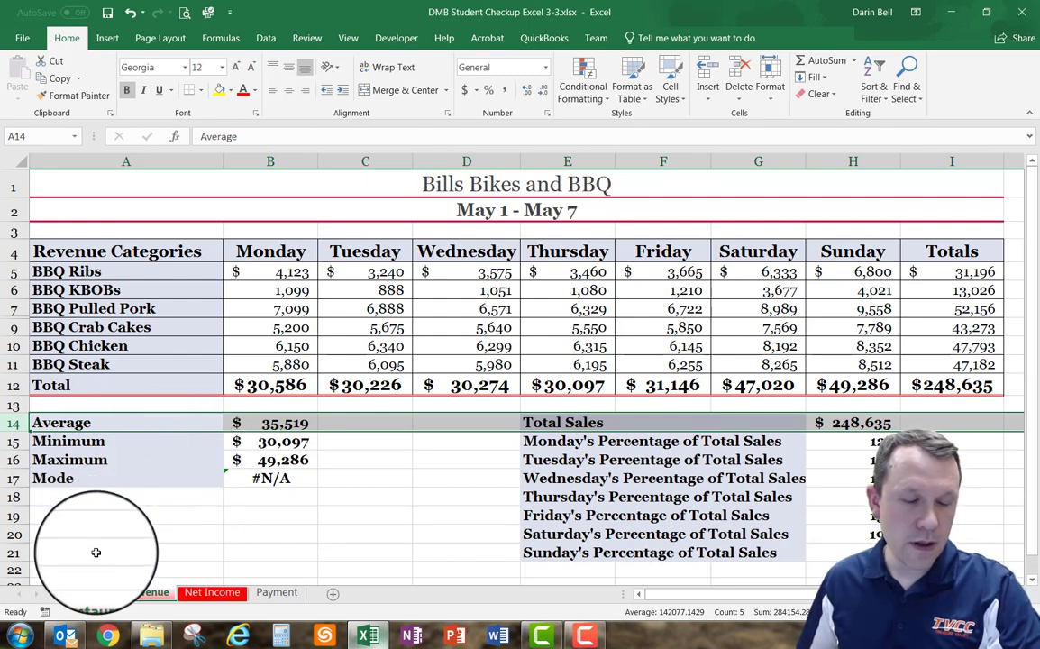
# Step: Enter the label "Standard Deviation of Totals" in cell A18 and auto-fit column A to its contents
pyautogui.click(67, 496)
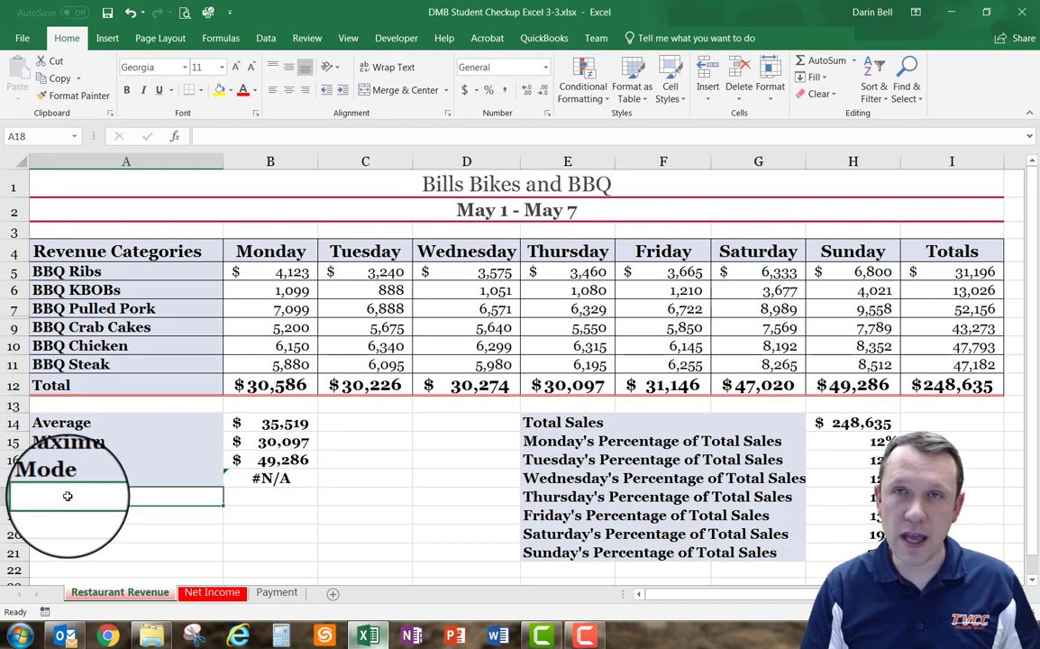
pyautogui.write('Sta')
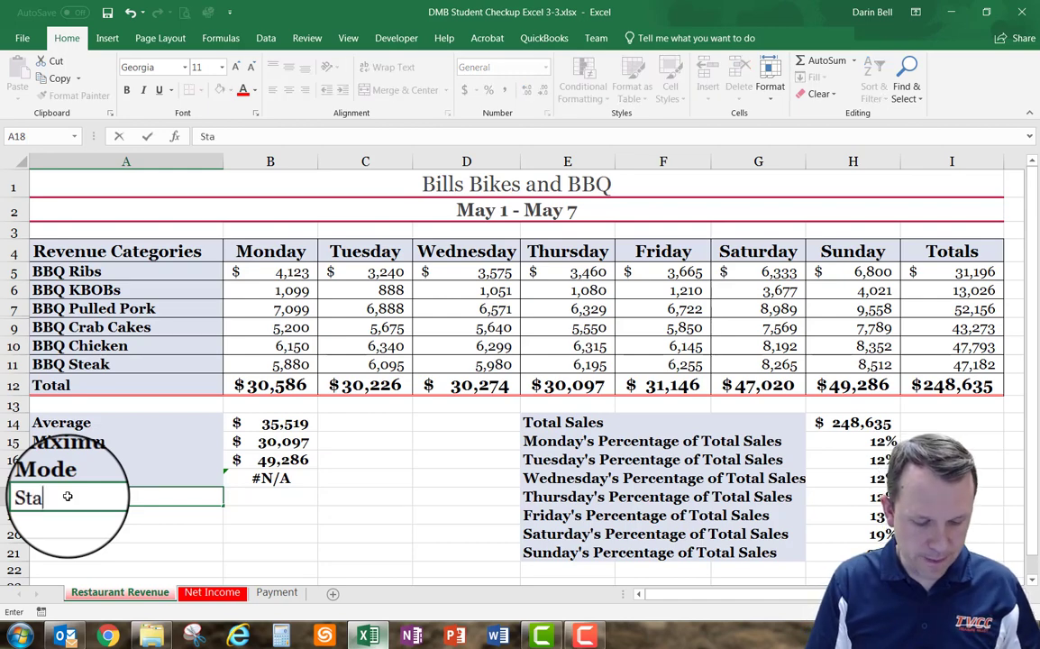
pyautogui.write('ndard Deviation of Totals')
pyautogui.press('Return')
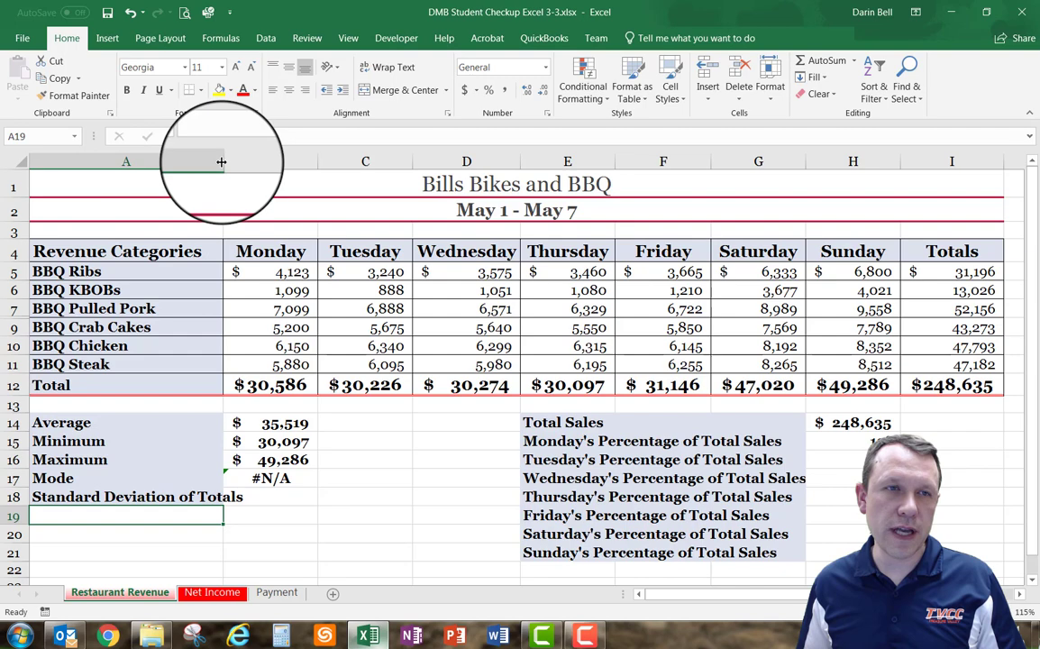
pyautogui.doubleClick(221, 161)
# Step: Calculate the standard deviation of the daily totals in B18 with the STDEV.S function over B12:H12
pyautogui.click(289, 500)
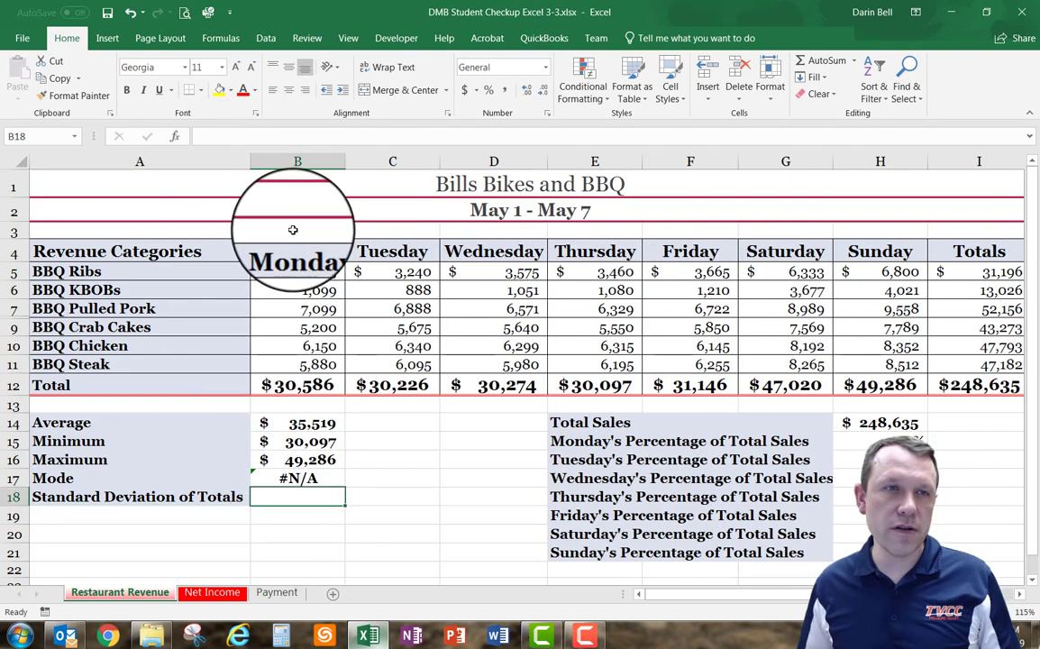
pyautogui.click(258, 133)
pyautogui.click(257, 133)
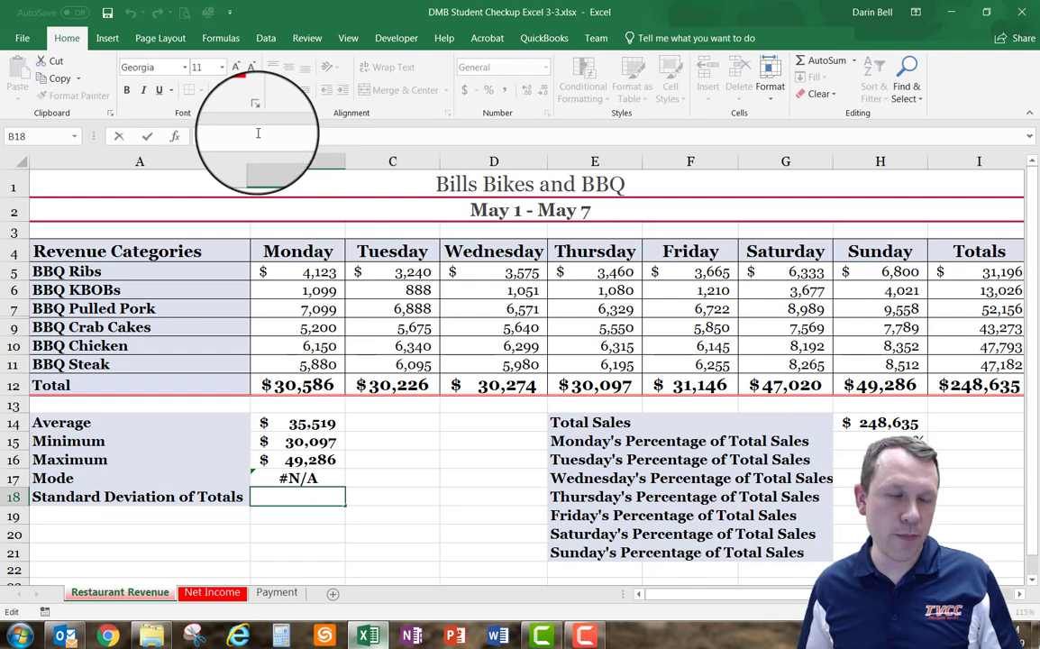
pyautogui.click(175, 136)
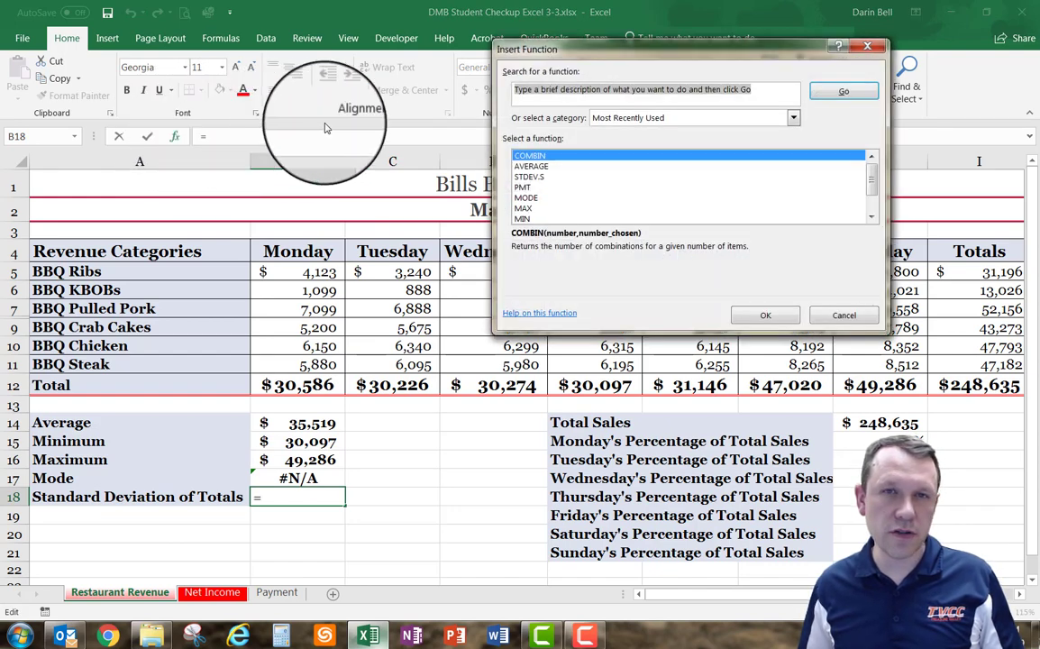
pyautogui.click(575, 98)
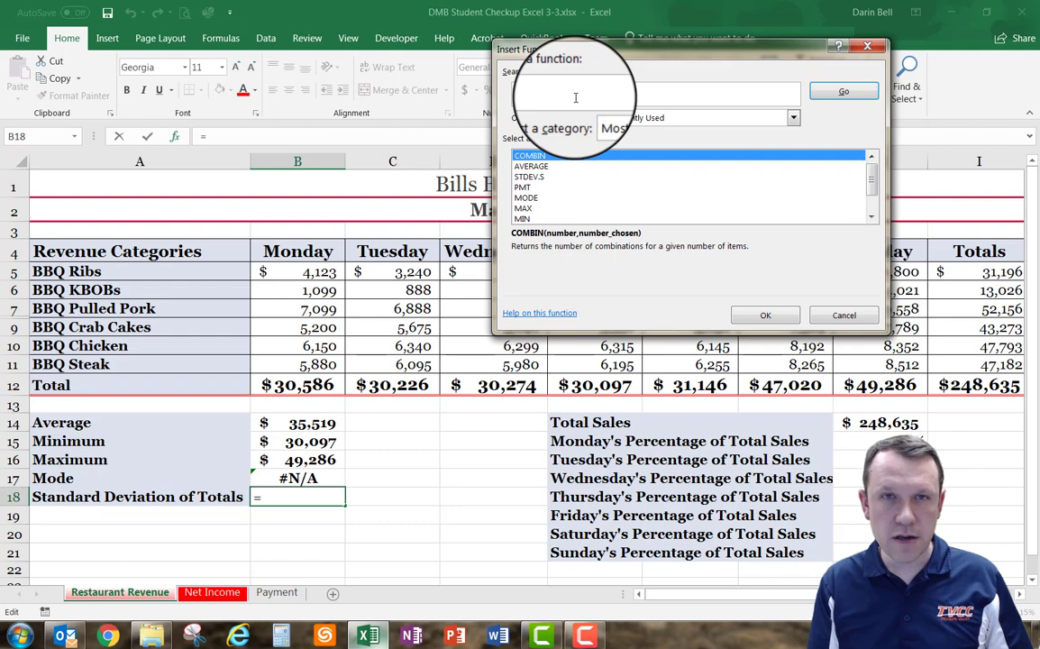
pyautogui.write('standard')
pyautogui.press('Return')
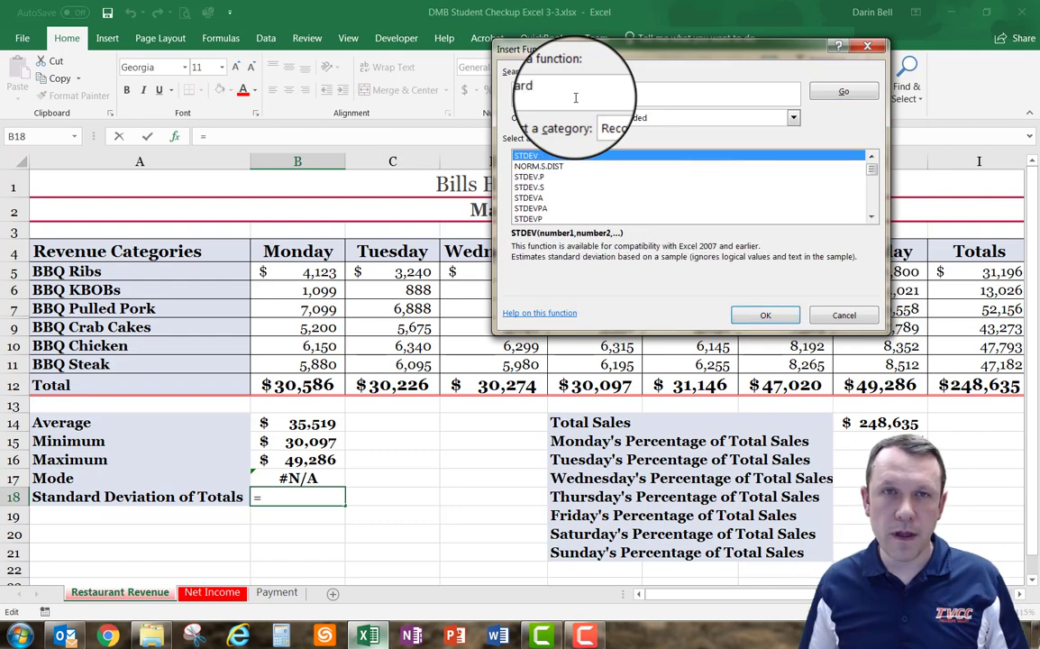
pyautogui.click(541, 186)
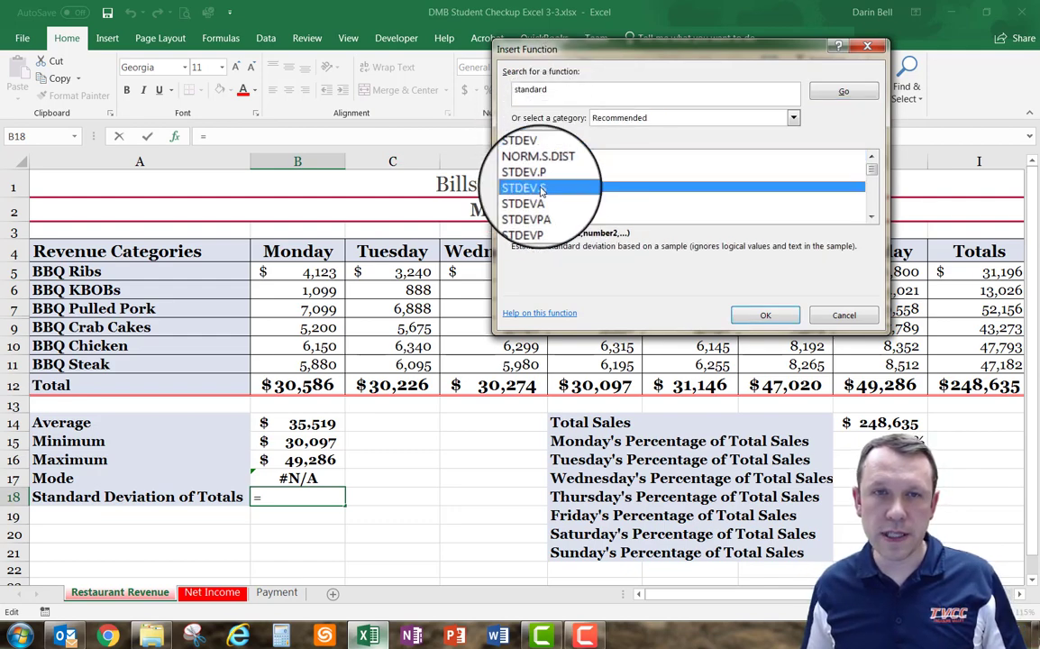
pyautogui.click(759, 318)
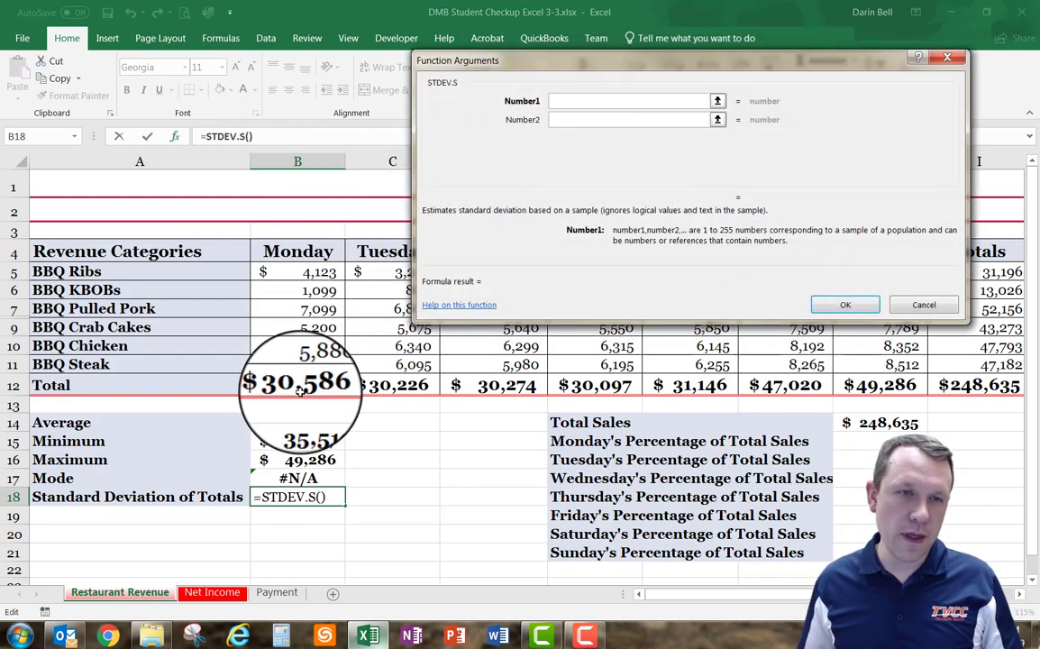
pyautogui.moveTo(300, 386); pyautogui.dragTo(870, 380)
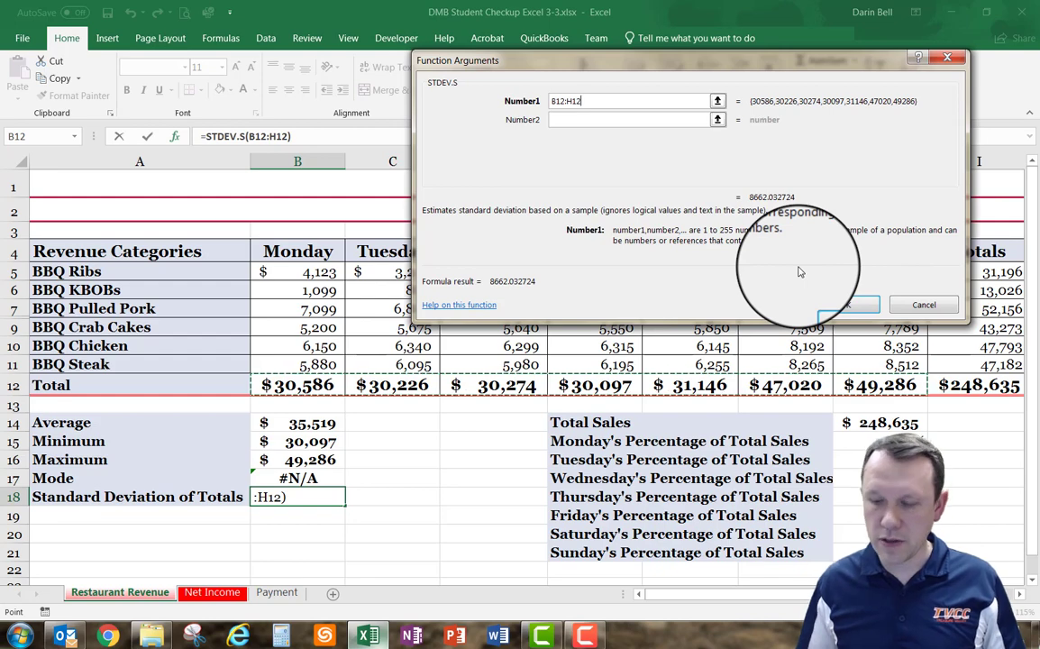
pyautogui.click(843, 305)
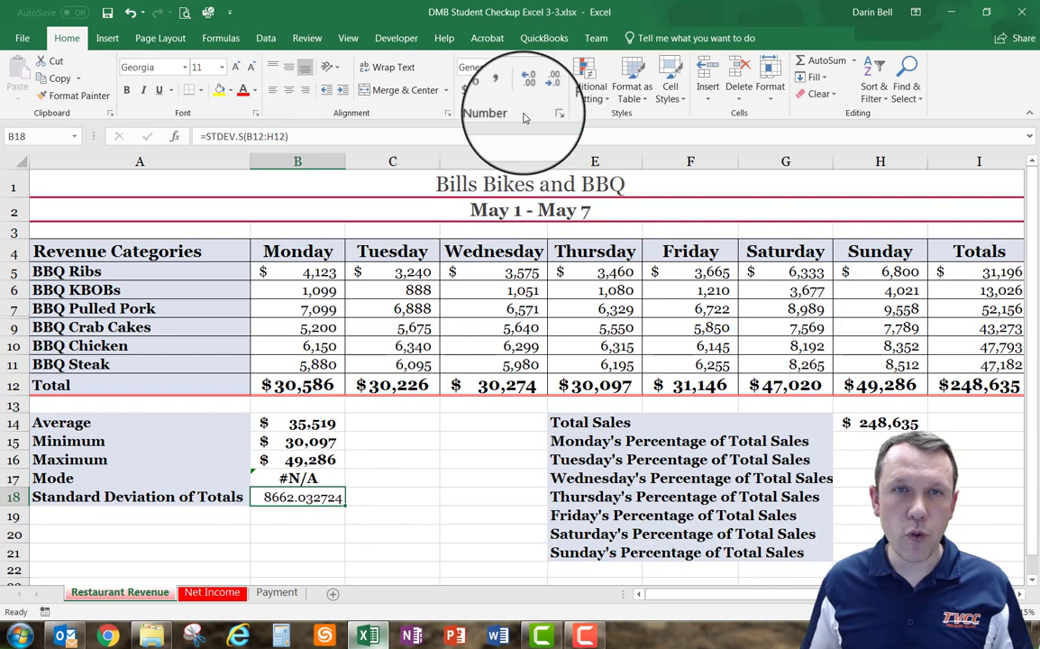
# Step: Reduce the standard deviation in B18 to zero decimal places
pyautogui.click(543, 91)
pyautogui.click(543, 91)
pyautogui.click(543, 91)
pyautogui.click(543, 91)
pyautogui.click(544, 91)
pyautogui.click(544, 93)
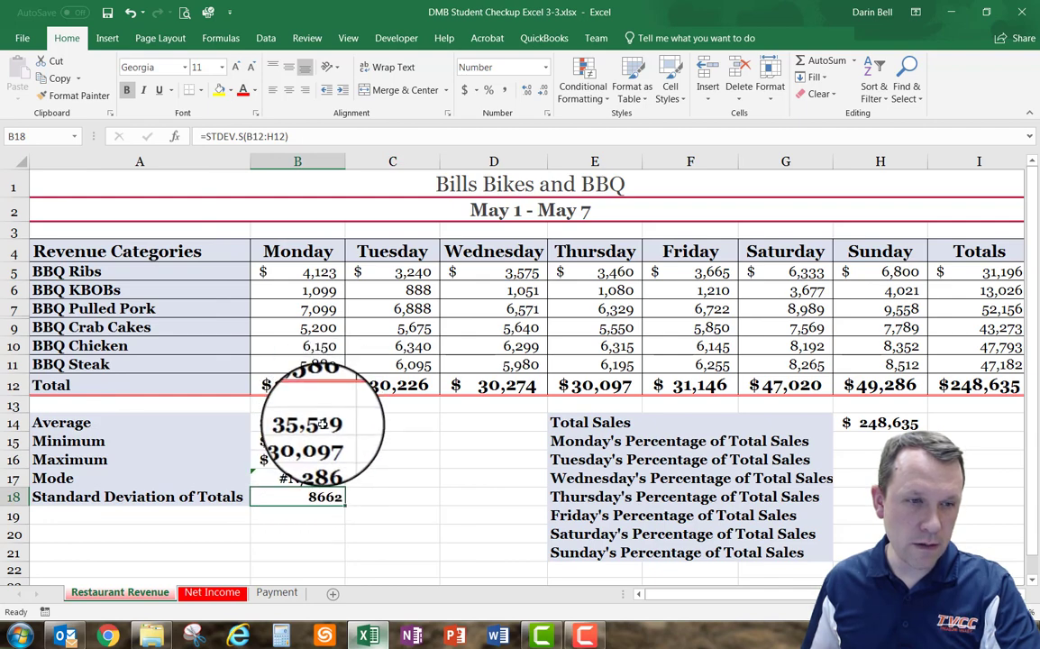
# Step: Copy the formatting of the Average value in B14 onto the standard deviation in B18
pyautogui.click(321, 424)
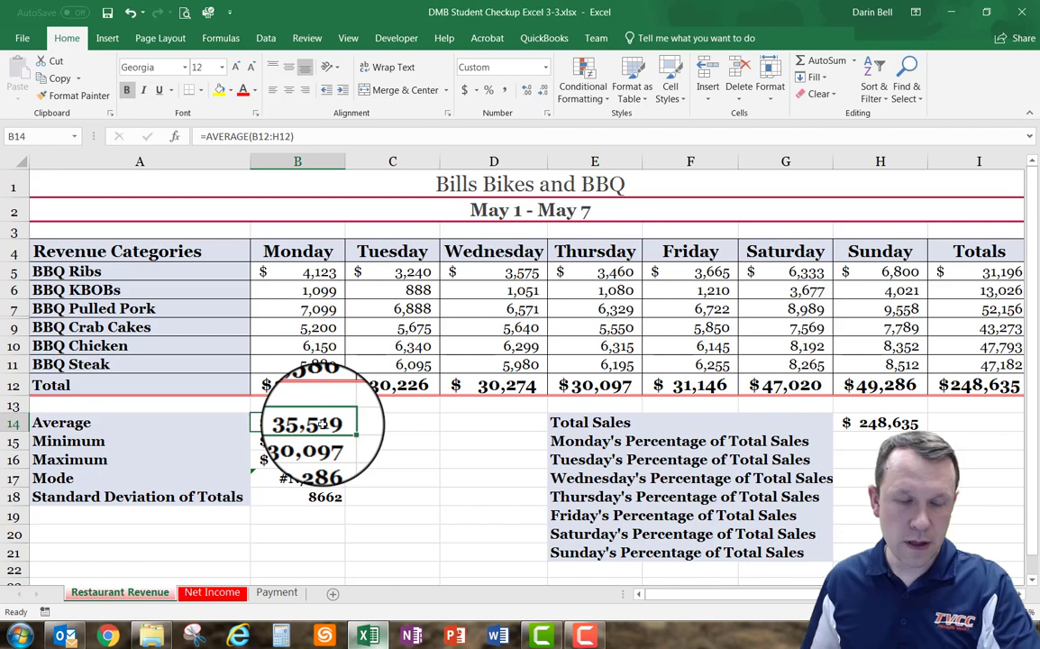
pyautogui.click(76, 95)
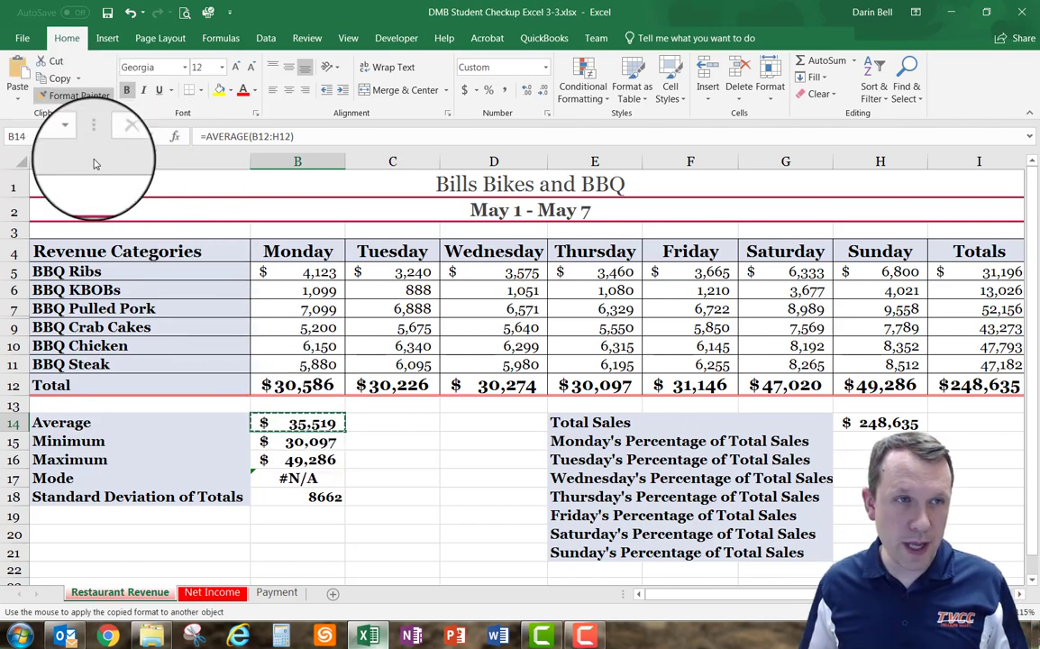
pyautogui.click(318, 497)
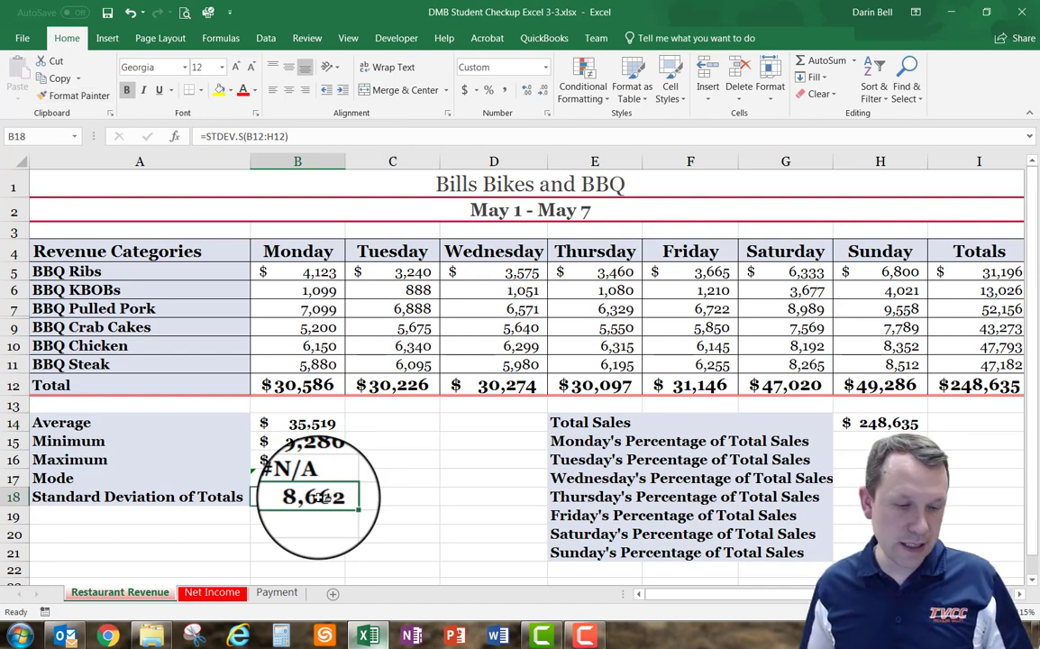
# Step: Label A20 "Average of Values" and calculate it in B20 with the AVERAGE function over B5:H11
pyautogui.click(165, 532)
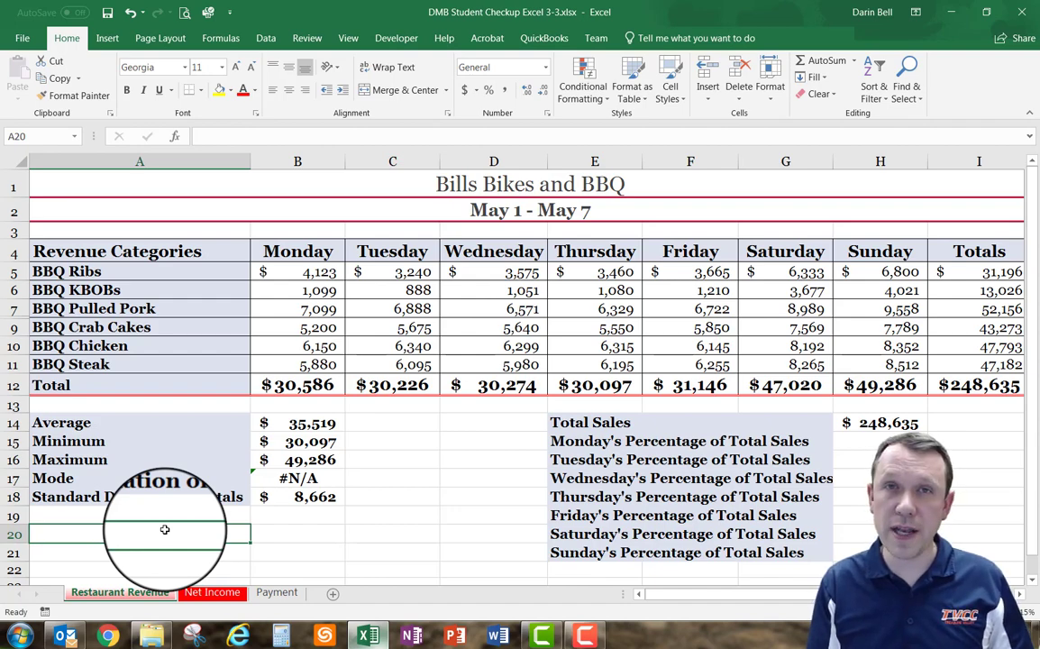
pyautogui.write('Average of Values')
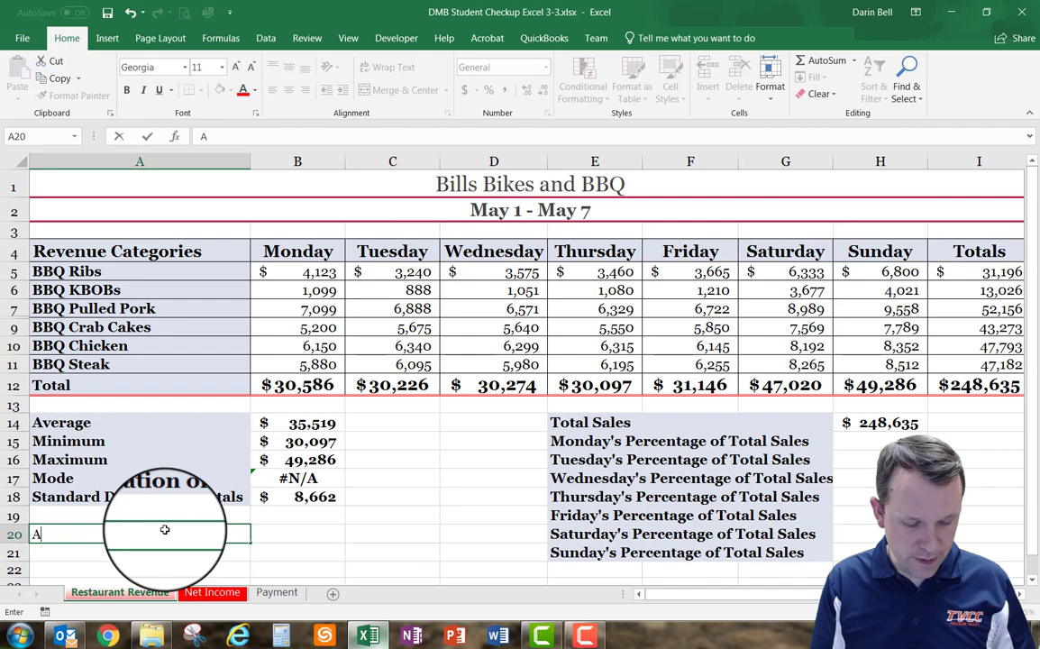
pyautogui.click(267, 534)
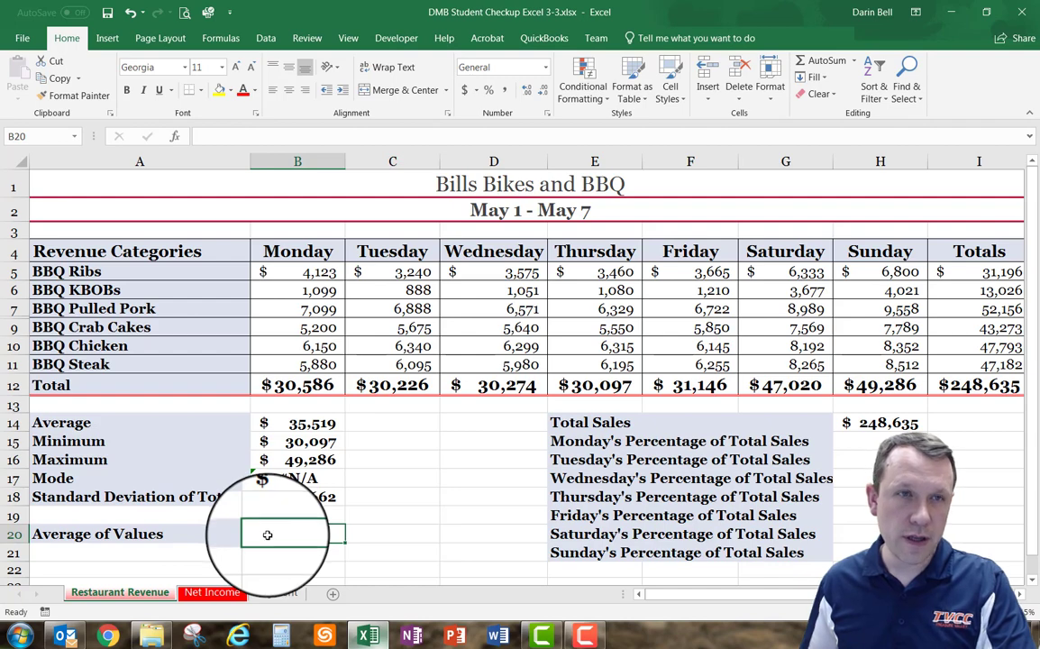
pyautogui.click(175, 137)
pyautogui.click(533, 177)
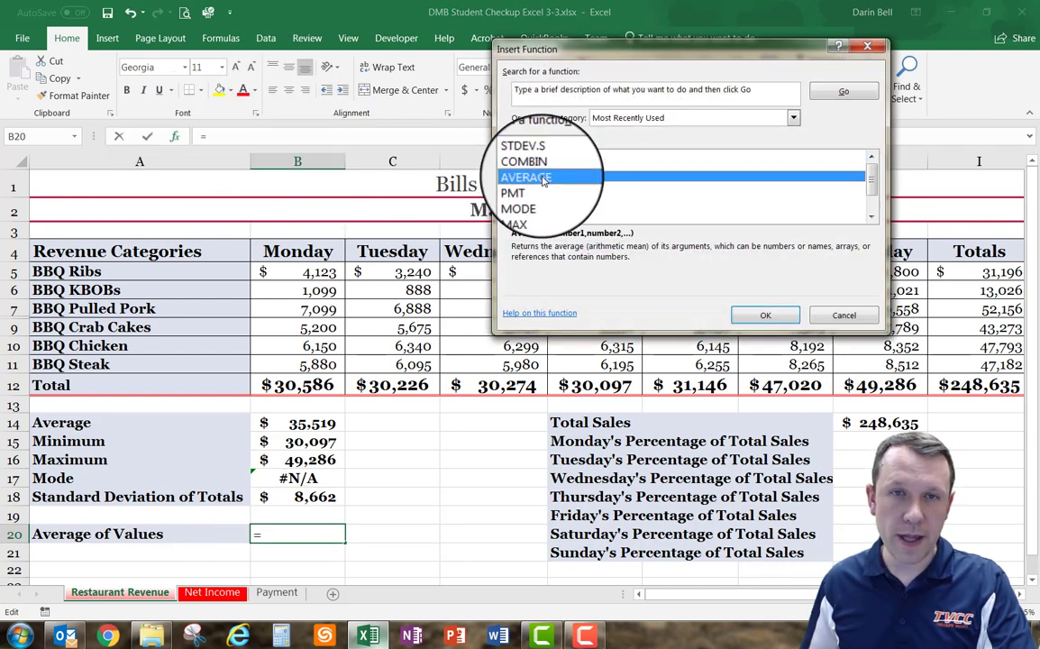
pyautogui.click(764, 310)
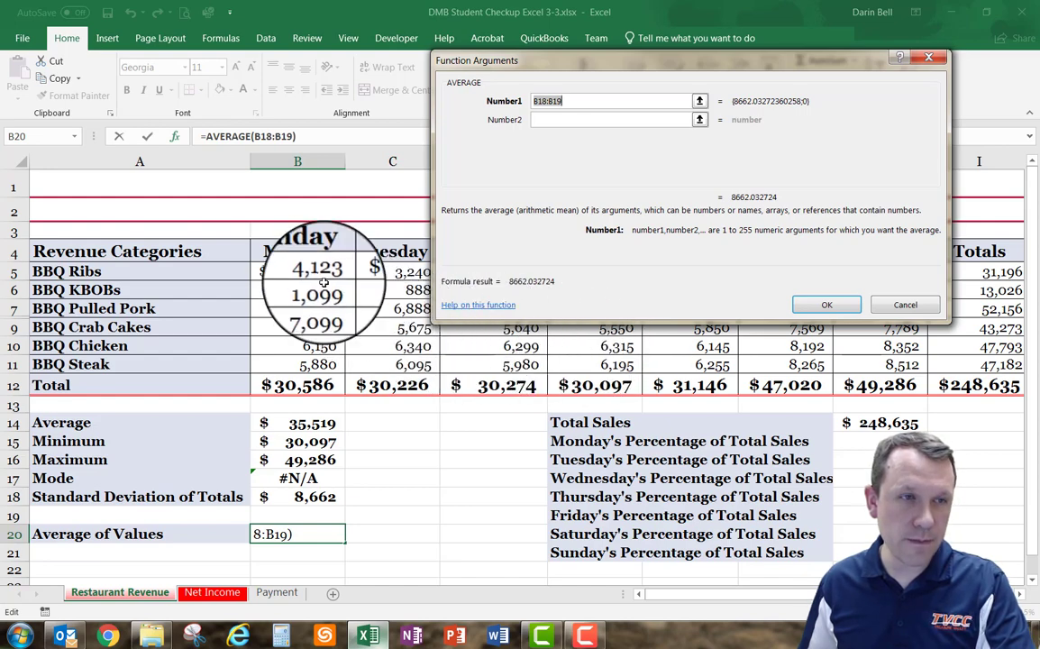
pyautogui.moveTo(304, 273); pyautogui.dragTo(861, 365)
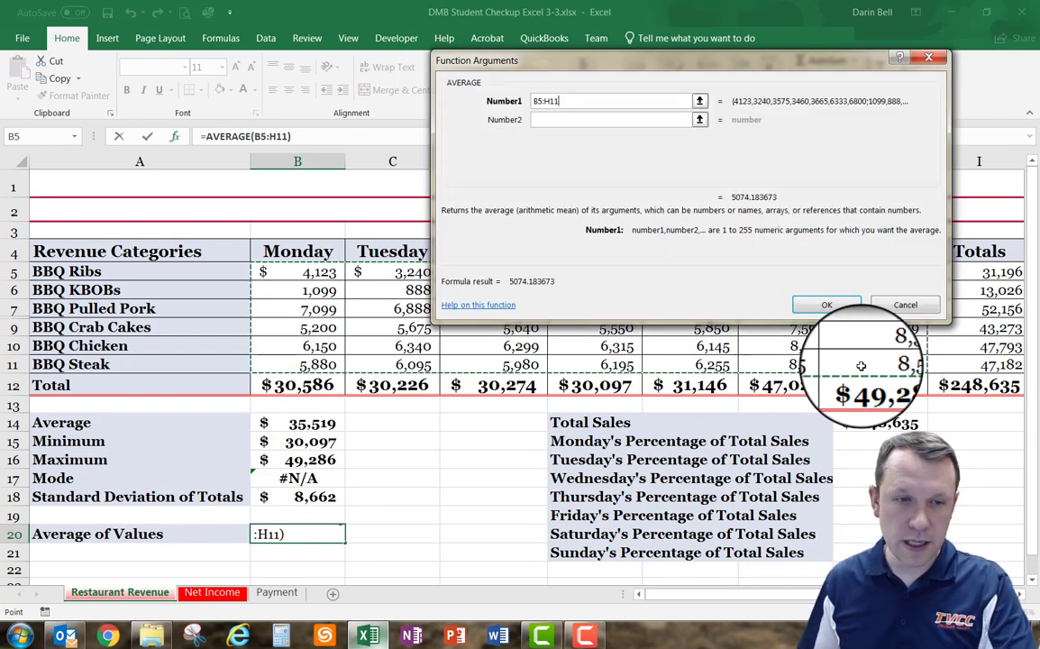
pyautogui.press('Return')
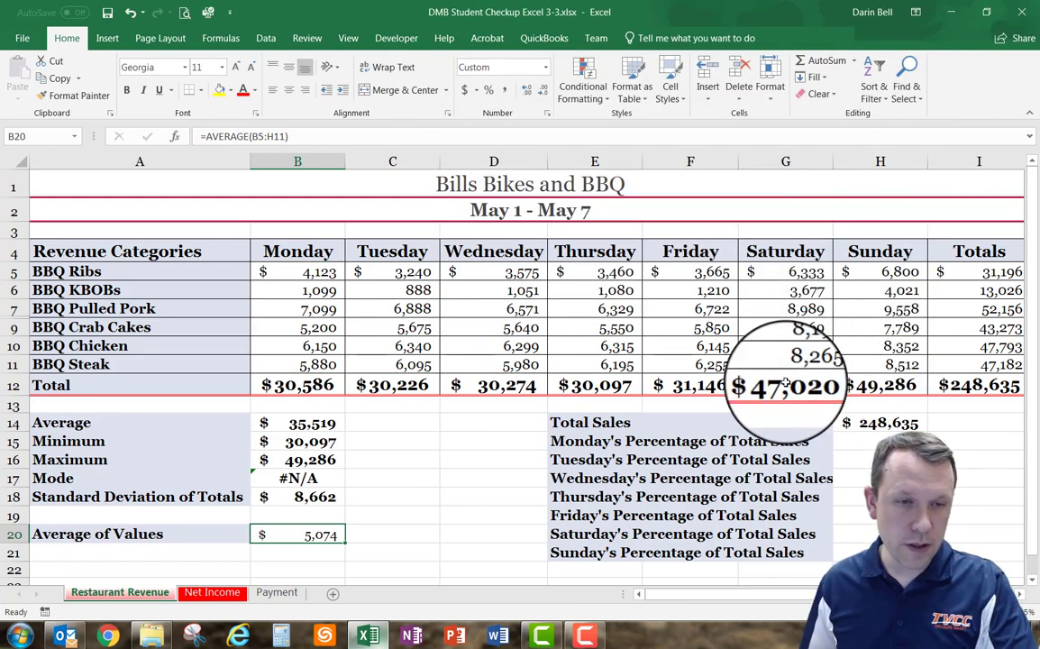
# Step: Copy the formatting of the standard deviation in B18 onto the average in B20
pyautogui.click(317, 496)
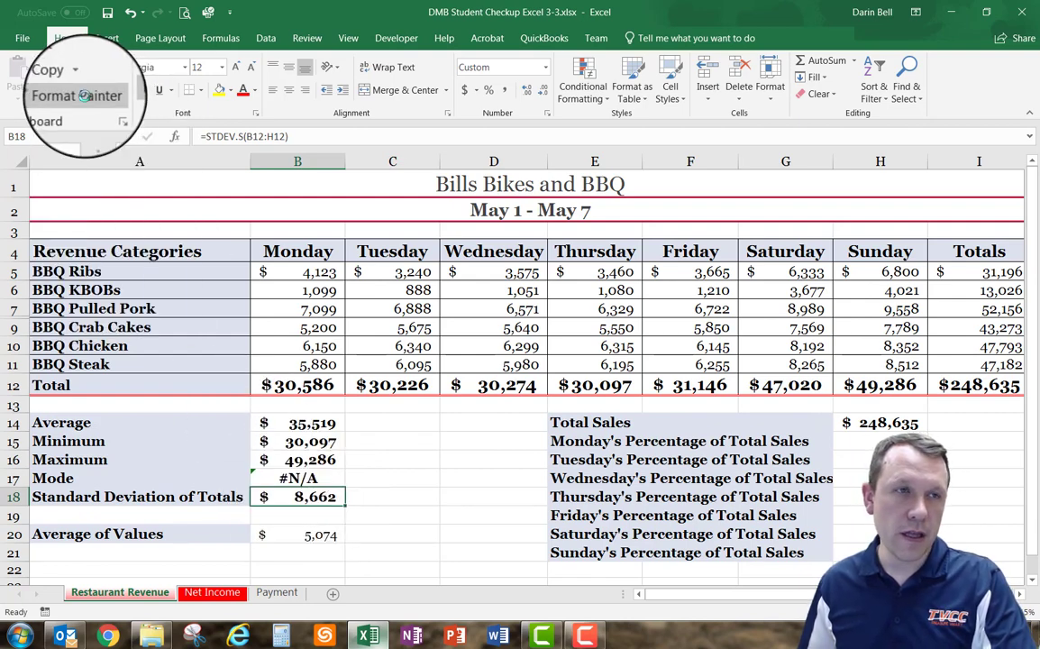
pyautogui.click(87, 101)
pyautogui.click(317, 535)
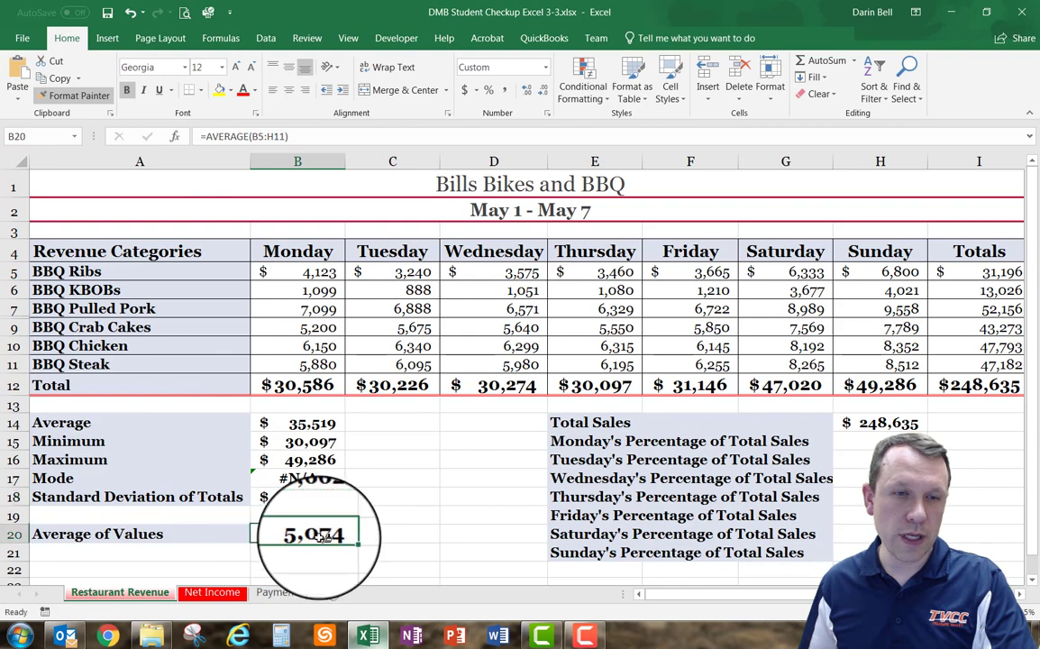
# Step: Enter the label "Number of Combinations" in cell A21
pyautogui.scroll(-1, 271, 514)
pyautogui.click(207, 486)
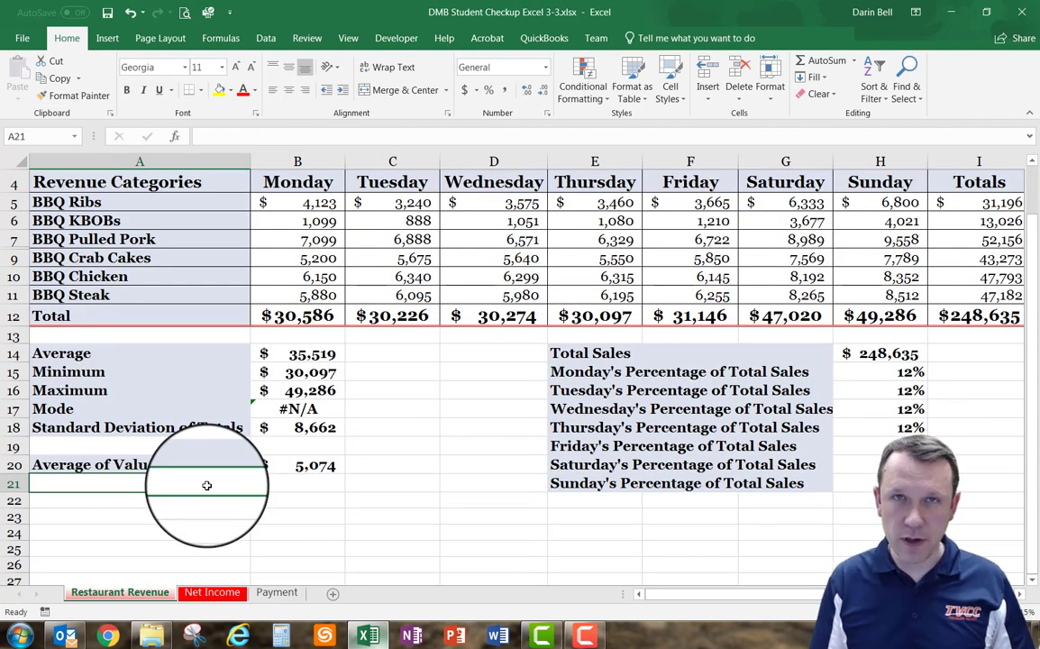
pyautogui.write('Numberl')
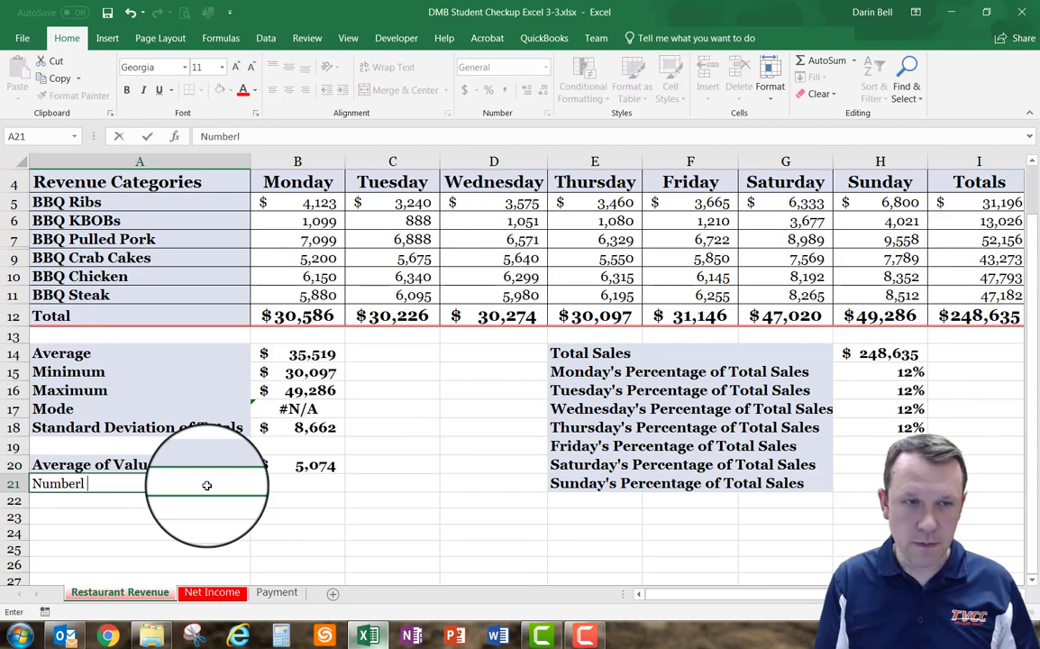
pyautogui.press('BackSpace')
pyautogui.write('of Combinations')
pyautogui.press('Tab')
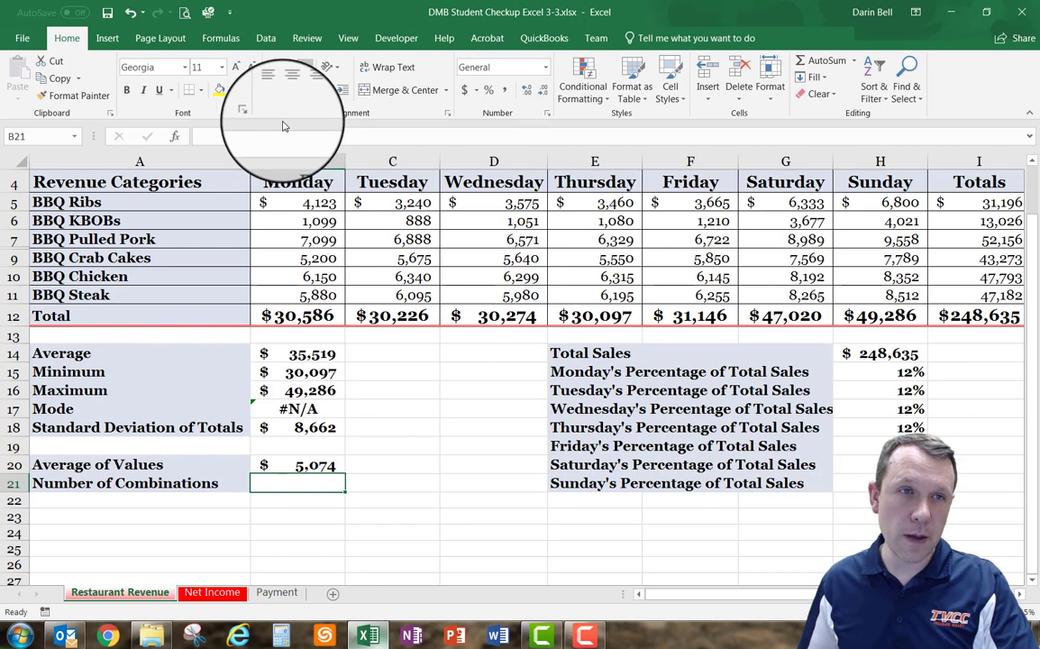
# Step: Calculate the number of combinations in B21 with the COMBIN function, using 7 as the number and 2 as the number chosen
pyautogui.click(174, 137)
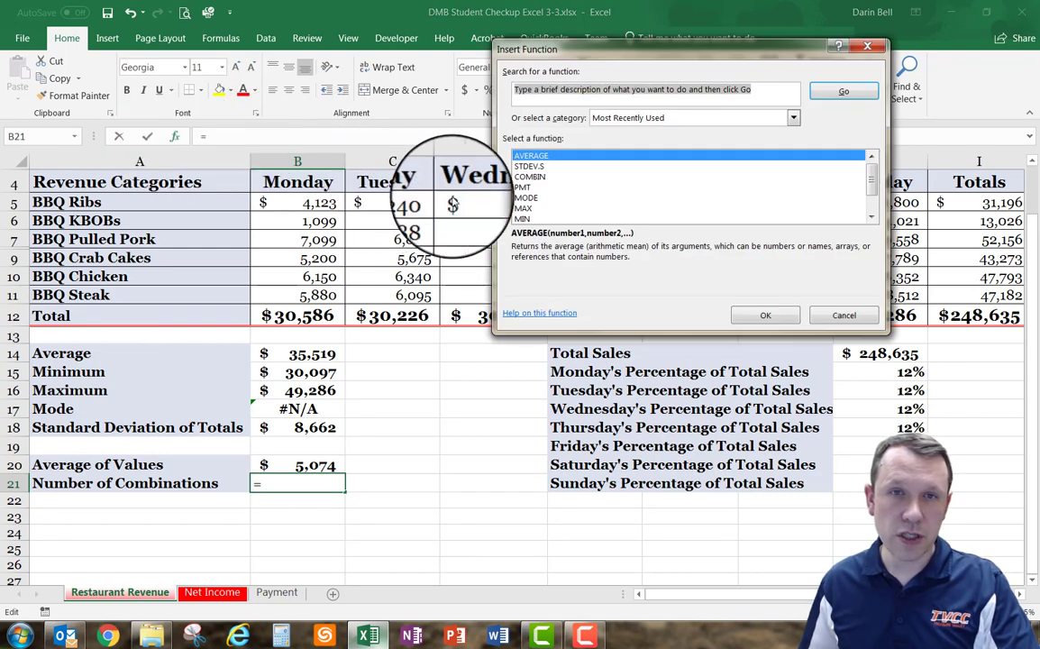
pyautogui.click(531, 176)
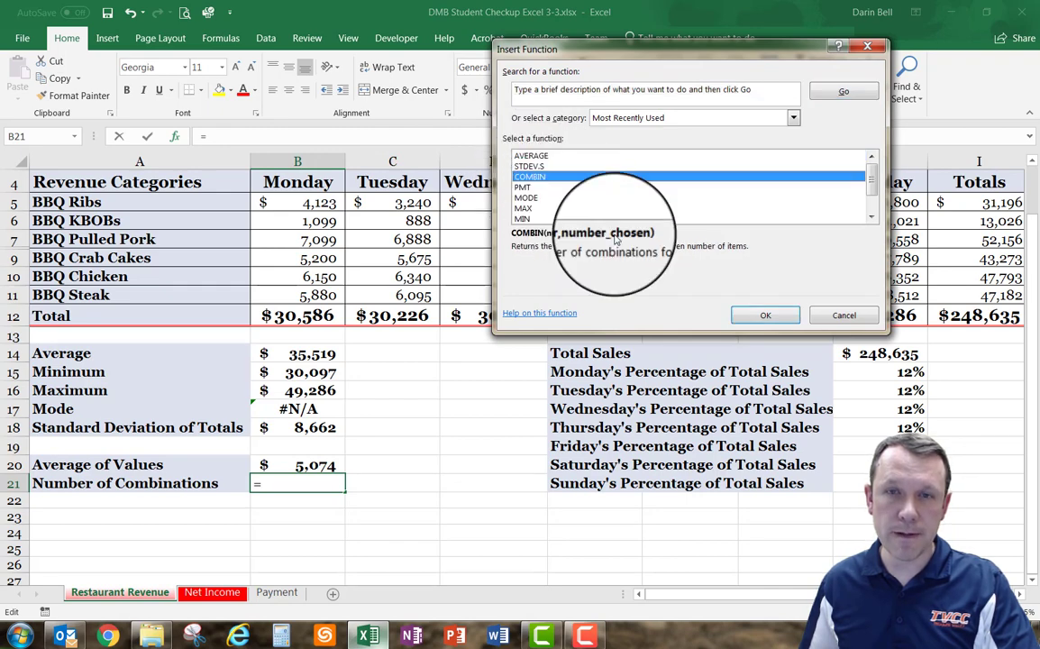
pyautogui.click(765, 324)
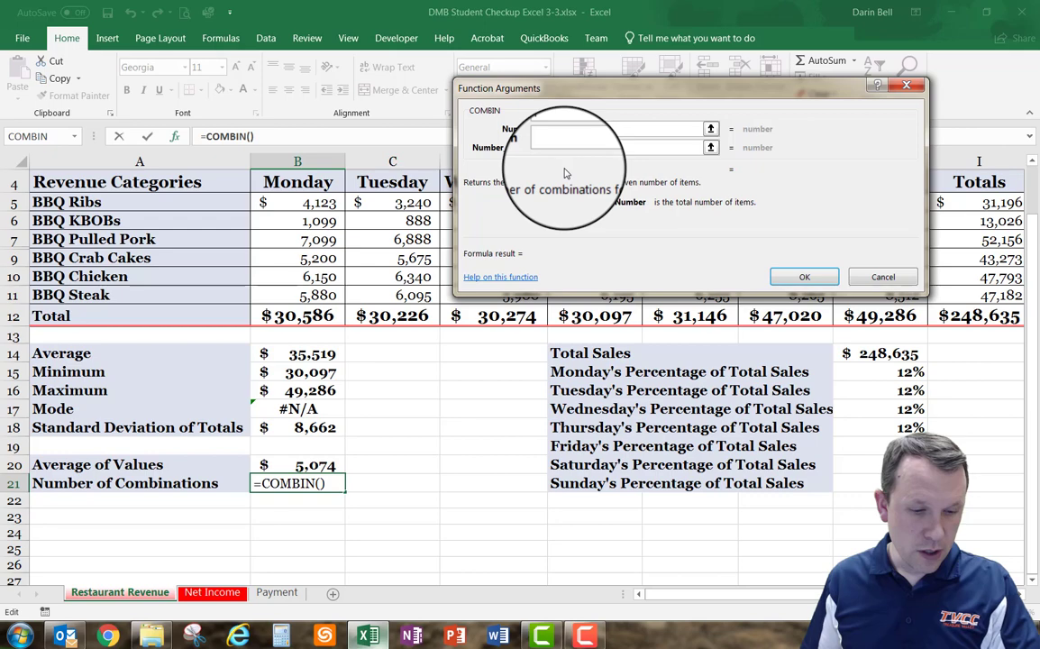
pyautogui.write('7')
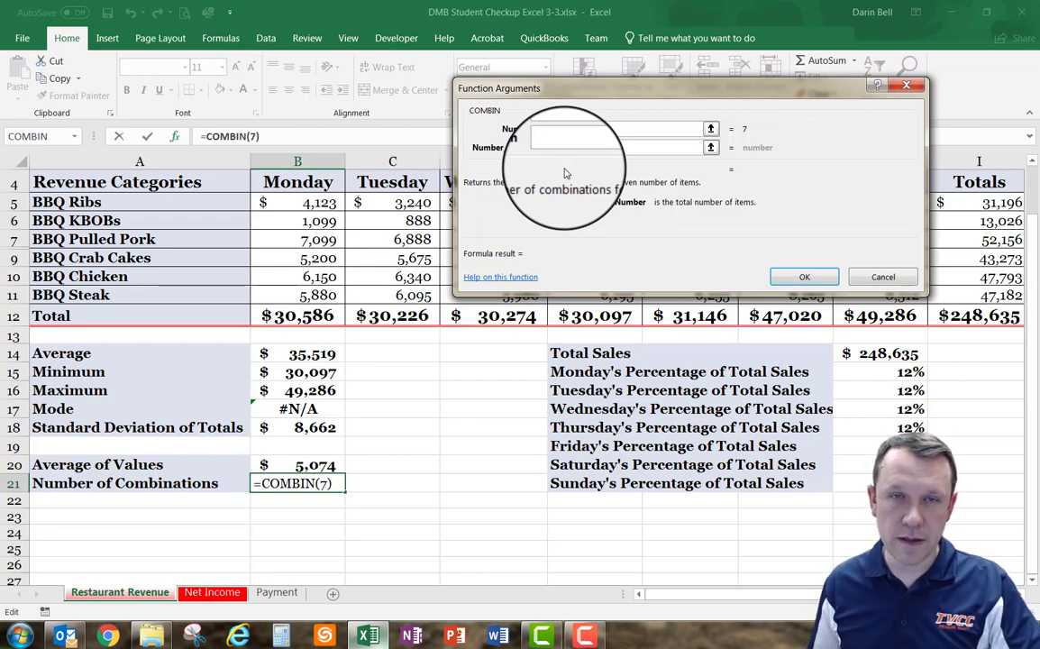
pyautogui.click(567, 146)
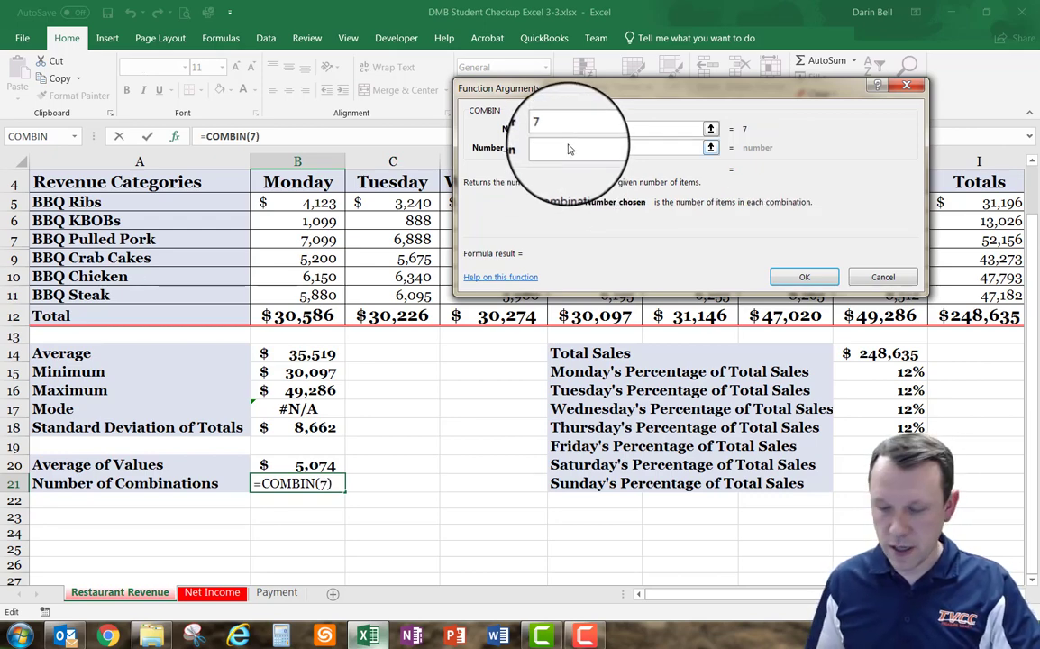
pyautogui.write('2')
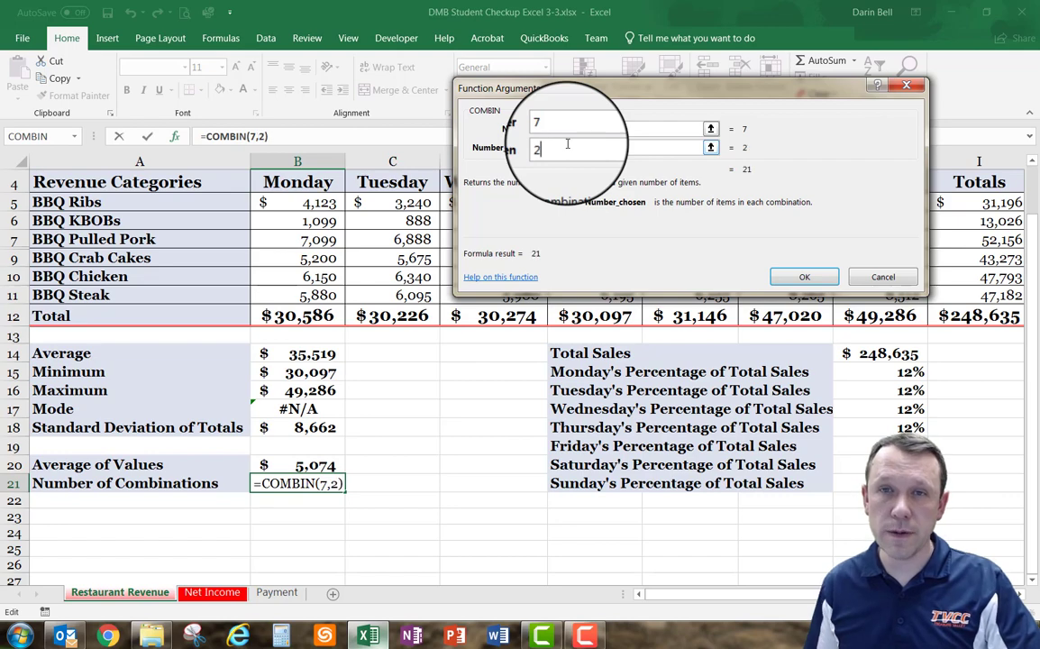
pyautogui.press('Return')
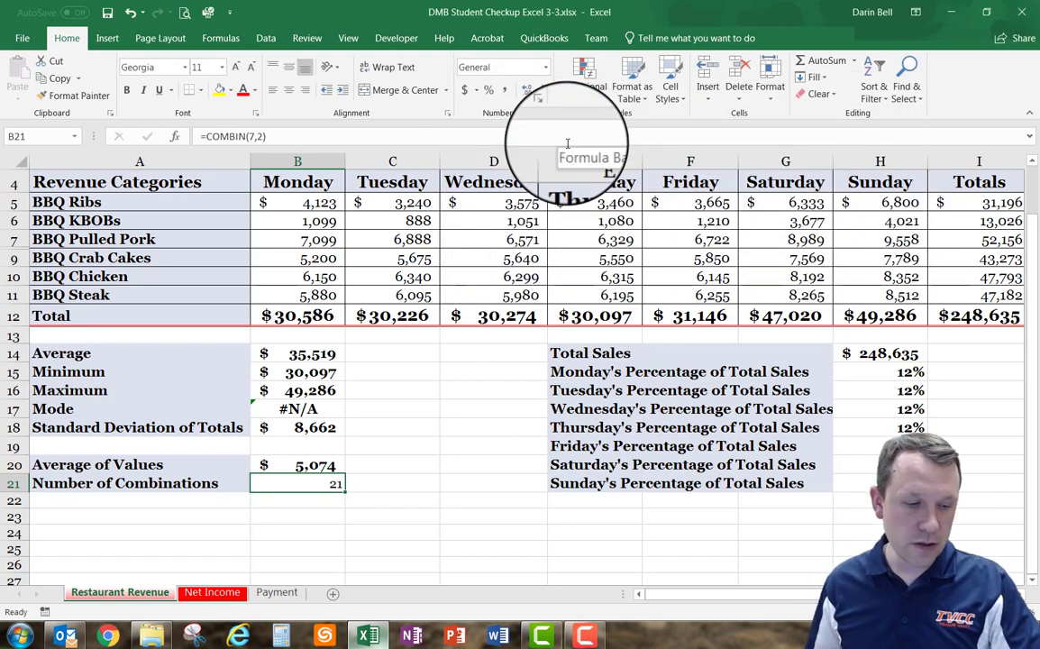
# Step: Format the number of combinations in B21 as bold at font size 12
pyautogui.click(223, 69)
pyautogui.click(200, 144)
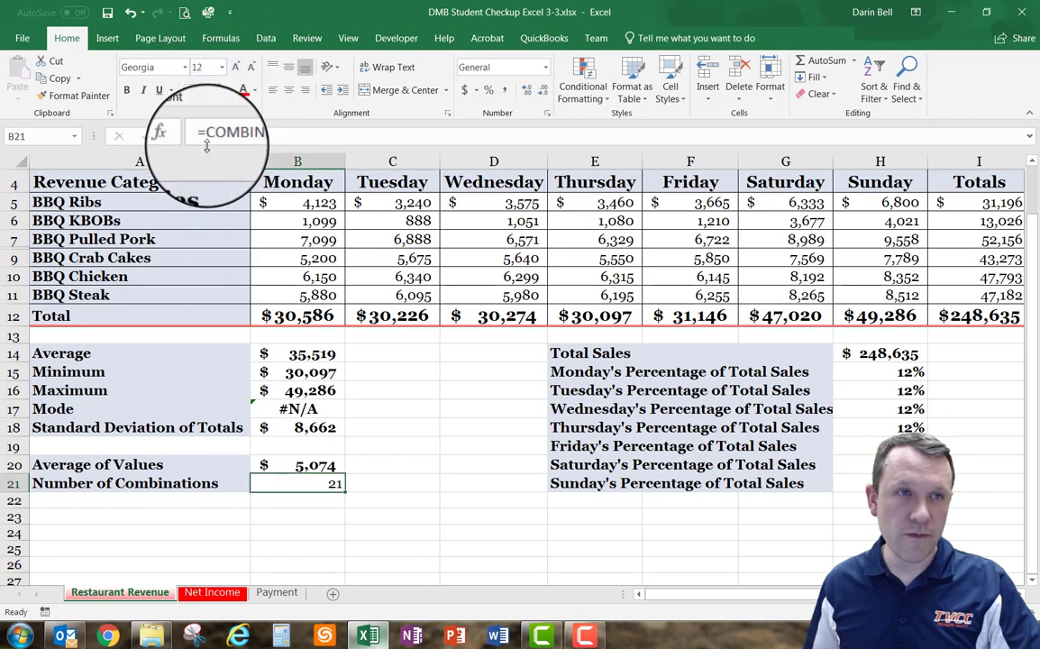
pyautogui.click(131, 95)
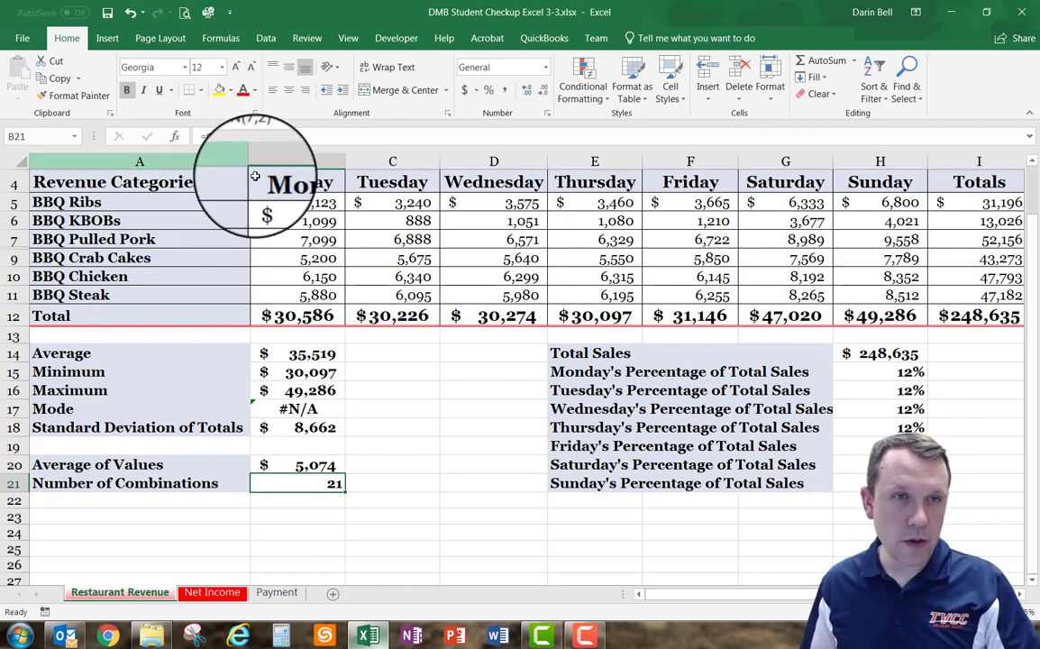
# Step: Apply the 3 Arrows (Colored) icon set to the daily revenue values in B5:H11, and clear the rule from the selected cells
pyautogui.click(288, 202)
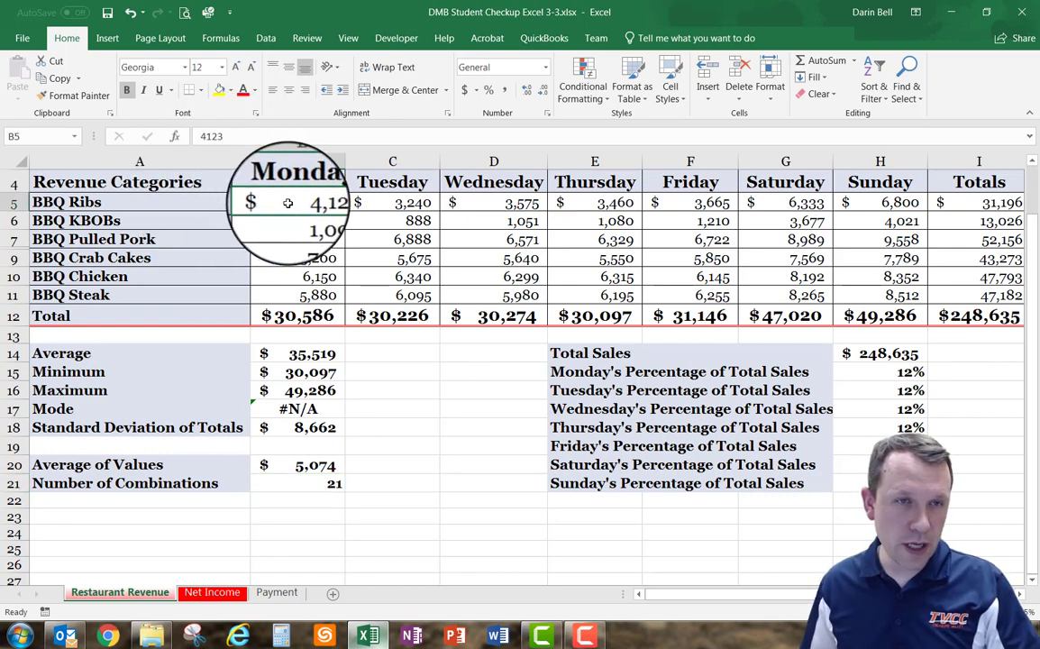
pyautogui.moveTo(289, 202); pyautogui.dragTo(894, 289)
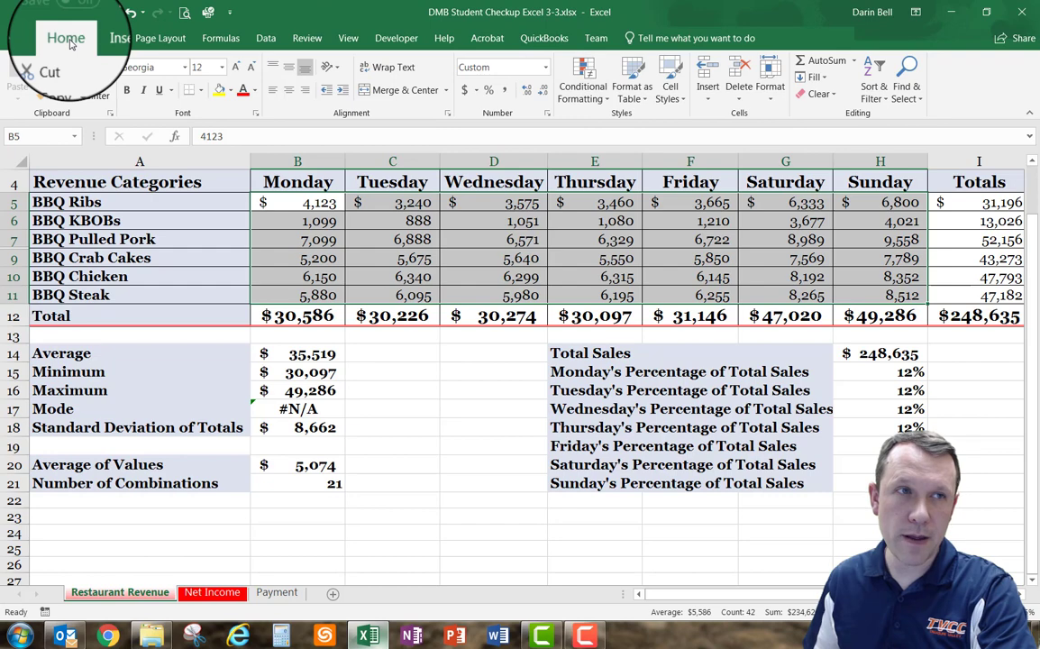
pyautogui.click(587, 82)
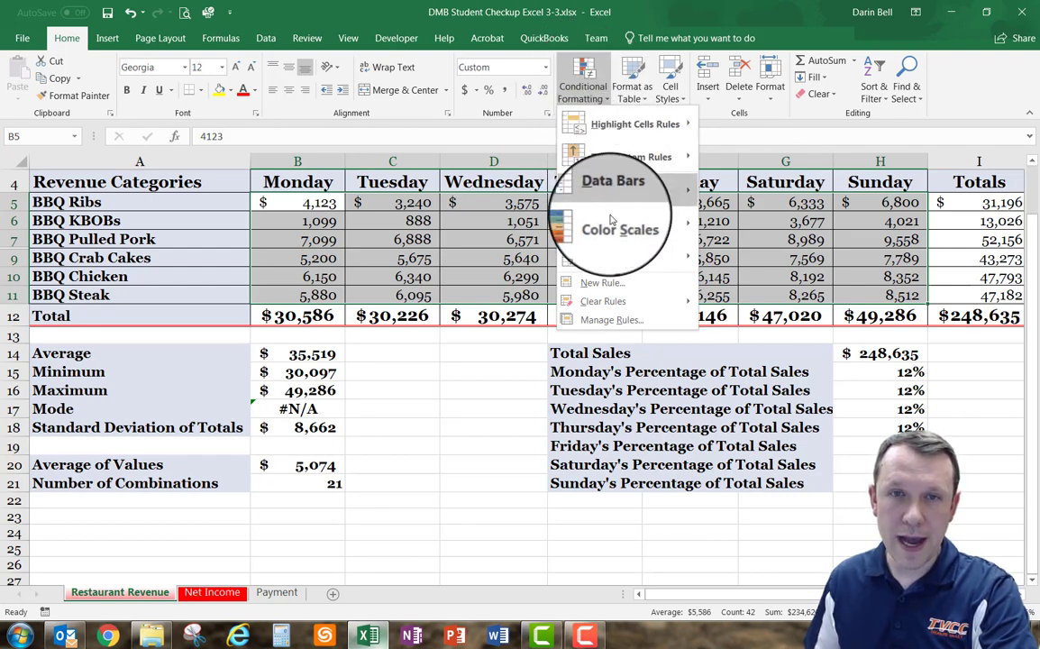
pyautogui.moveTo(683, 264)
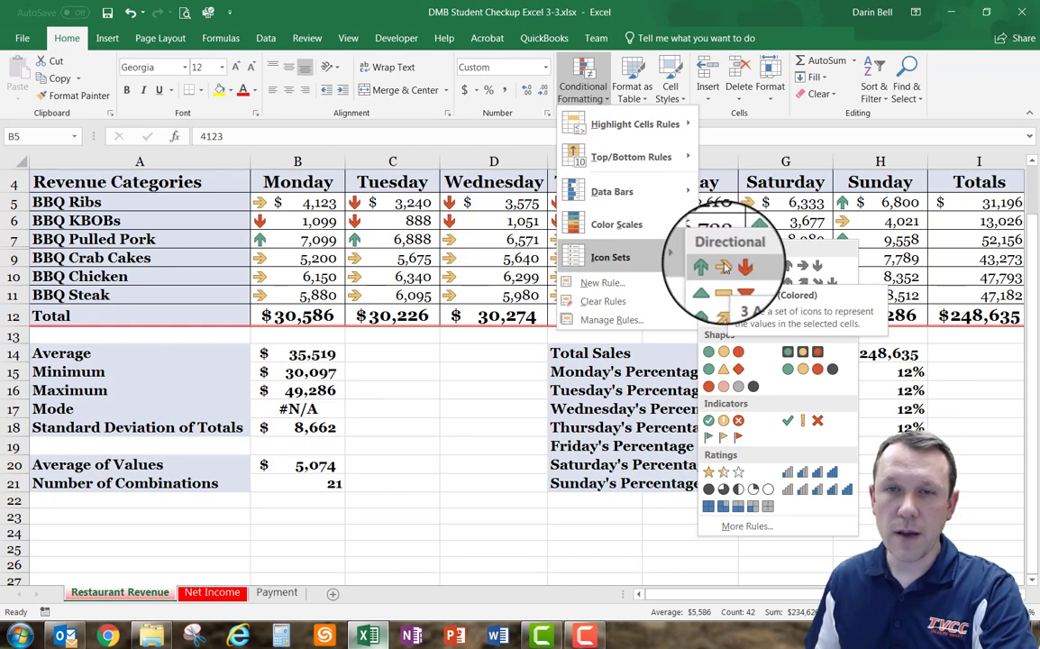
pyautogui.click(723, 267)
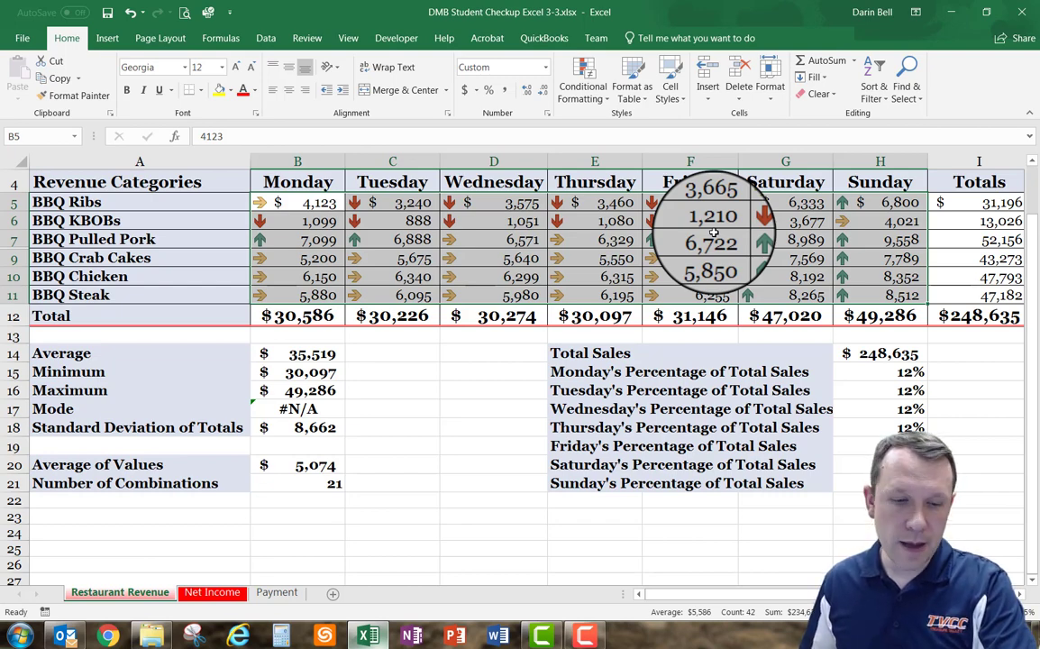
pyautogui.click(584, 90)
pyautogui.moveTo(609, 307)
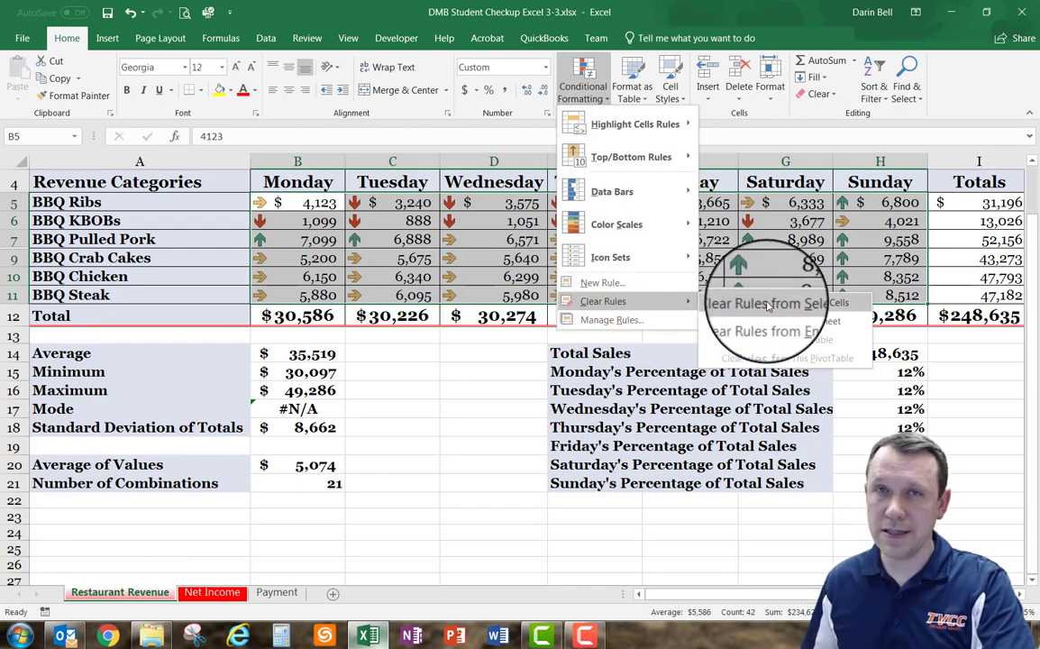
pyautogui.click(767, 304)
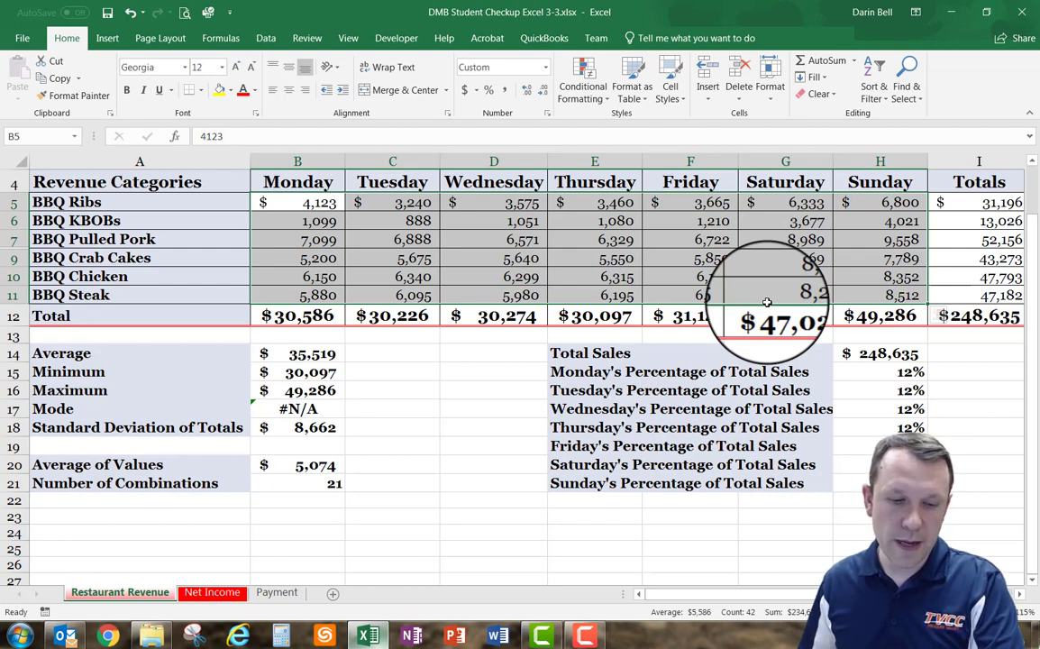
# Step: Highlight the above-average values in B5:H11 with Green Fill with Dark Green Text, and clear that rule from the selection
pyautogui.click(582, 90)
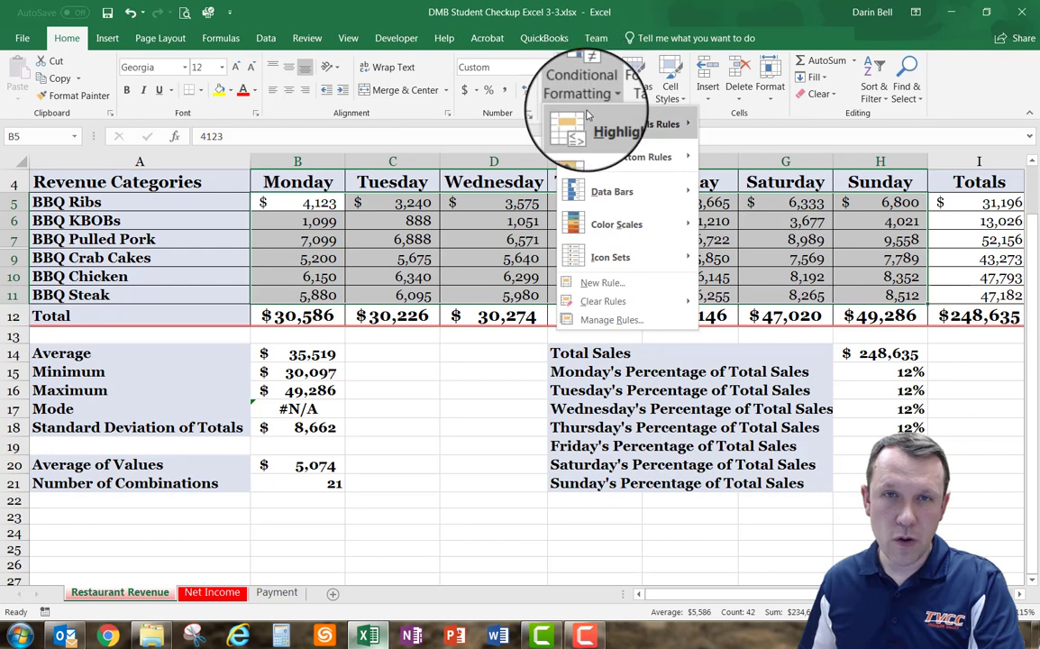
pyautogui.moveTo(670, 166)
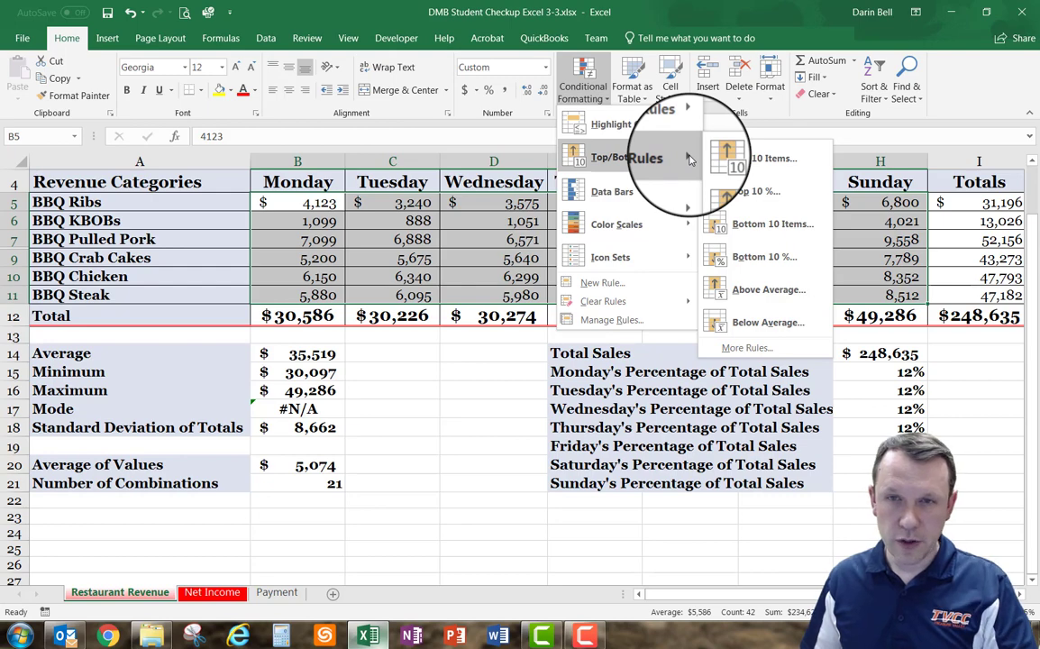
pyautogui.click(752, 292)
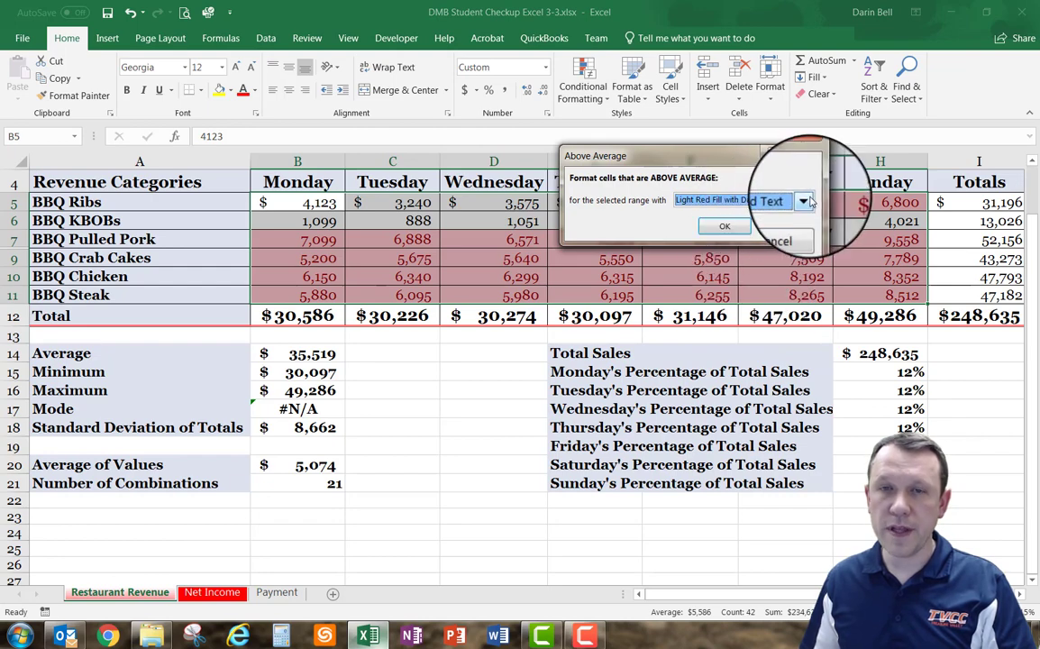
pyautogui.click(805, 201)
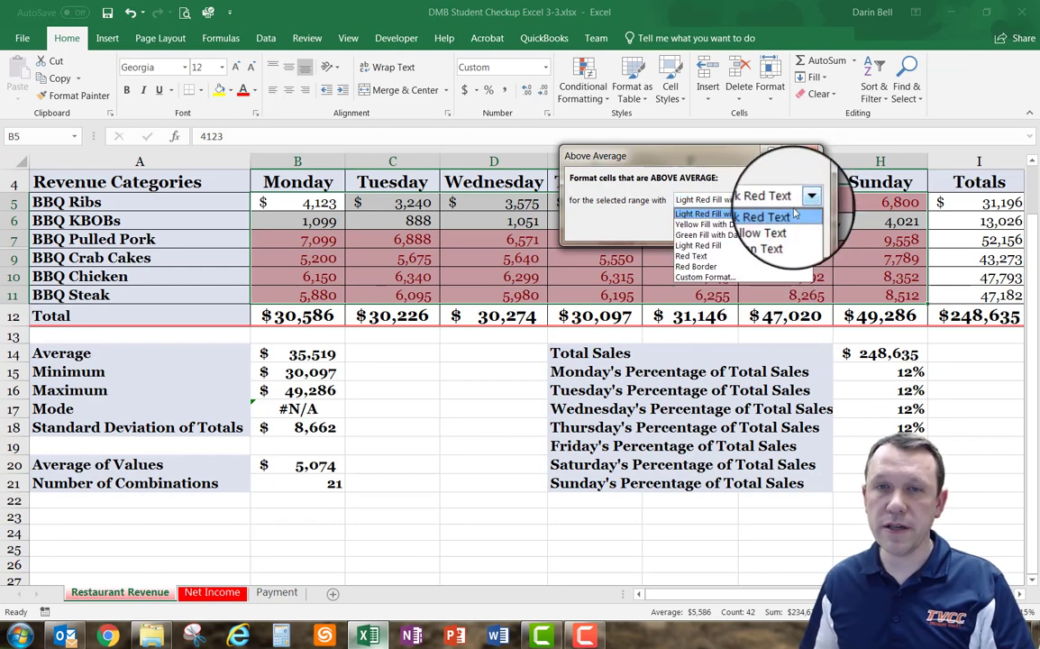
pyautogui.click(749, 238)
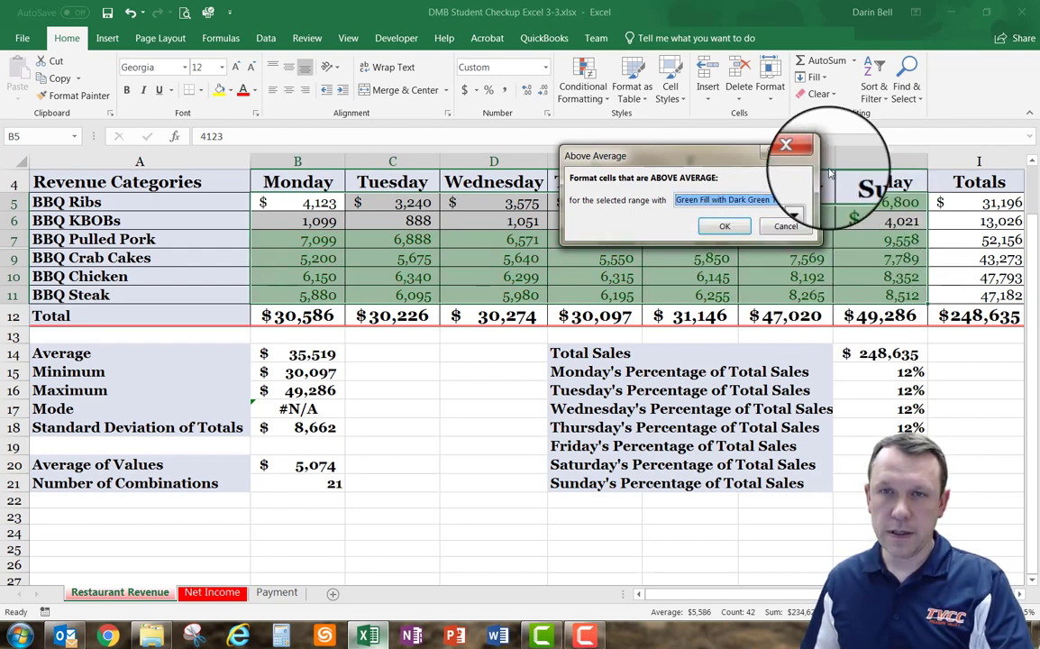
pyautogui.click(721, 229)
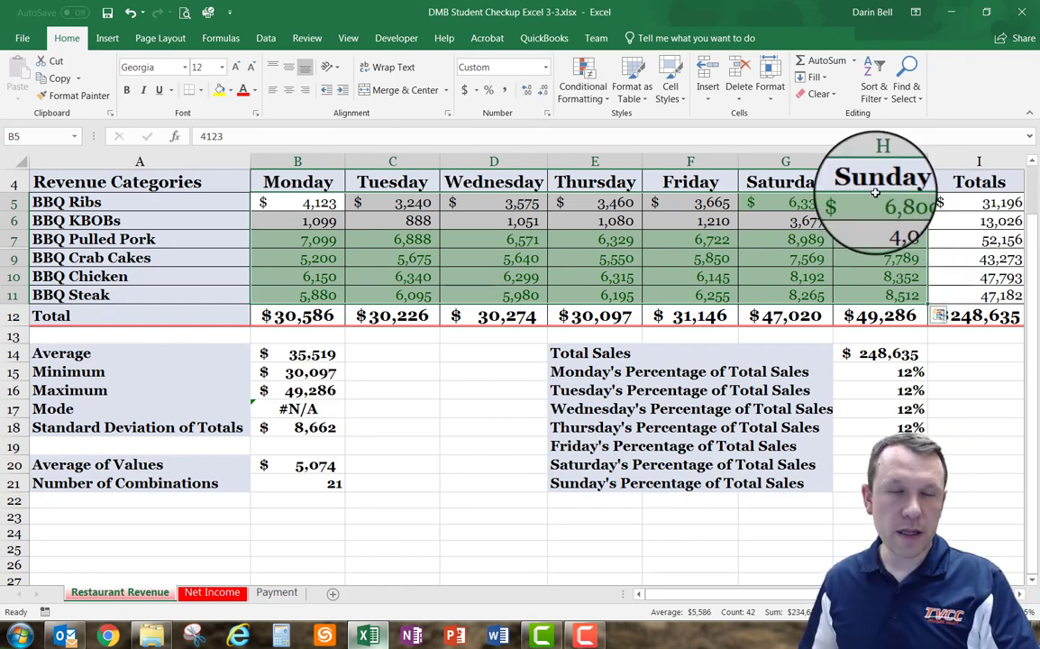
pyautogui.click(583, 83)
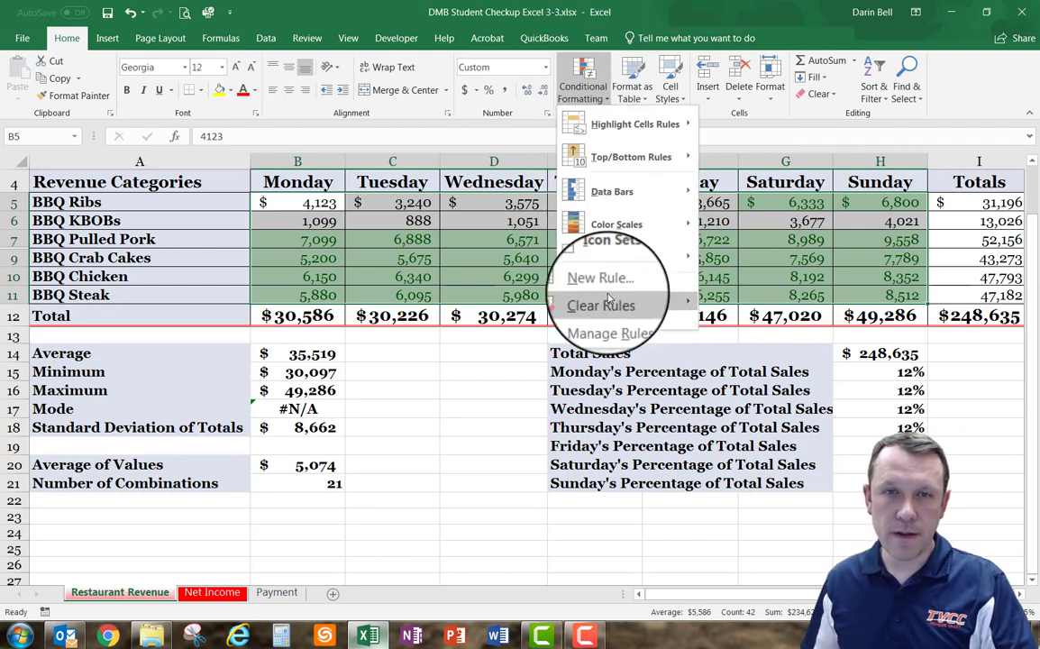
pyautogui.click(777, 305)
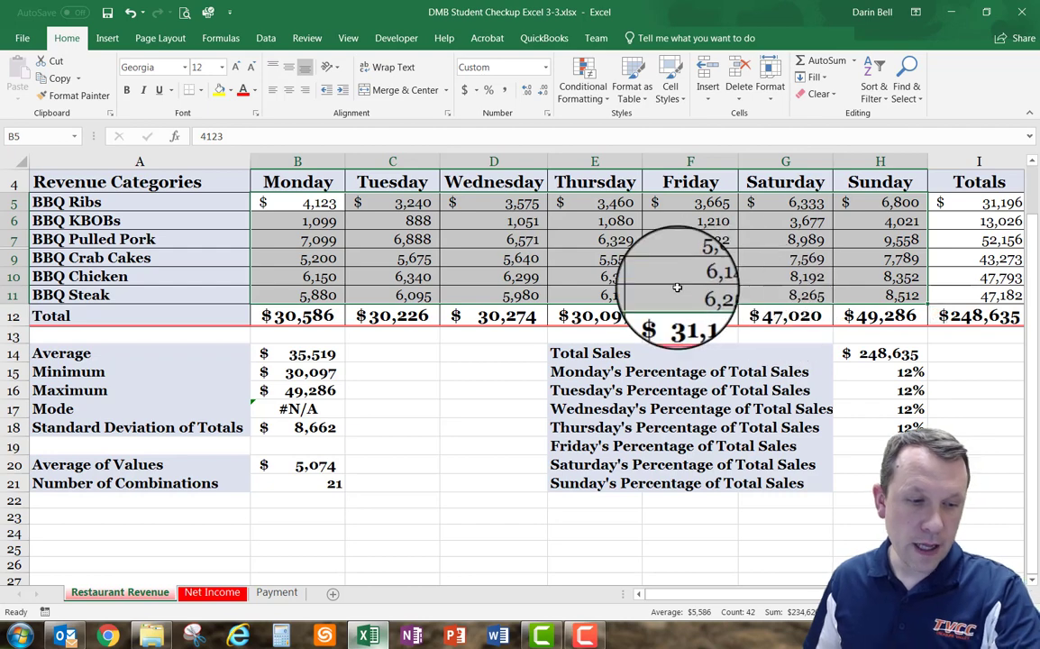
# Step: Highlight values greater than 5223 in B5:H11 with Yellow Fill with Dark Yellow Text, and clear that rule from the selection
pyautogui.click(586, 81)
pyautogui.moveTo(654, 123)
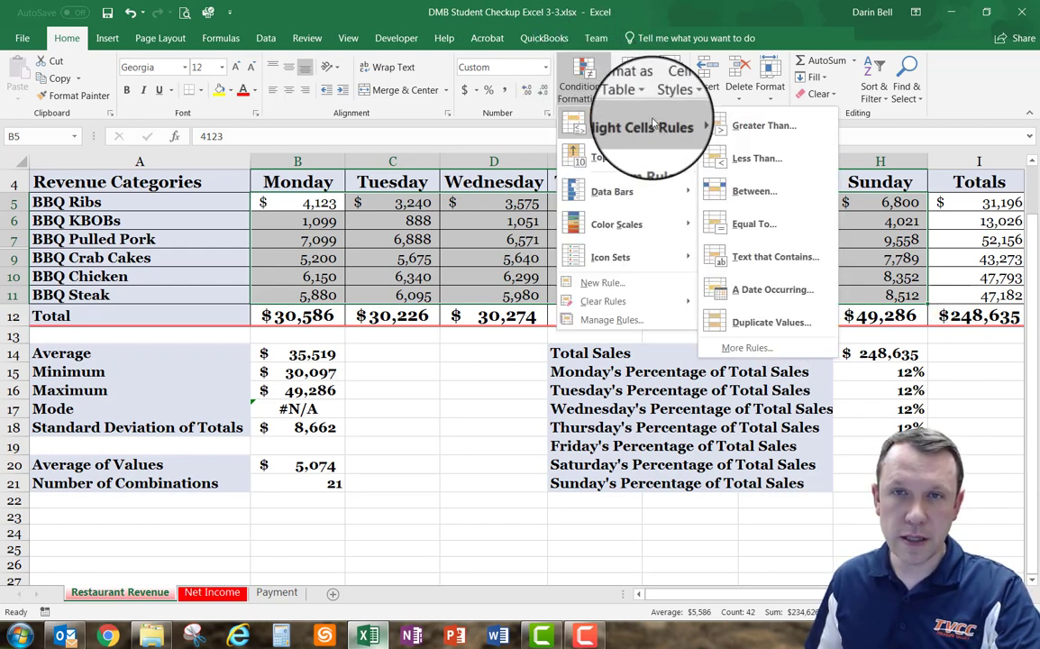
pyautogui.click(758, 126)
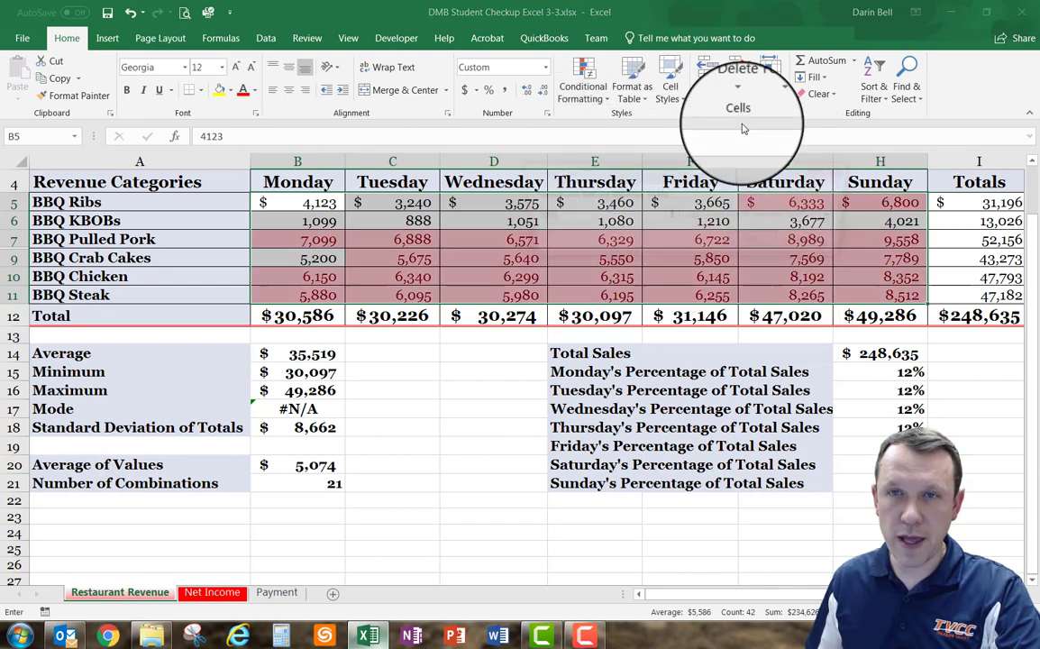
pyautogui.click(839, 216)
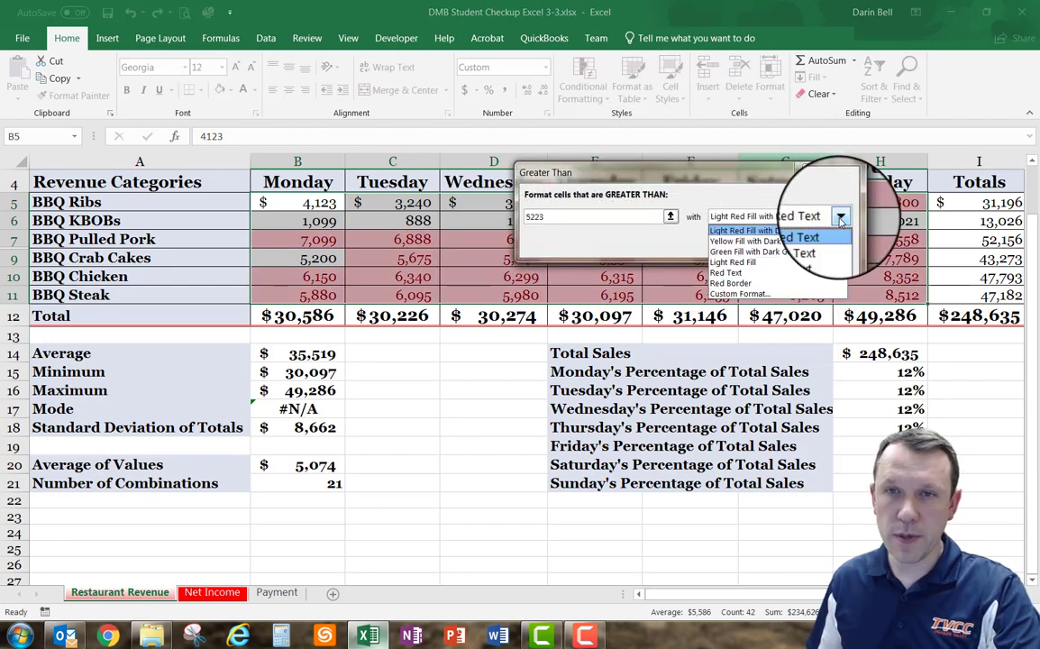
pyautogui.click(773, 241)
pyautogui.click(757, 245)
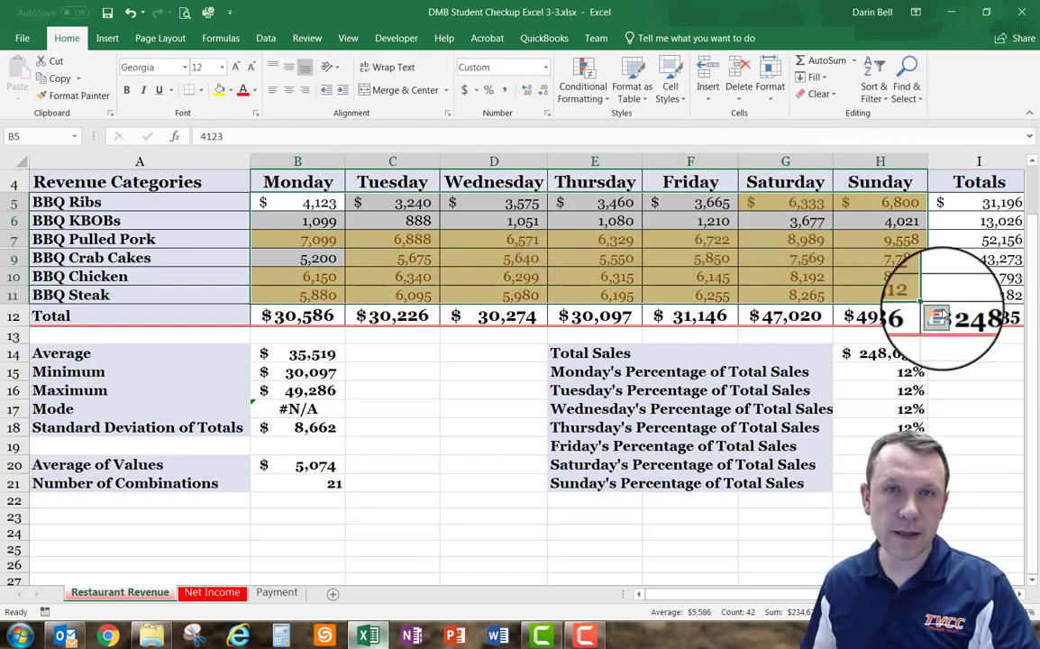
pyautogui.click(590, 92)
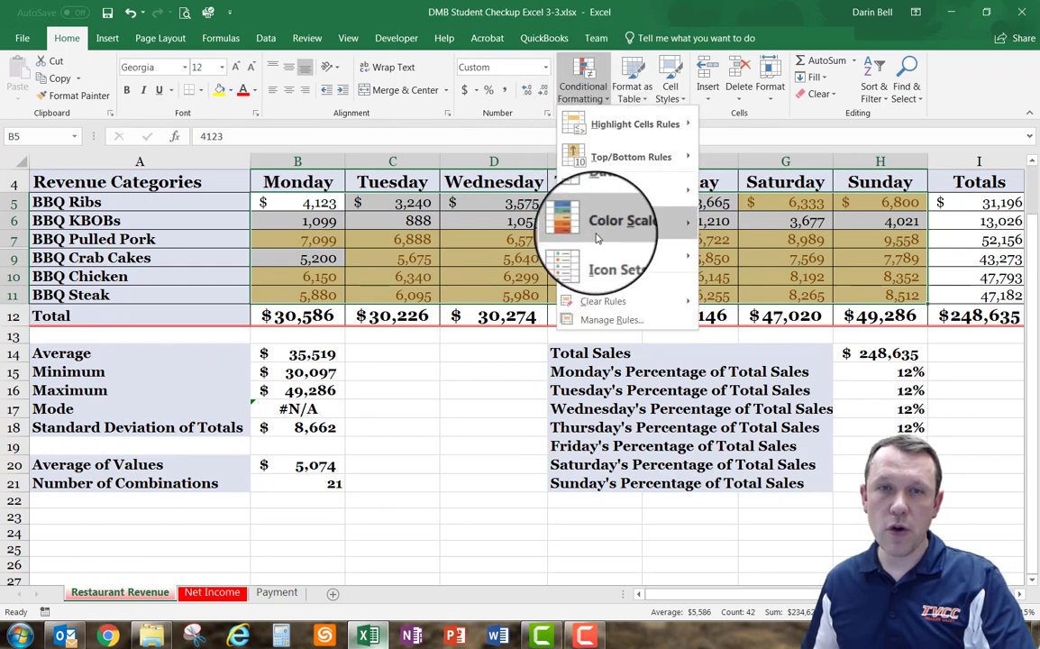
pyautogui.moveTo(631, 301)
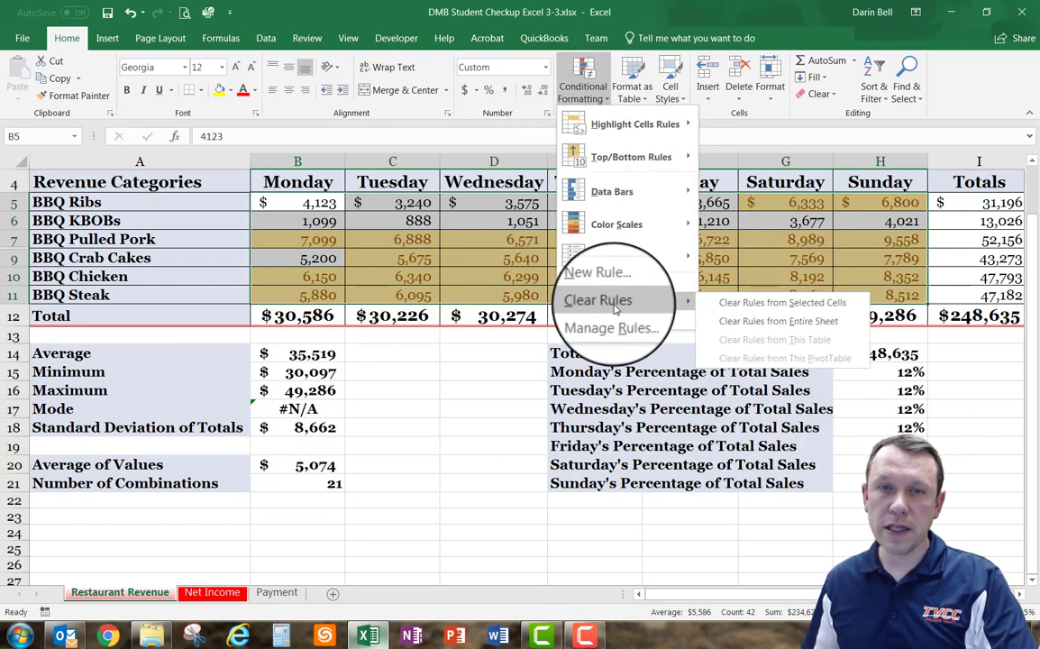
pyautogui.click(764, 303)
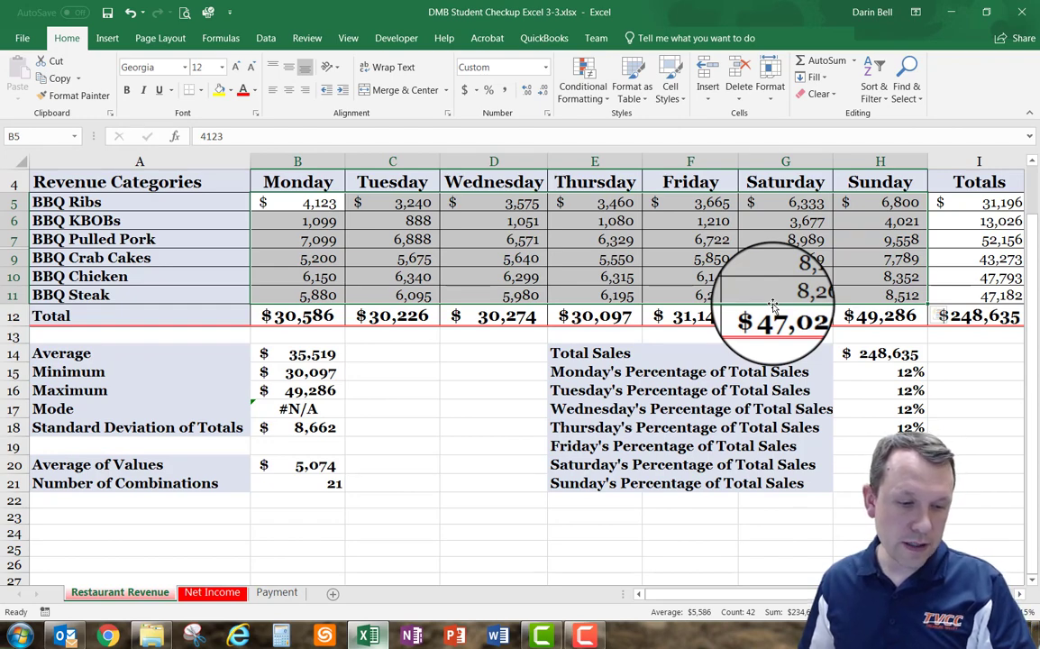
# Step: Apply light blue gradient data bars to B5:H11, and clear them from the selected cells
pyautogui.click(583, 89)
pyautogui.moveTo(622, 194)
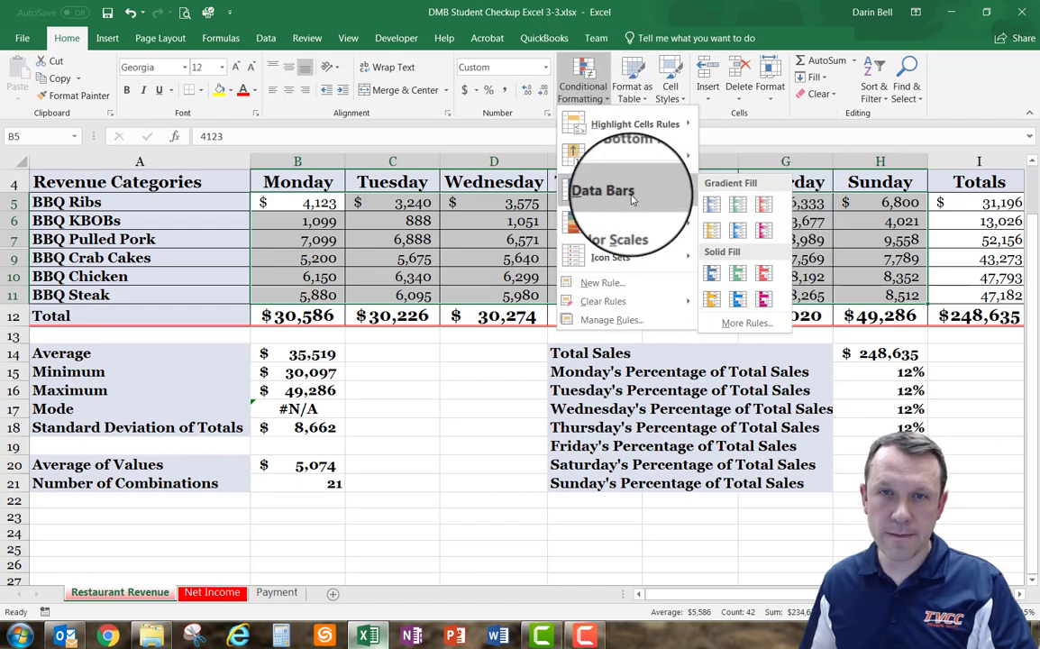
pyautogui.click(739, 235)
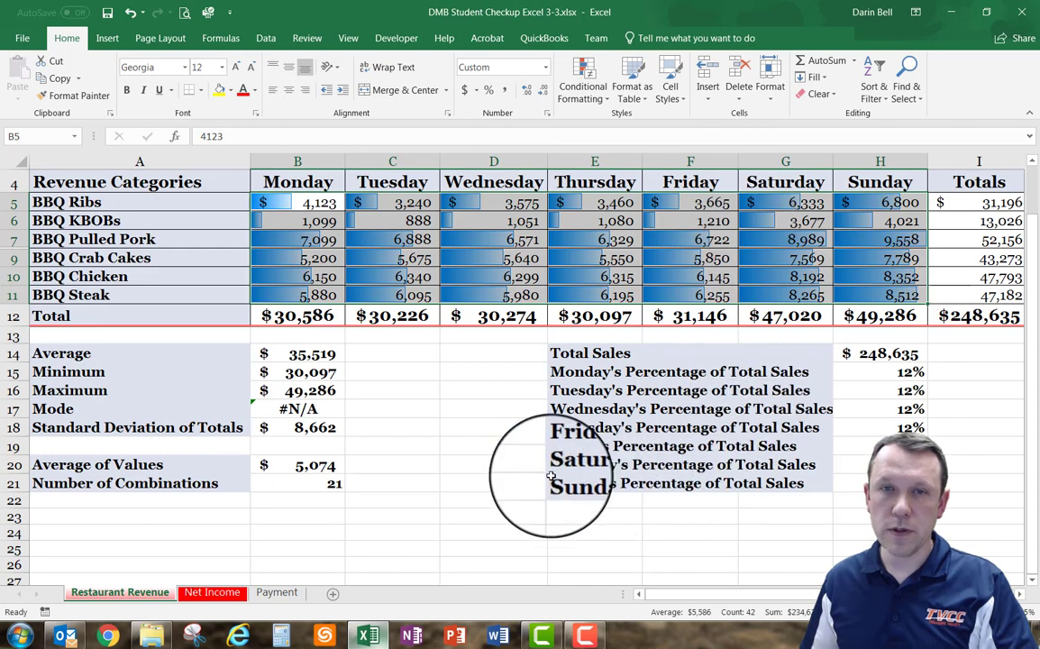
pyautogui.click(588, 96)
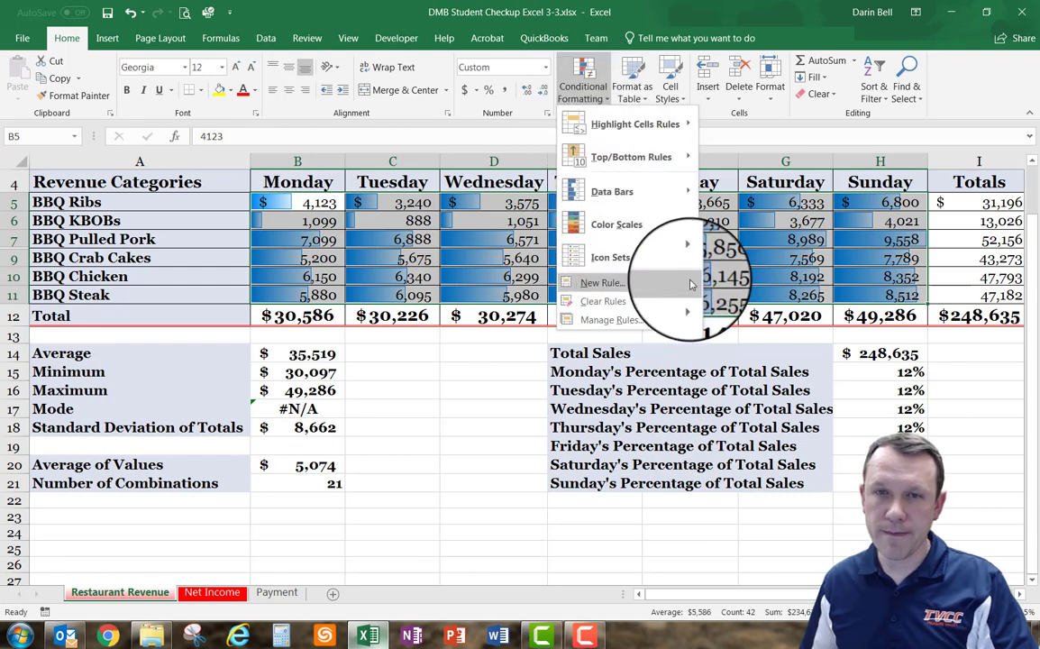
pyautogui.moveTo(650, 301)
pyautogui.click(750, 304)
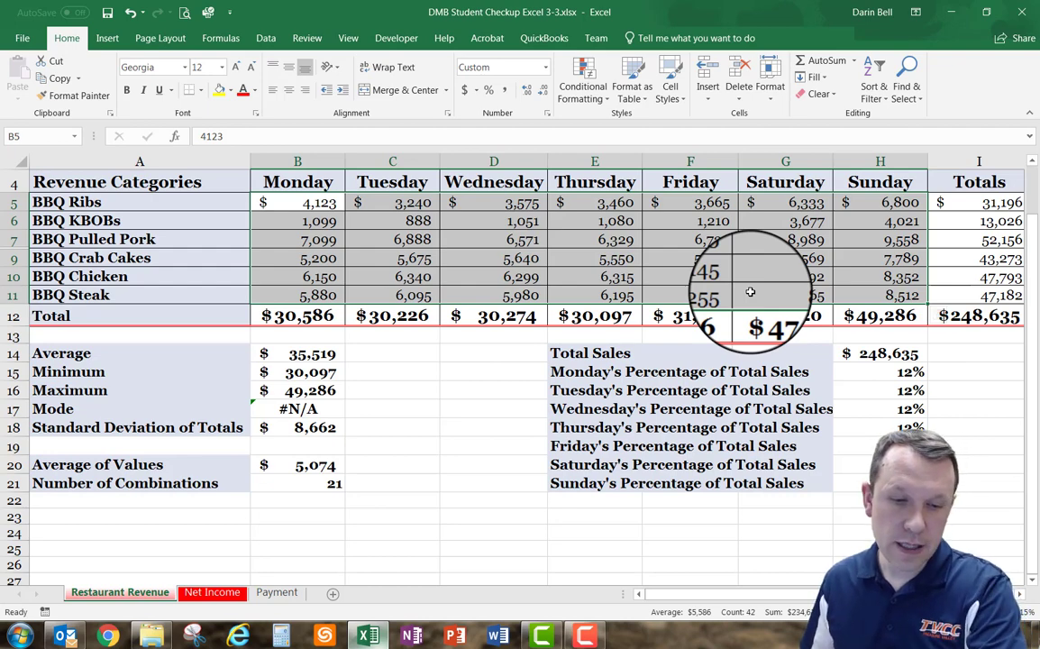
# Step: Apply the Red - White - Green color scale to the daily revenue values in B5:H11
pyautogui.click(583, 86)
pyautogui.moveTo(613, 224)
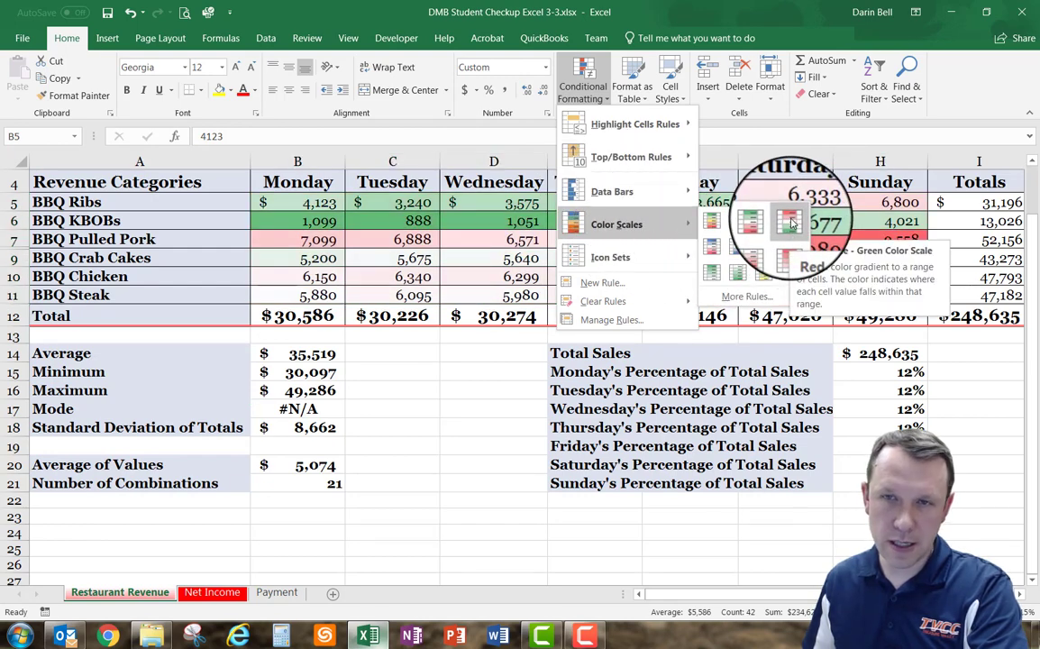
pyautogui.click(791, 224)
pyautogui.click(470, 372)
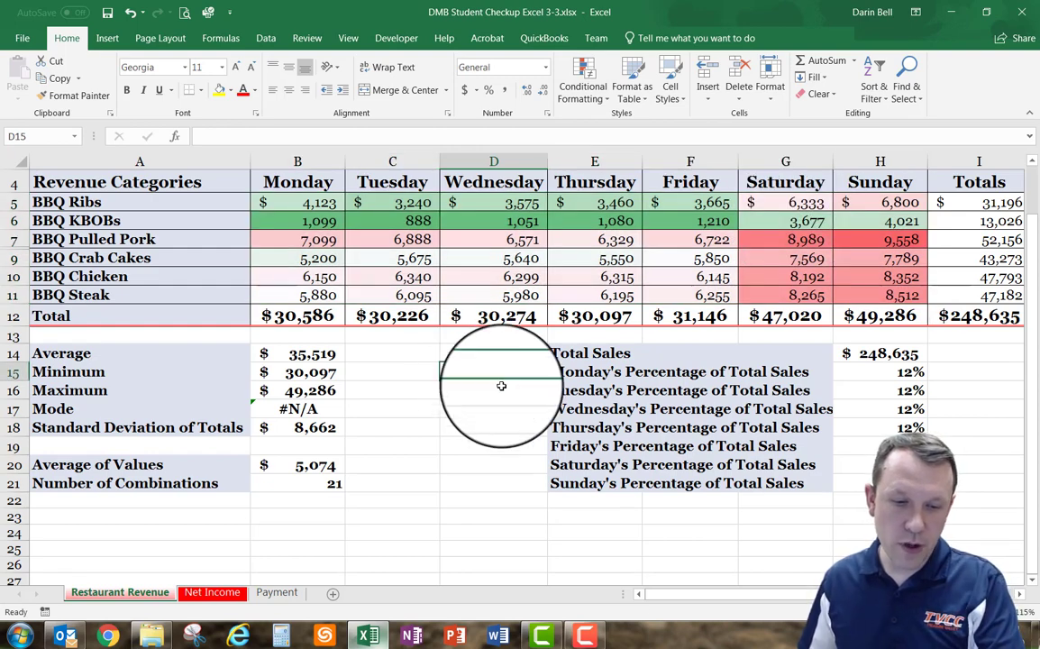
# Step: Add a new worksheet after the Payment sheet and name it Goal Seek
pyautogui.click(333, 597)
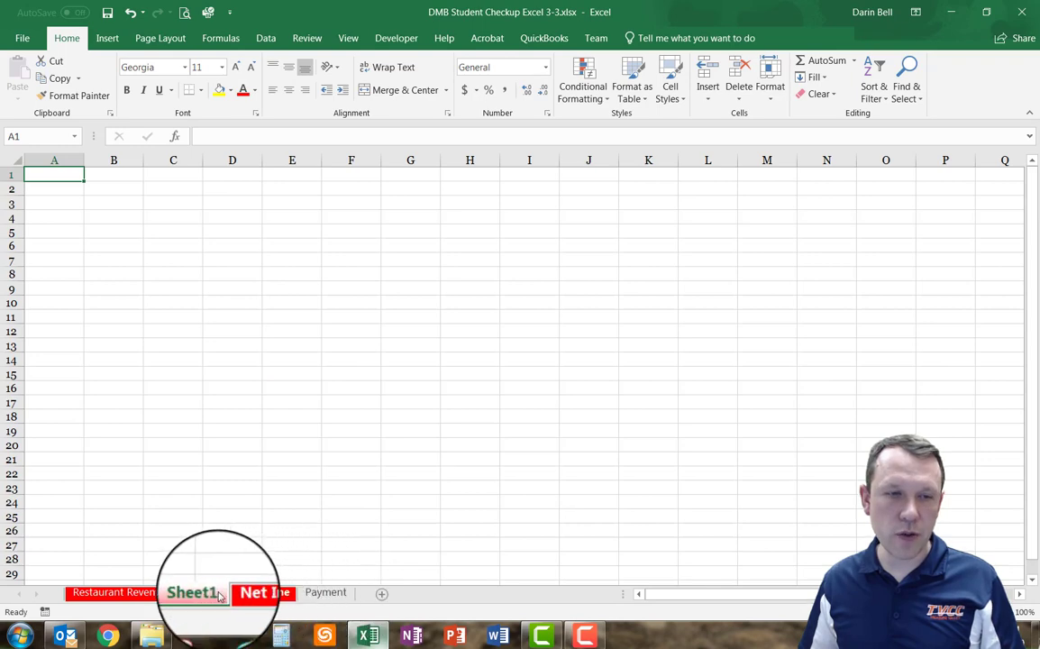
pyautogui.moveTo(200, 597); pyautogui.dragTo(361, 600)
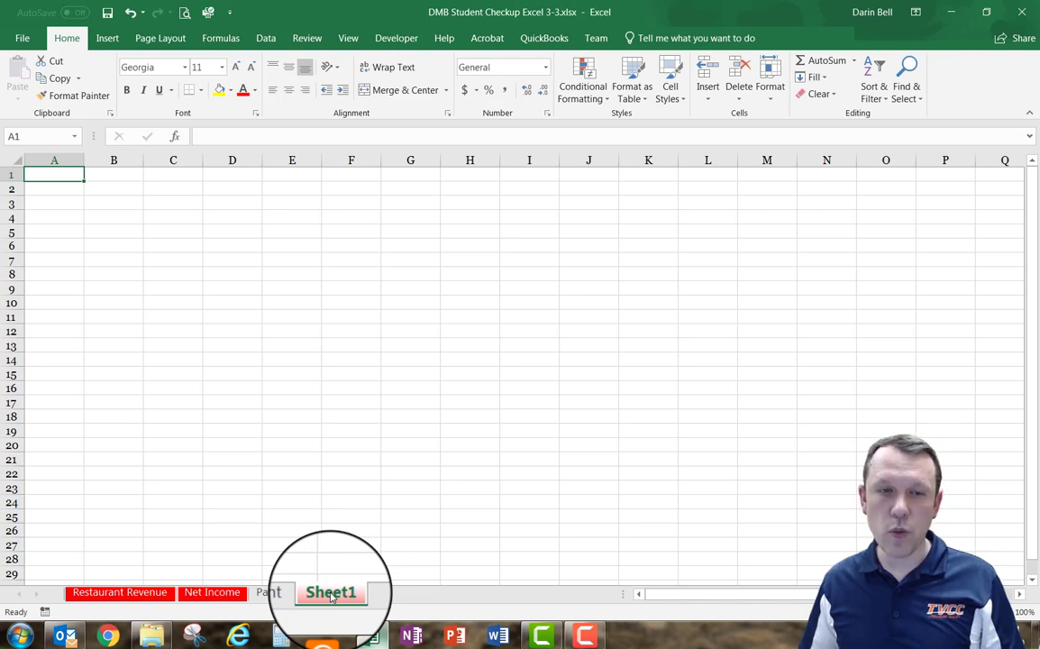
pyautogui.doubleClick(331, 595)
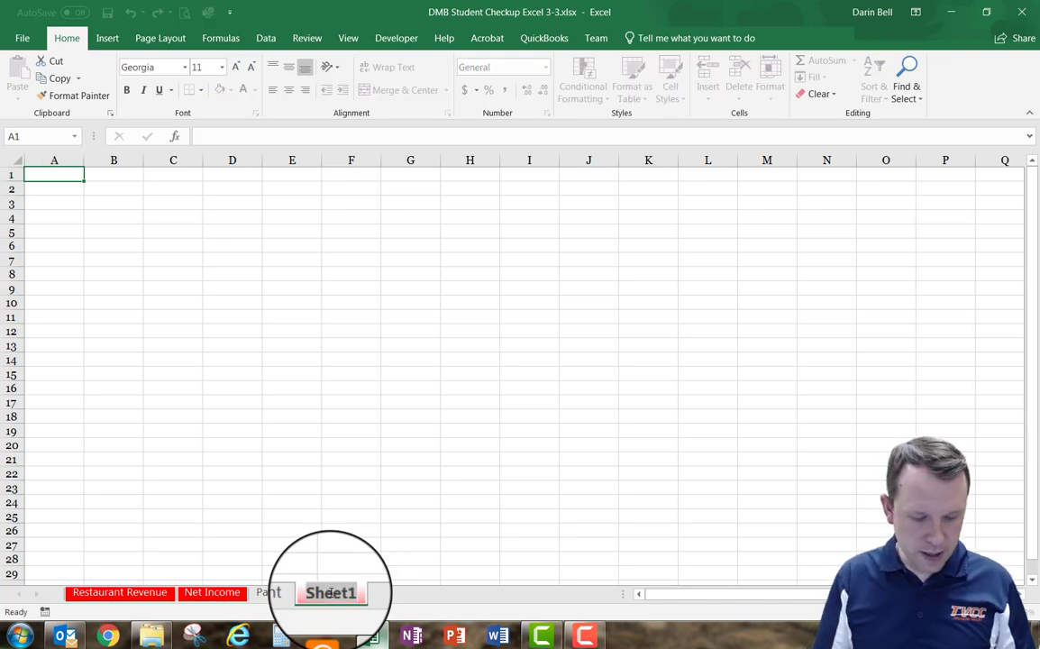
pyautogui.write('Goal')
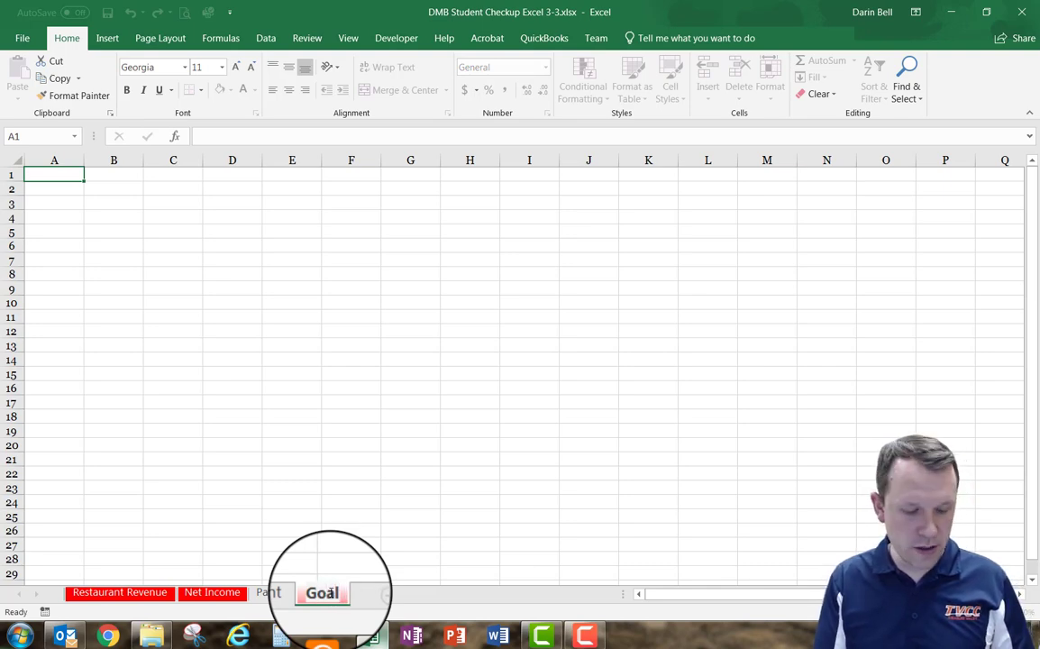
pyautogui.write(' Seek')
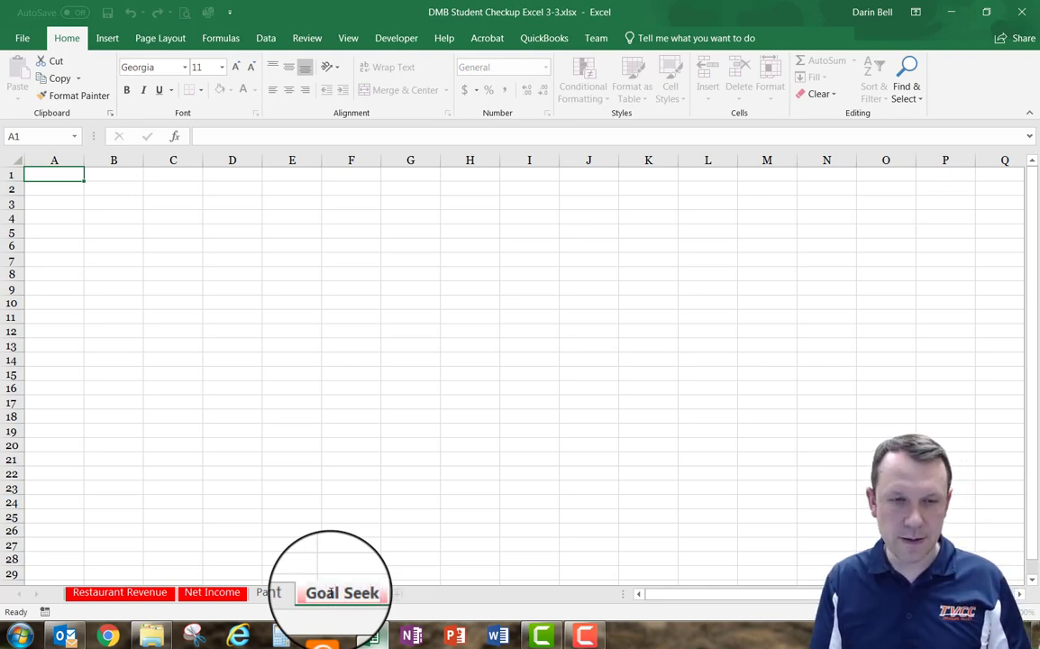
pyautogui.press('Return')
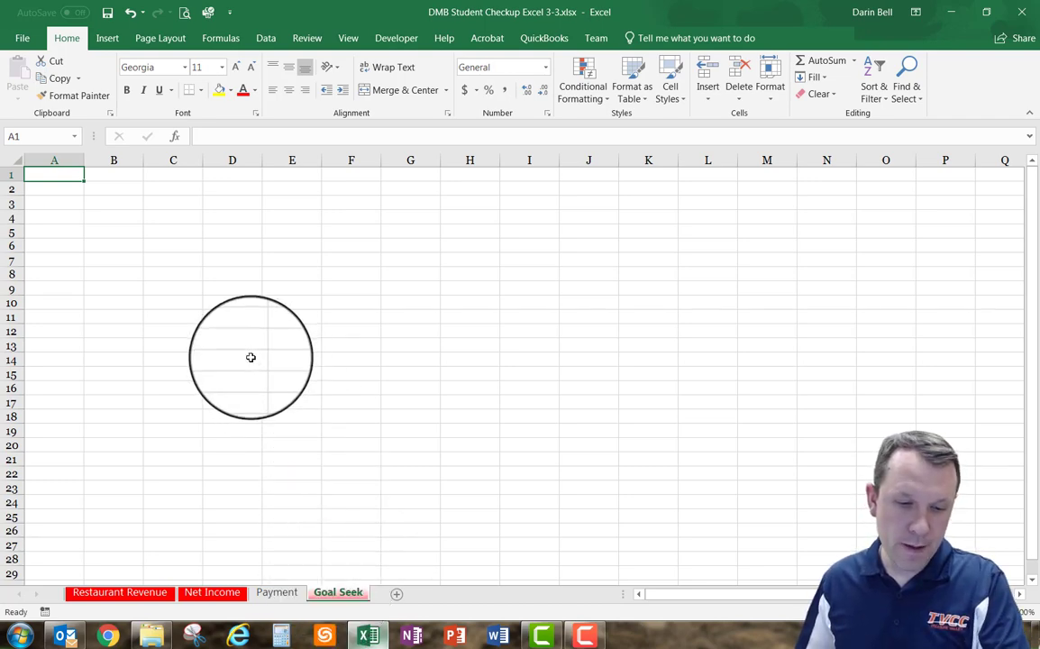
# Step: Enter the current date in cell A2 of the Goal Seek sheet with the formula =TODAY()
pyautogui.click(42, 188)
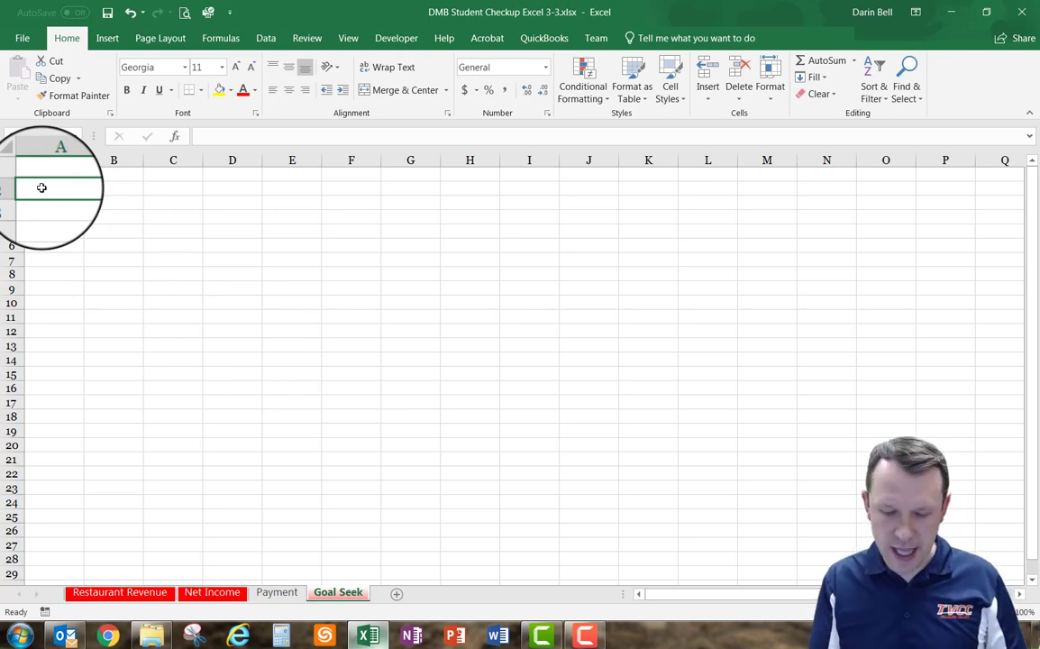
pyautogui.write('=to')
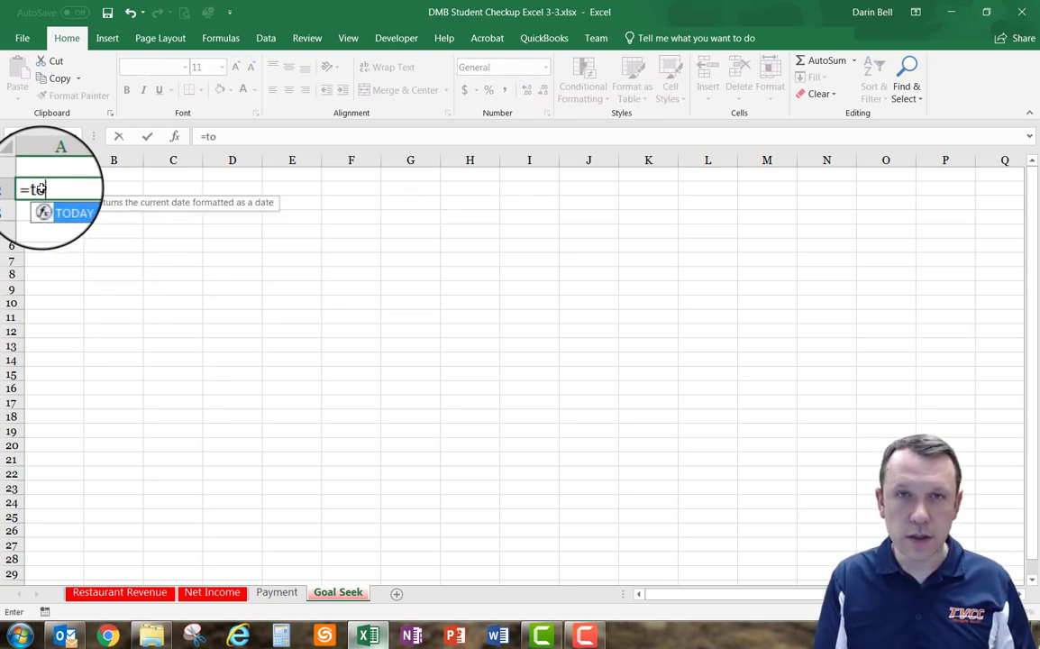
pyautogui.write('day')
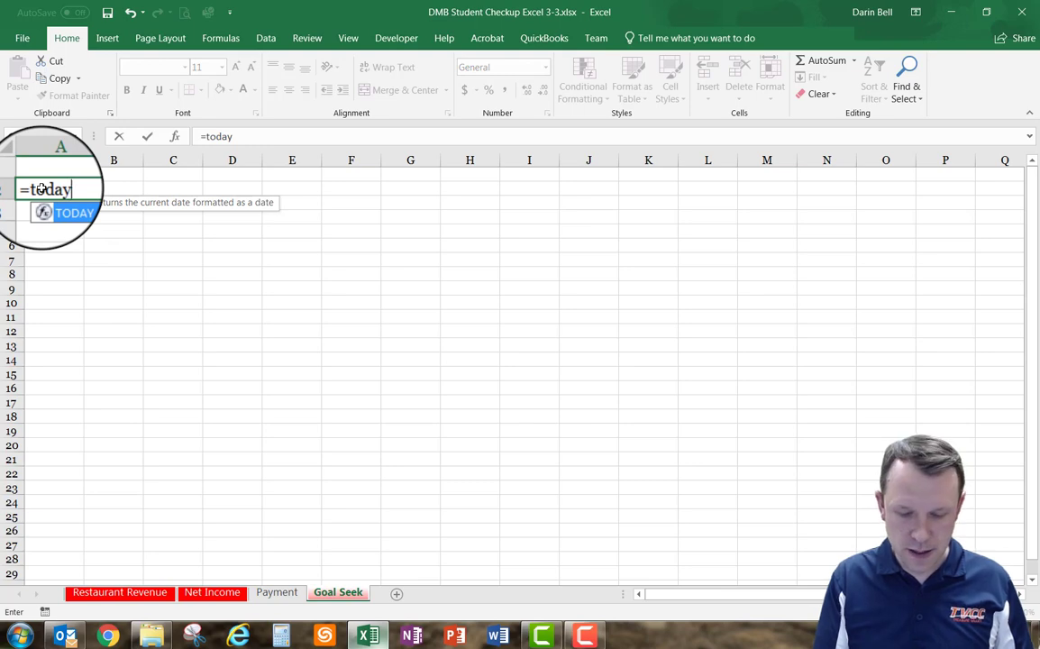
pyautogui.write('()')
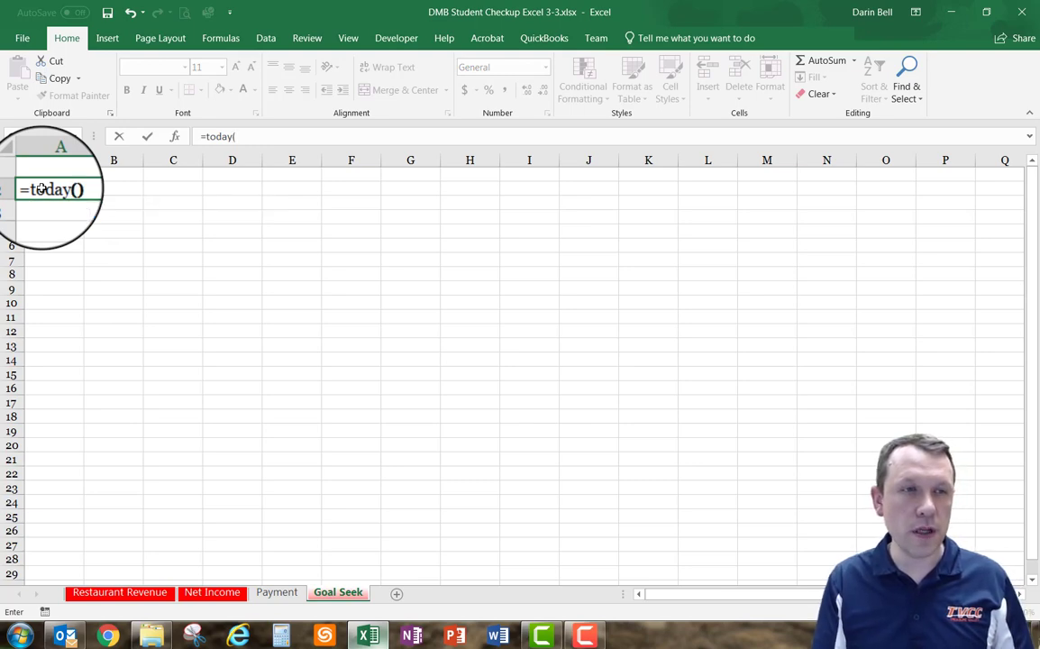
pyautogui.hotkey('ctrl', 'Return')
pyautogui.press('Return')
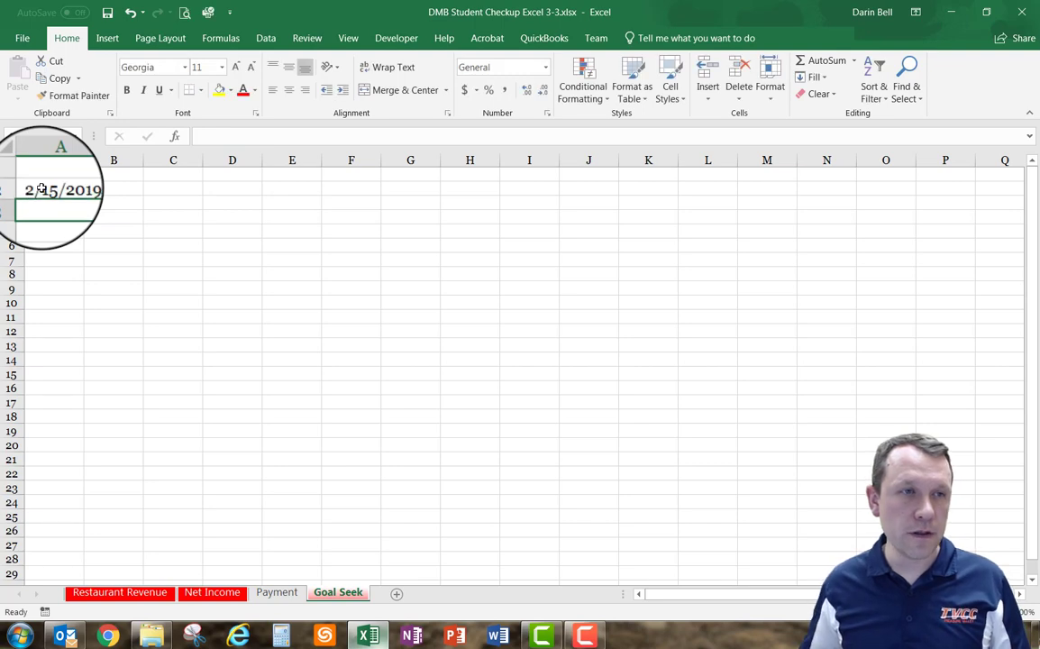
# Step: Center and bold the date in A2, set its font size to 12, and fit column A to the date
pyautogui.click(41, 189)
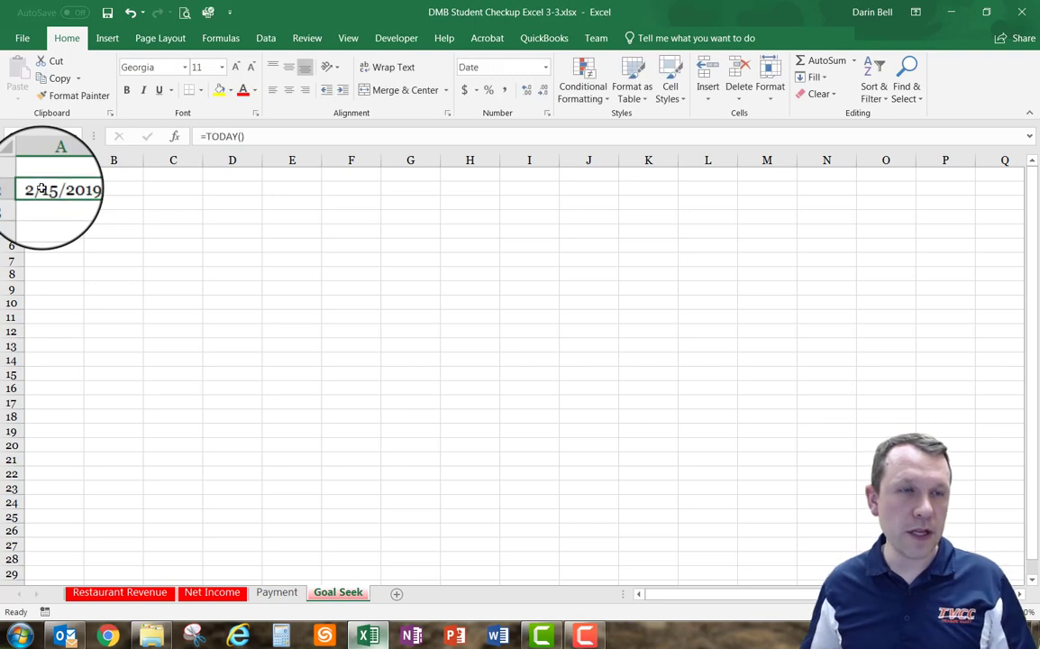
pyautogui.click(288, 90)
pyautogui.click(123, 95)
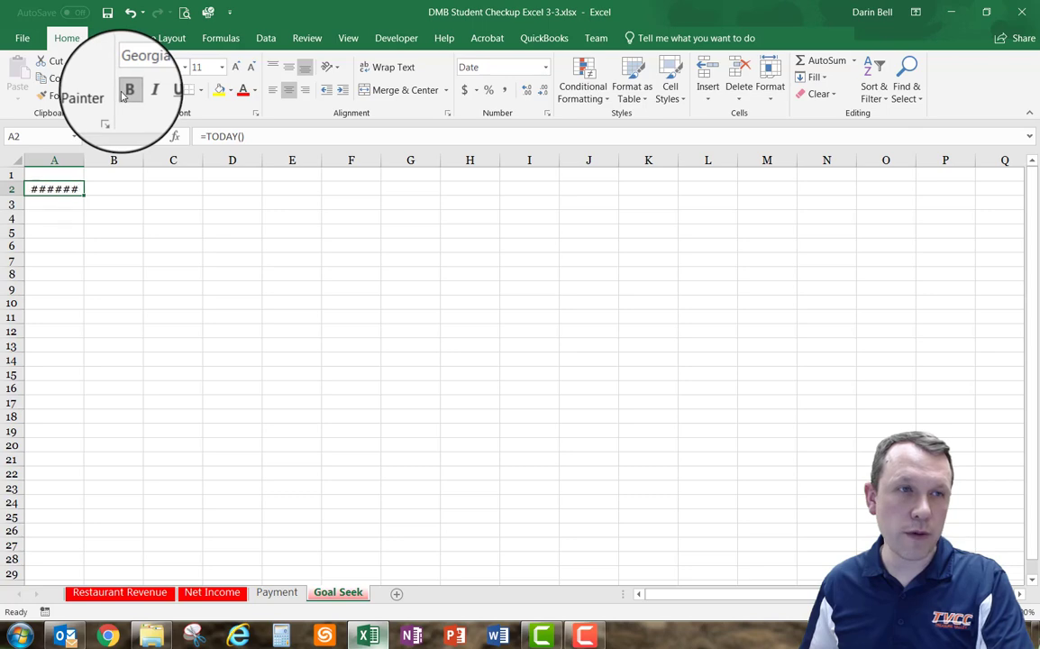
pyautogui.doubleClick(86, 159)
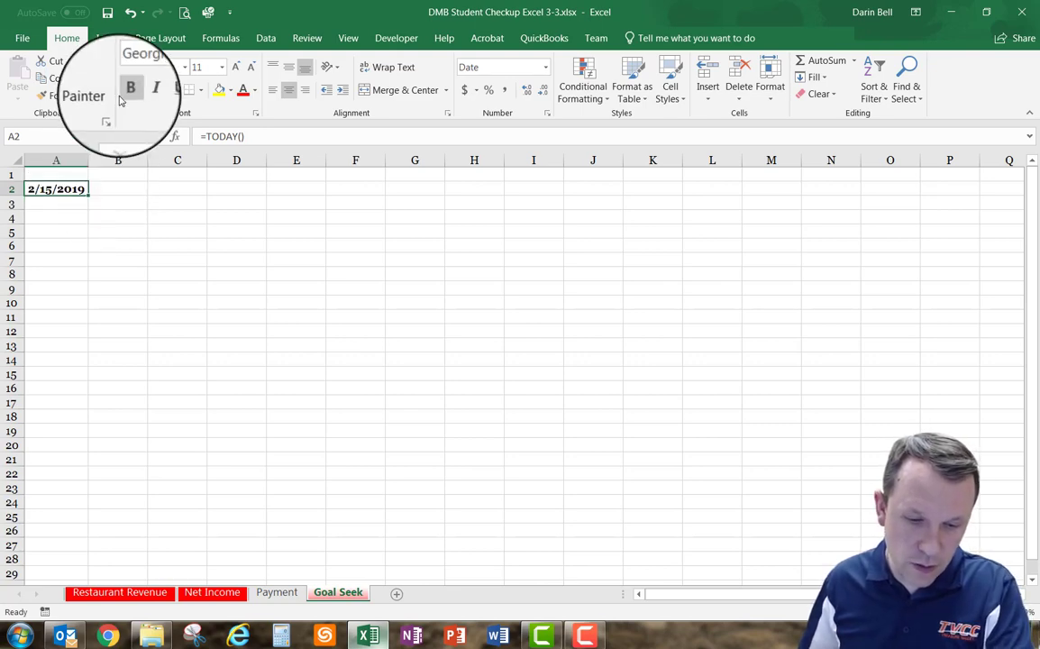
pyautogui.click(222, 67)
pyautogui.click(194, 157)
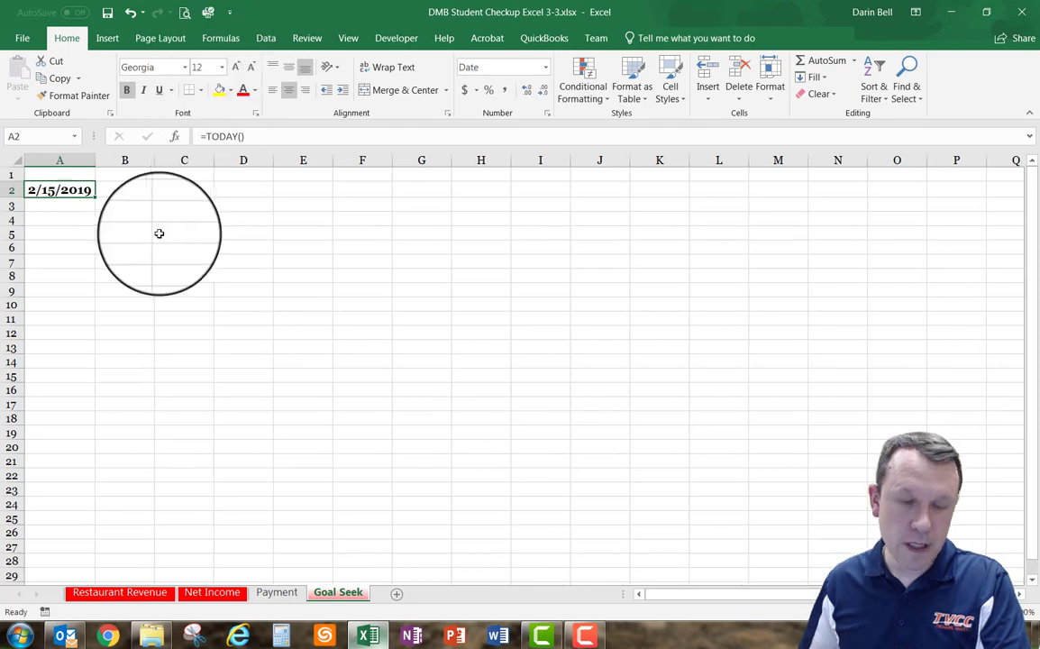
# Step: Copy the BBQ category names from A5:A11 of Restaurant Revenue into the Goal Seek sheet starting at A5, and fit column A to them
pyautogui.click(142, 595)
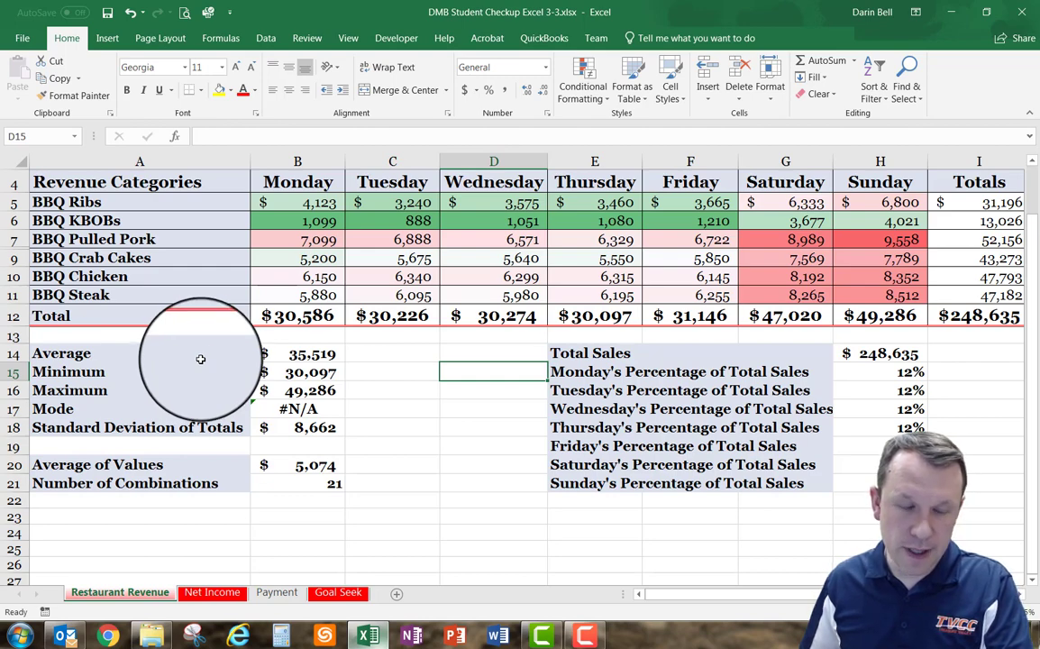
pyautogui.moveTo(161, 203); pyautogui.dragTo(155, 294)
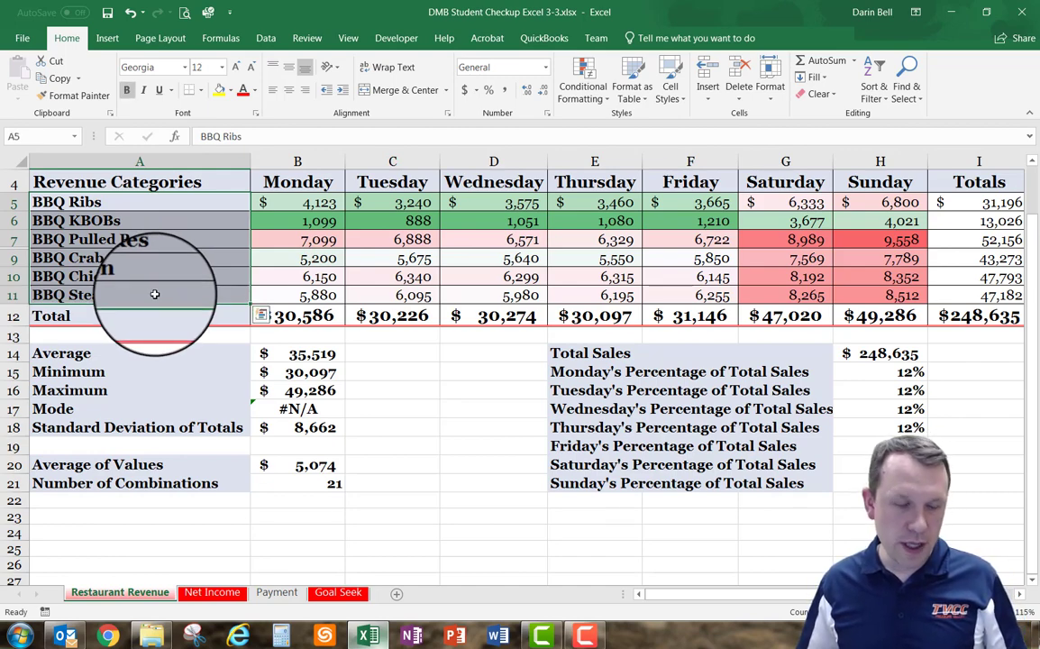
pyautogui.hotkey('ctrl', 'q')
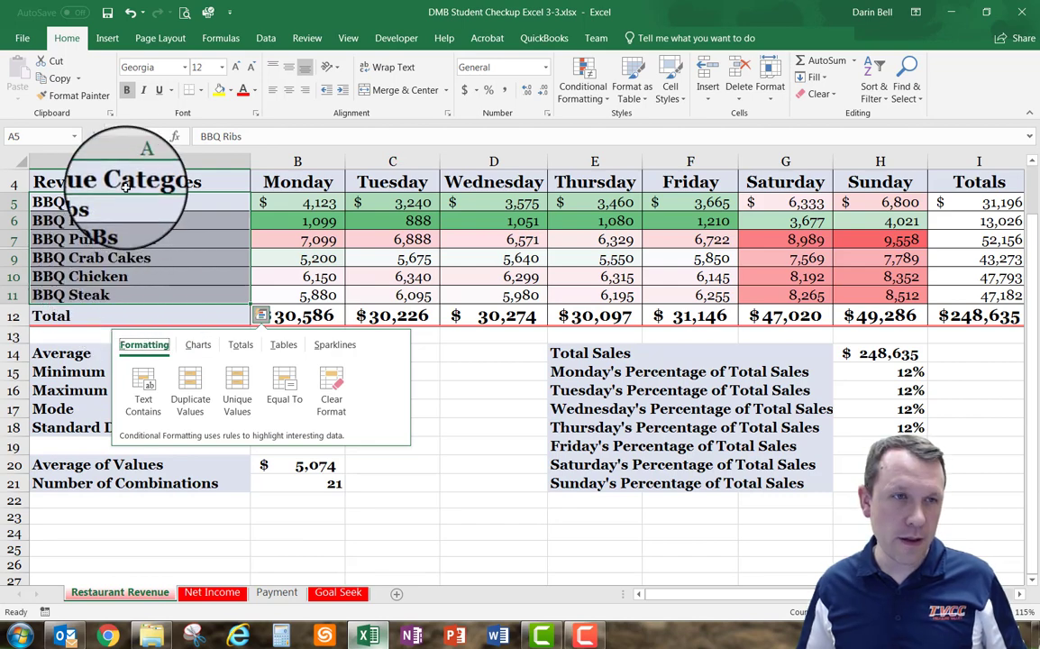
pyautogui.hotkey('ctrl', 'c')
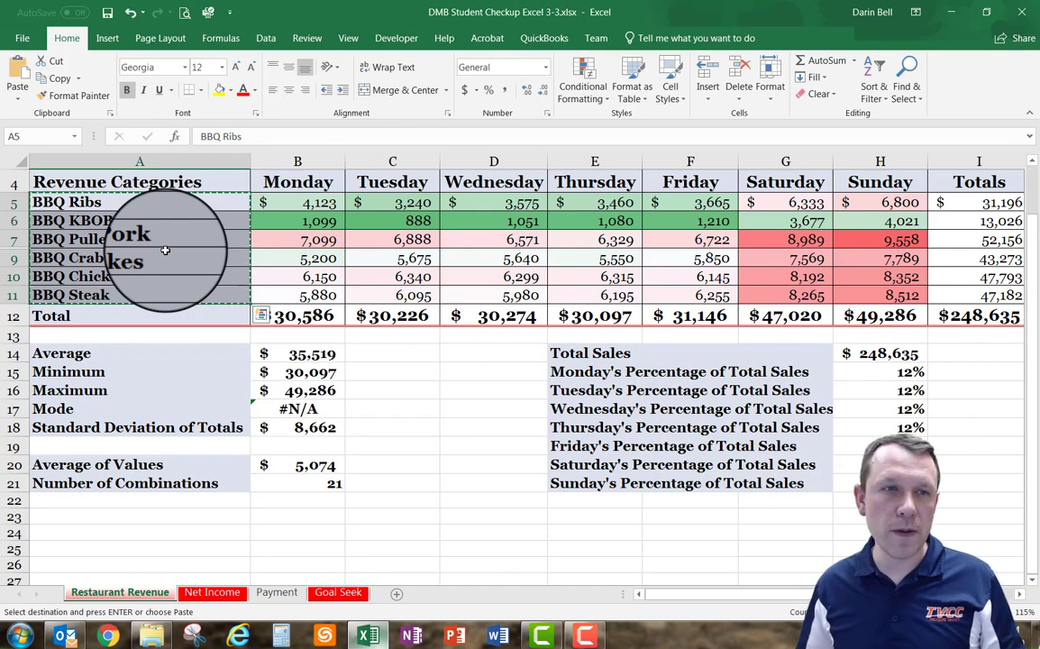
pyautogui.click(338, 593)
pyautogui.click(54, 206)
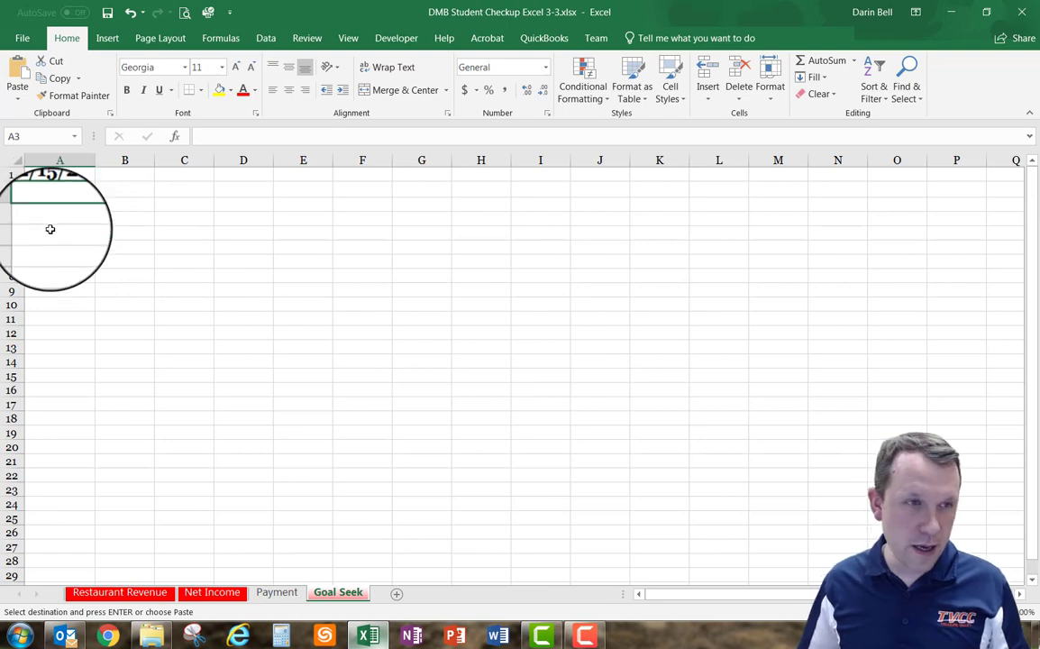
pyautogui.click(61, 230)
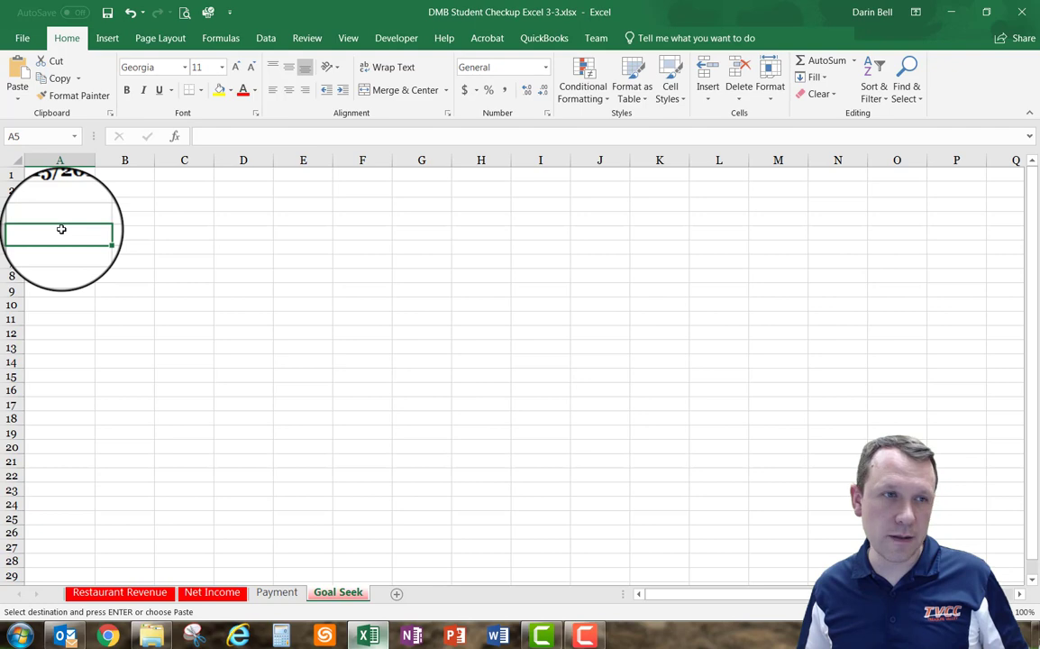
pyautogui.hotkey('ctrl', 'v')
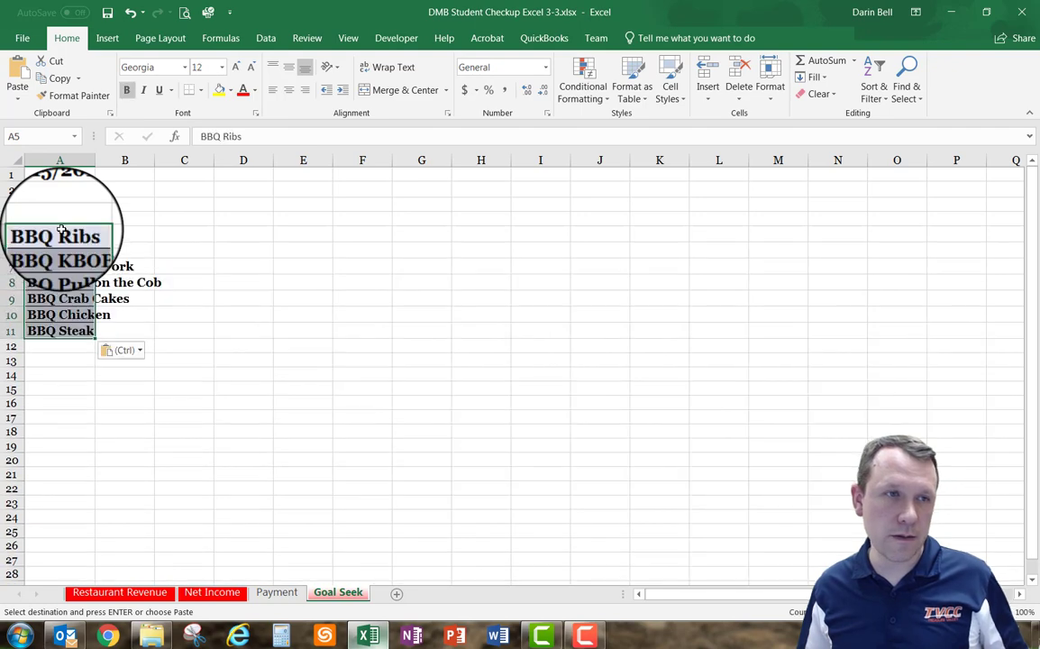
pyautogui.doubleClick(95, 159)
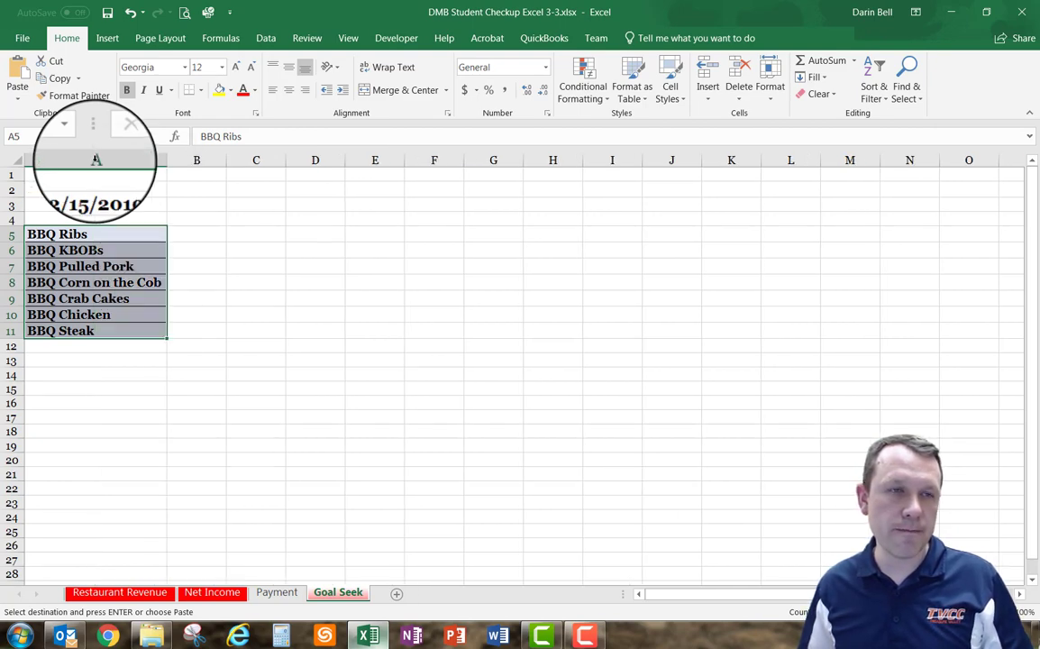
# Step: Enter the column headings Cost, Retail and Margin in cells B4, C4 and D4
pyautogui.click(193, 220)
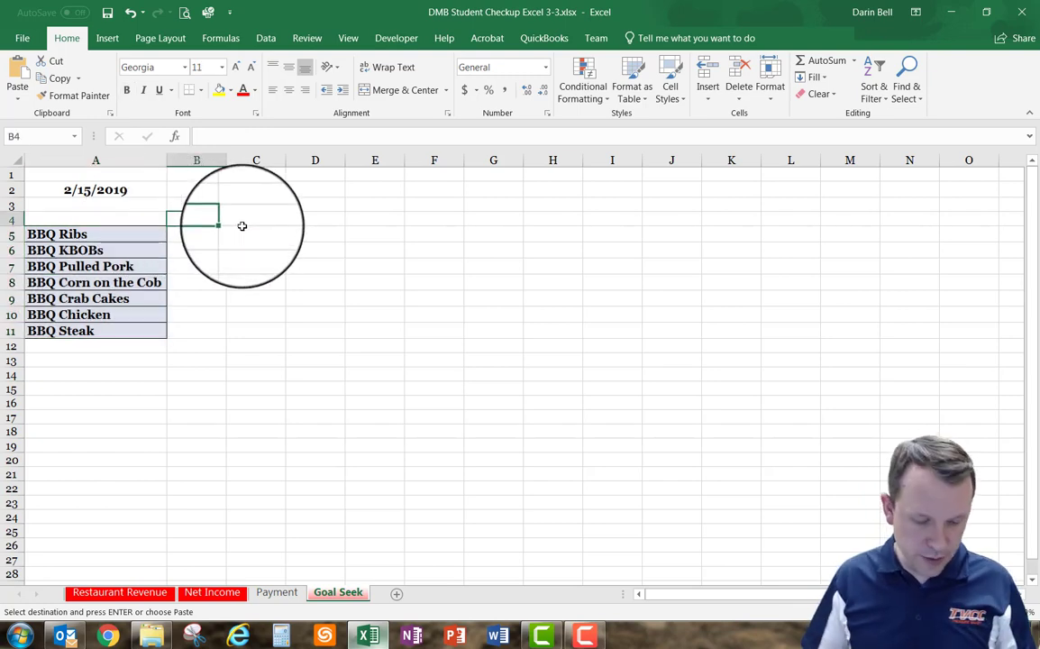
pyautogui.write('Cost')
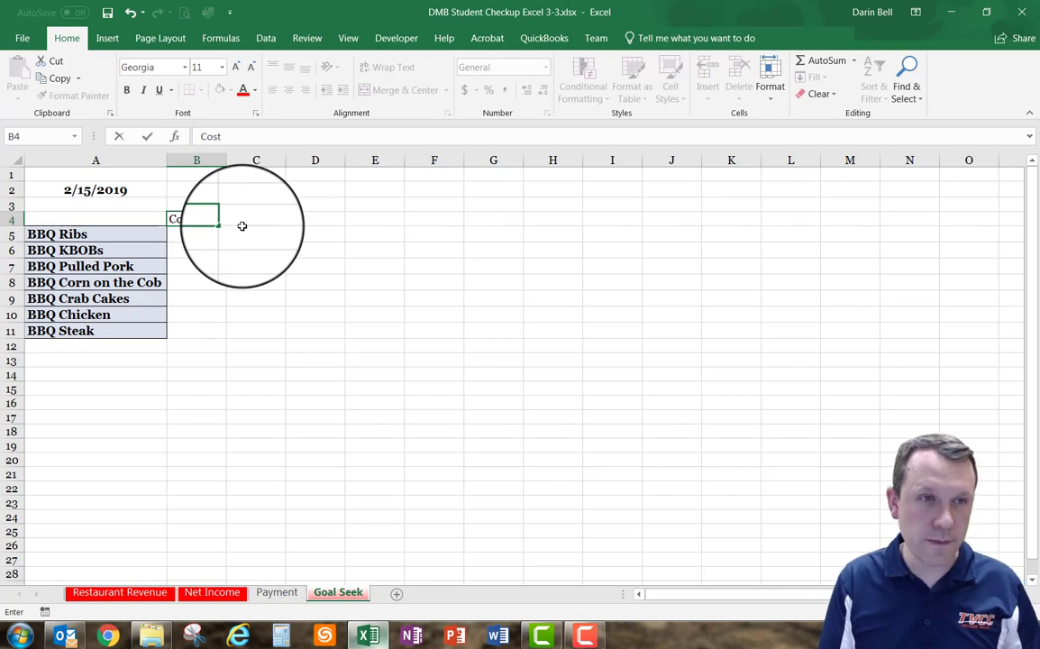
pyautogui.click(241, 225)
pyautogui.write('Retail')
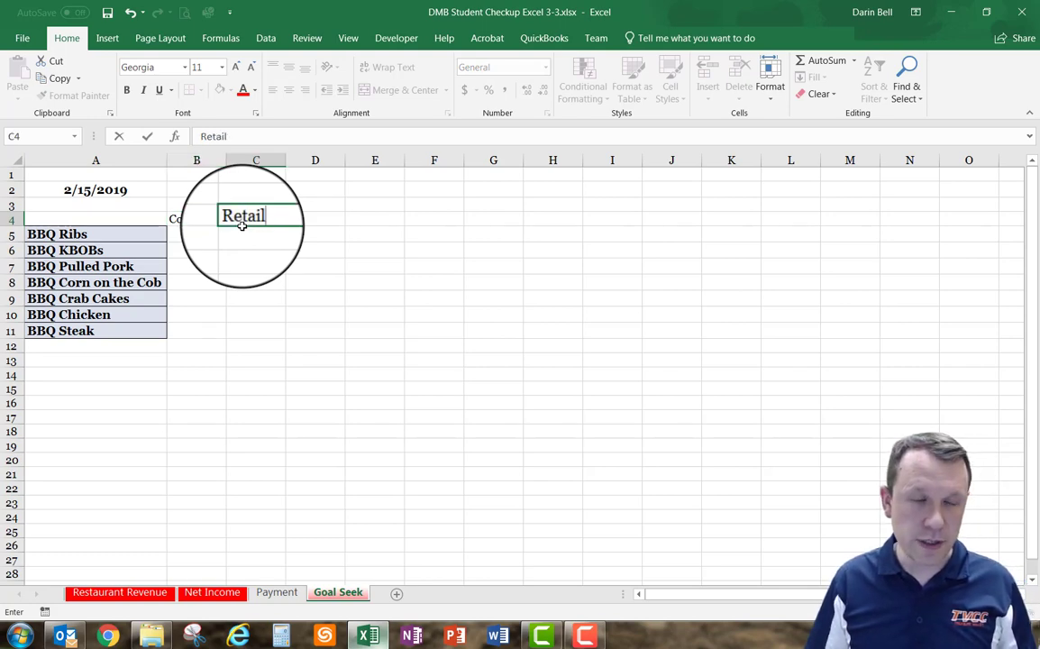
pyautogui.press('Tab')
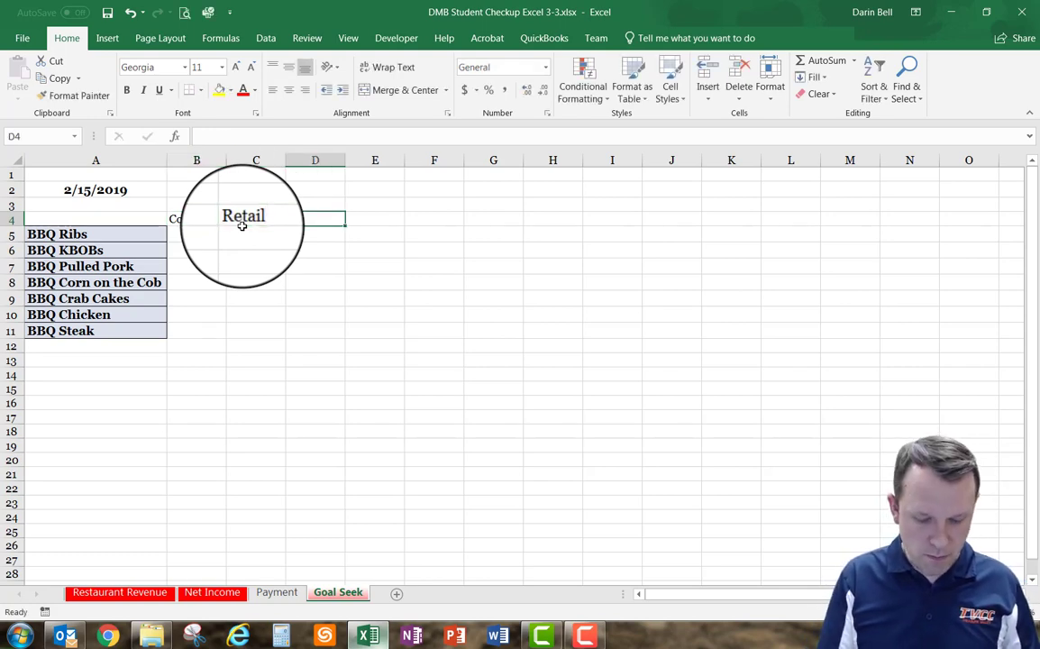
pyautogui.write('Margin')
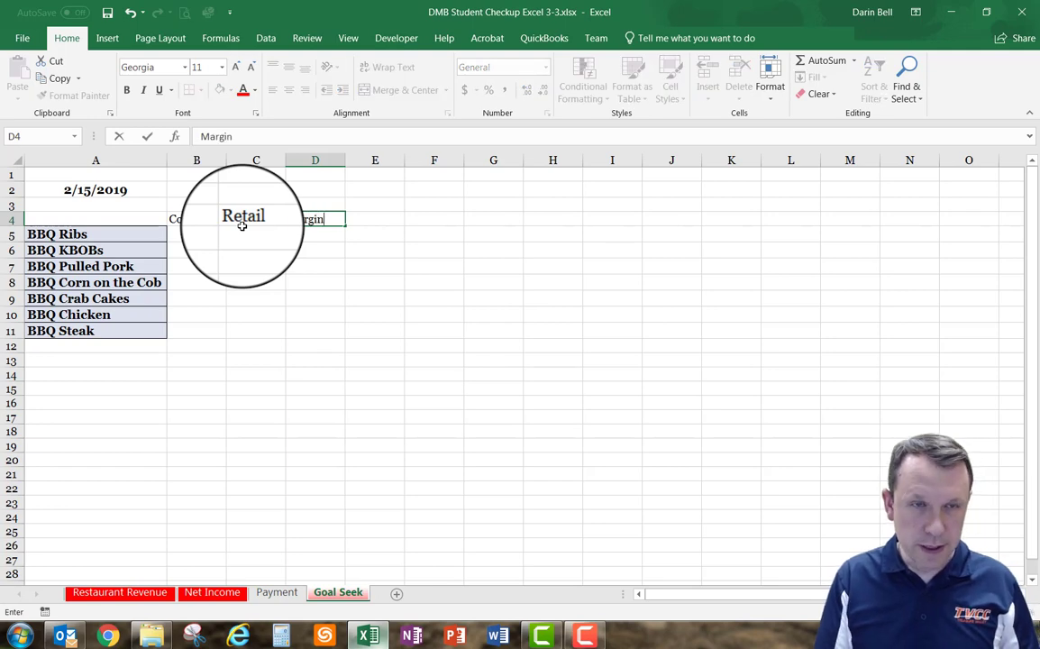
pyautogui.press('Return')
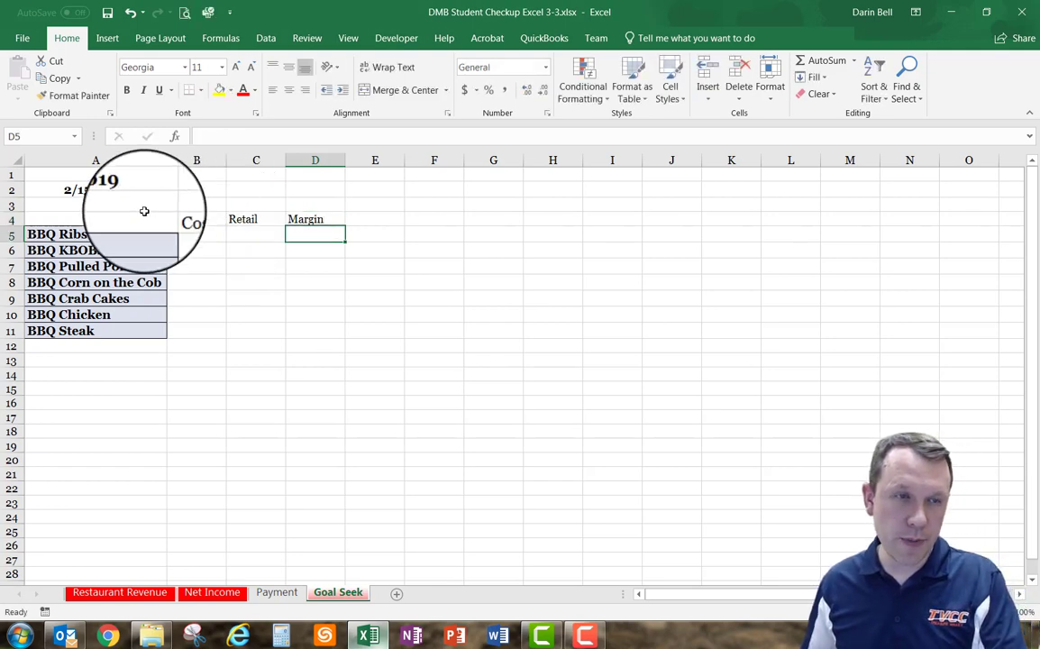
# Step: Copy the formatting of the BBQ Ribs cell onto the heading row A4:D4 with Format Painter
pyautogui.click(115, 232)
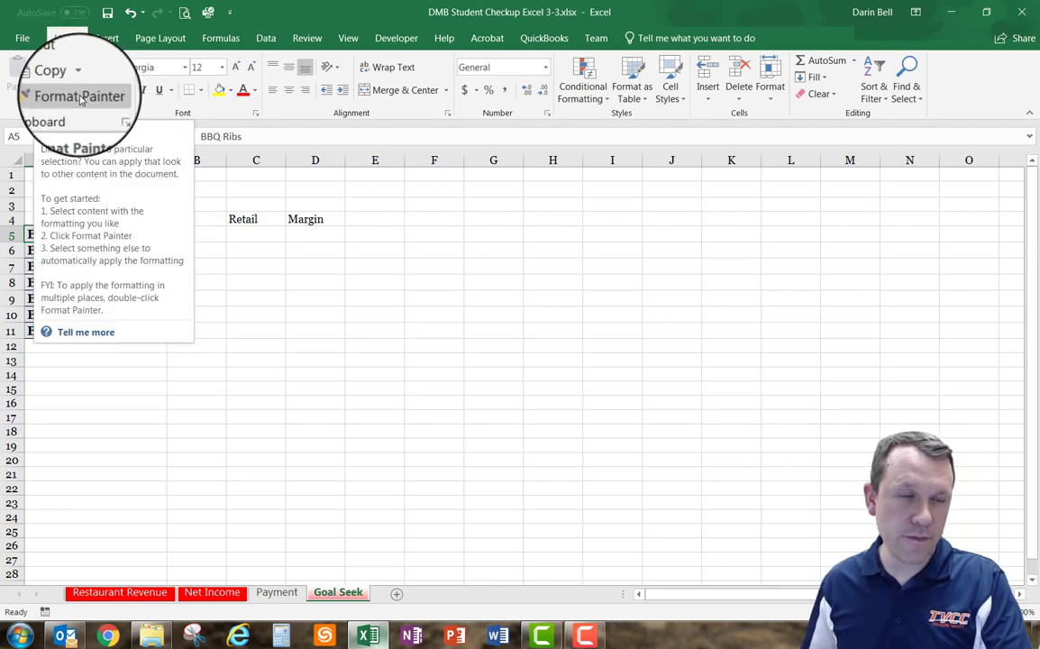
pyautogui.click(77, 96)
pyautogui.moveTo(83, 218); pyautogui.dragTo(335, 219)
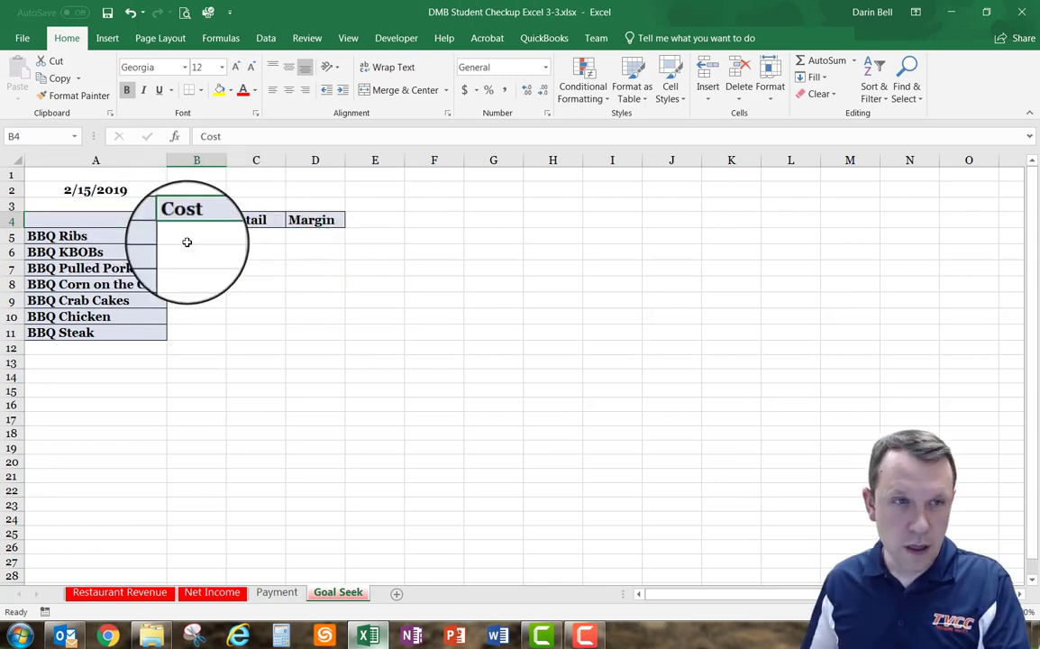
# Step: Apply all borders to the empty cells B5:D11 beneath the Cost, Retail and Margin headings, and left-align them
pyautogui.moveTo(189, 237); pyautogui.dragTo(307, 335)
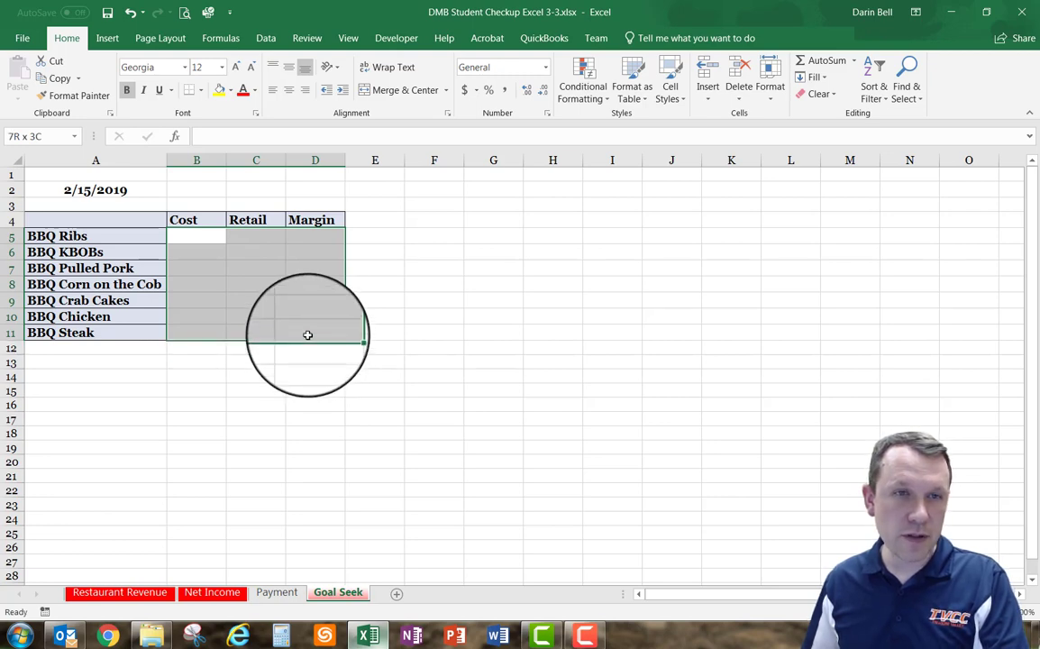
pyautogui.moveTo(308, 335); pyautogui.dragTo(307, 334)
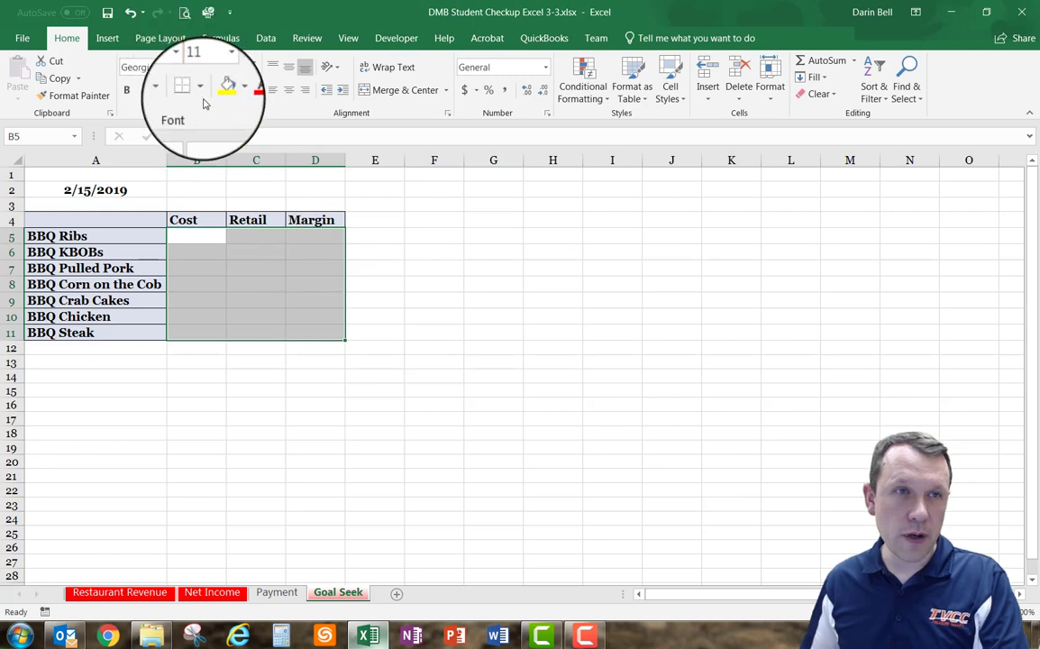
pyautogui.click(199, 90)
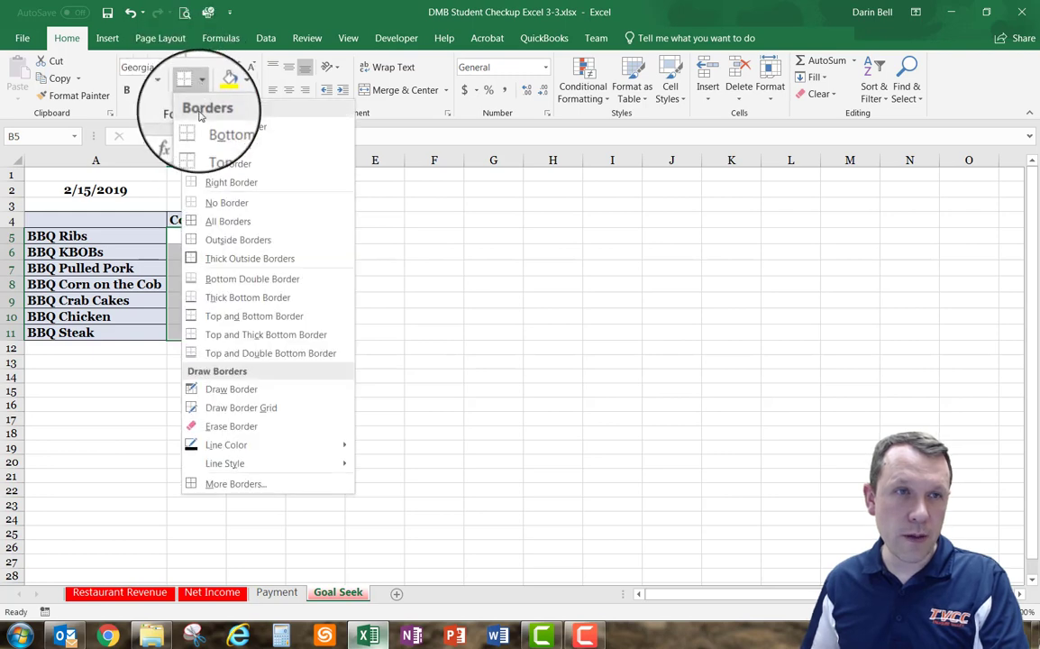
pyautogui.click(216, 221)
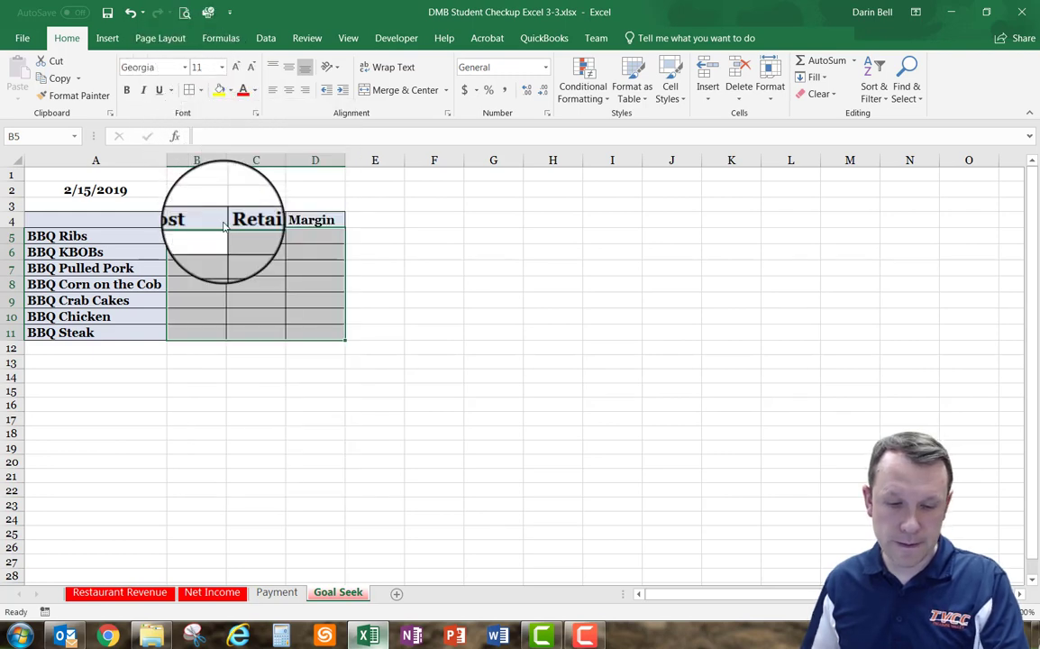
pyautogui.click(273, 94)
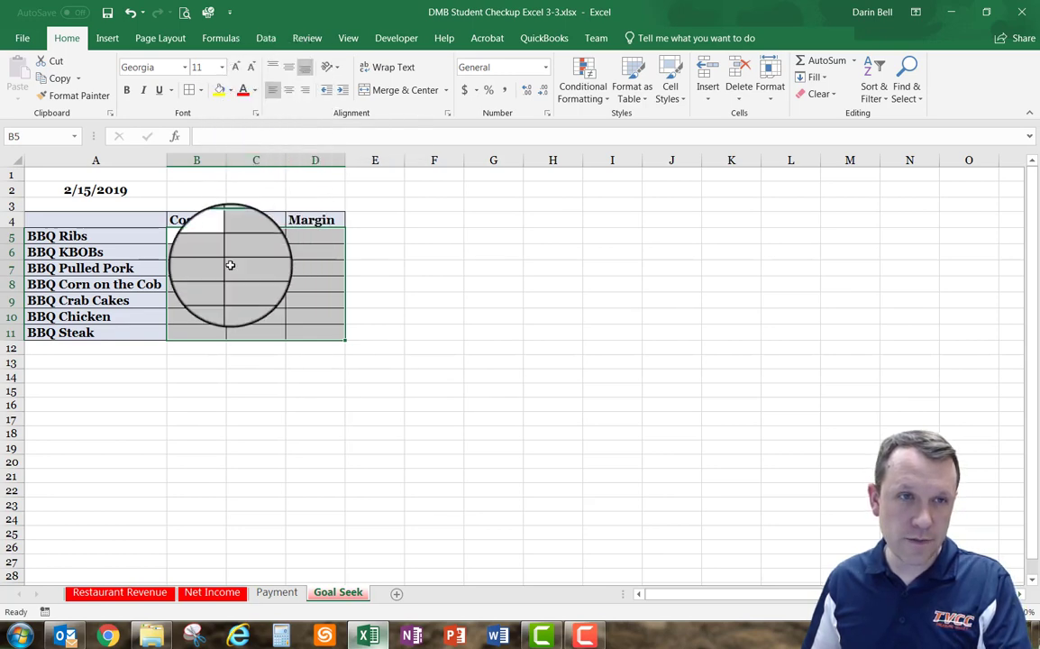
# Step: Enter the costs 3.5, 2.75, 3, 0.5, 3.75, 2.5, 3.5 in B5:B11 and retail prices 7, 5, 5.5, 1.5, 7, 6, 8 in C5:C11
pyautogui.click(196, 236)
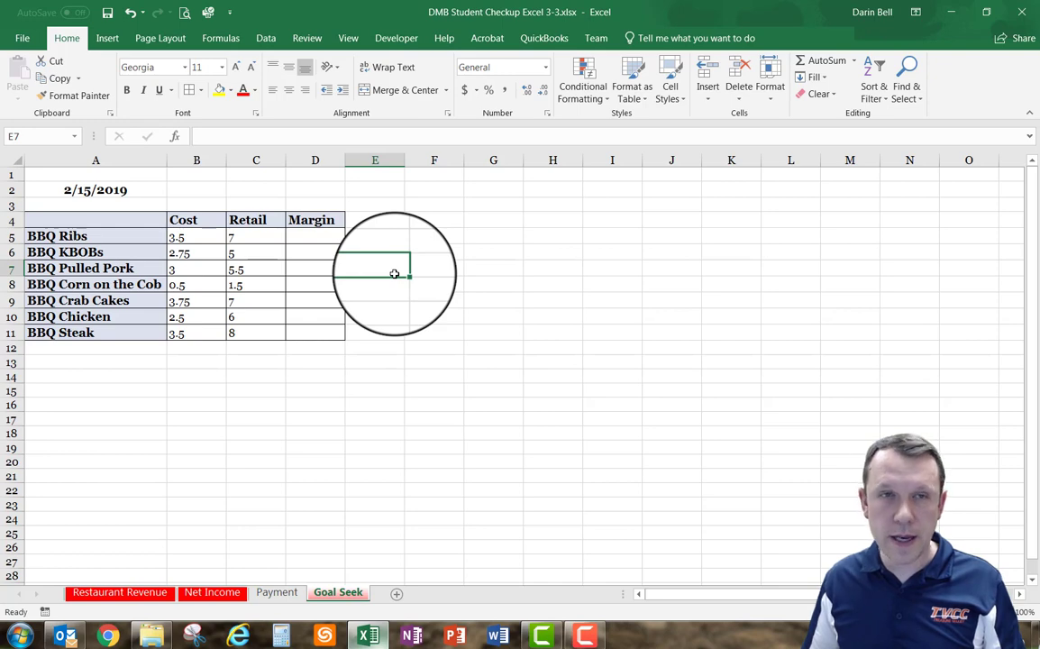
# Step: Enter the margin formula =(C5-B5)/C5 for BBQ Ribs in cell D5
pyautogui.click(297, 234)
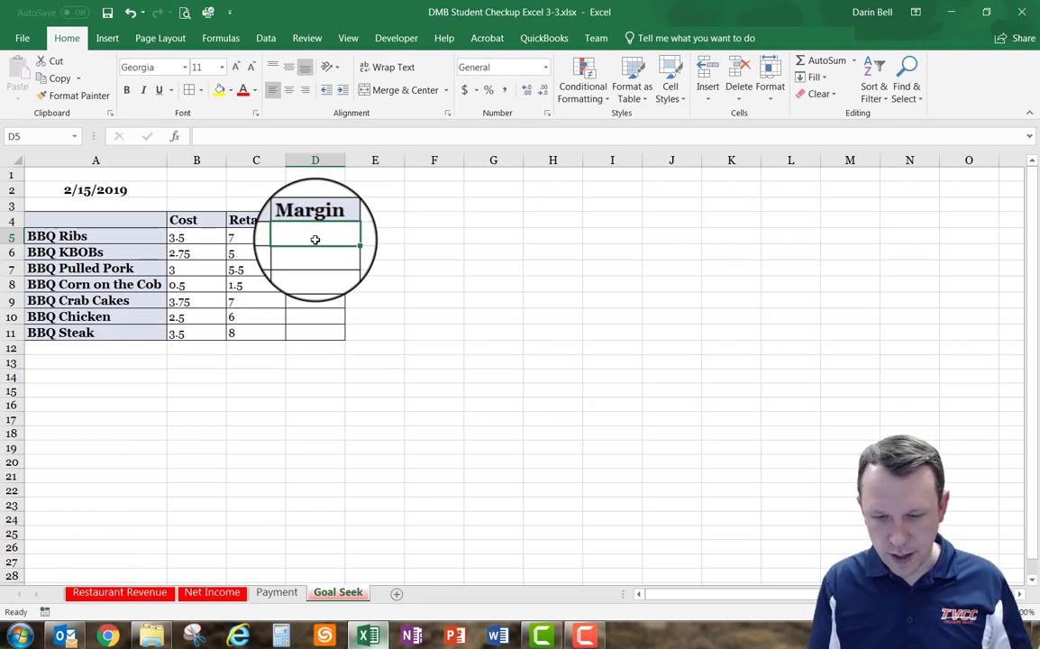
pyautogui.write('=')
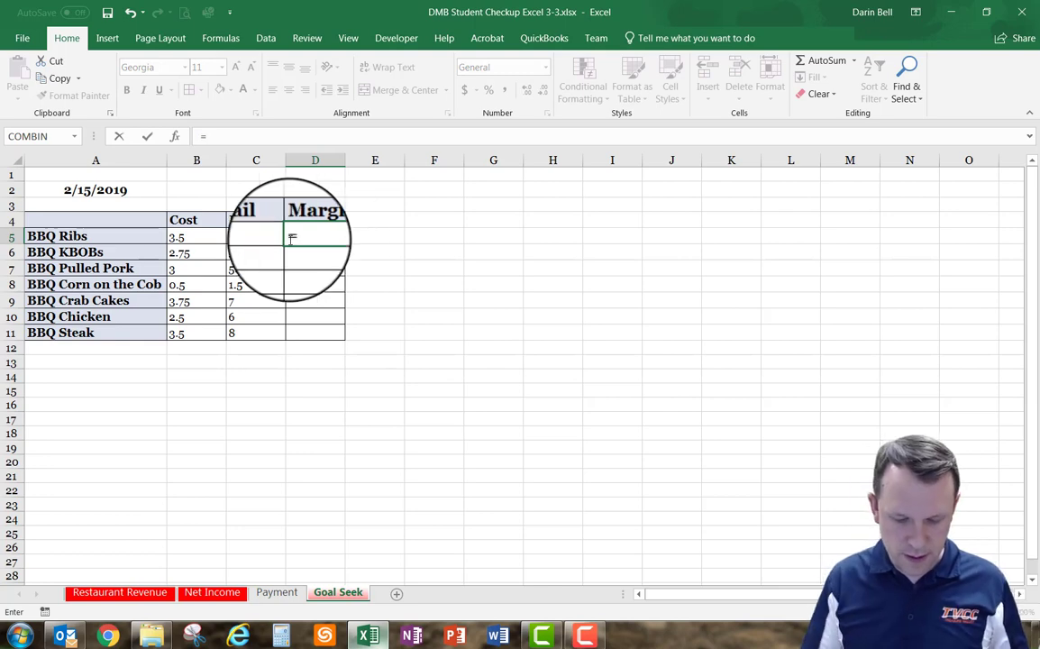
pyautogui.write('(')
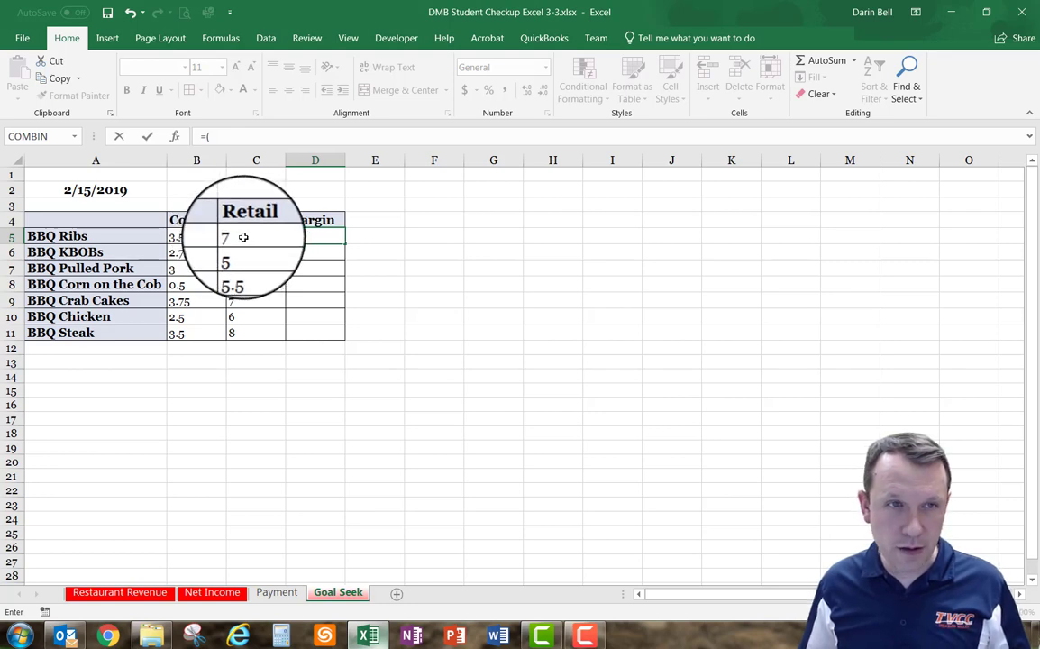
pyautogui.click(244, 237)
pyautogui.write('-')
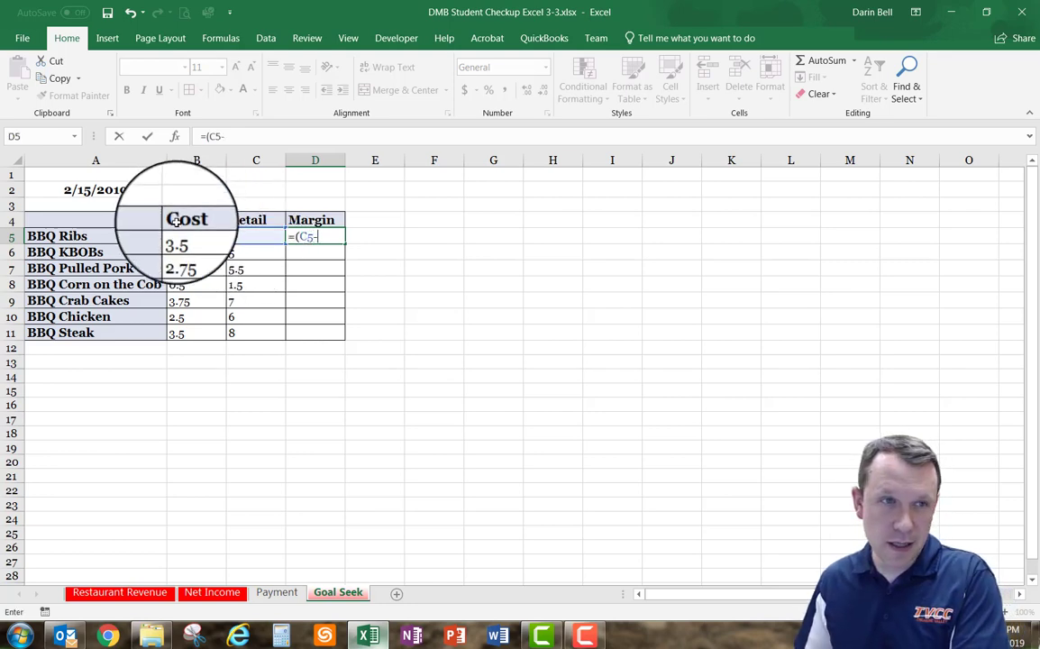
pyautogui.click(191, 238)
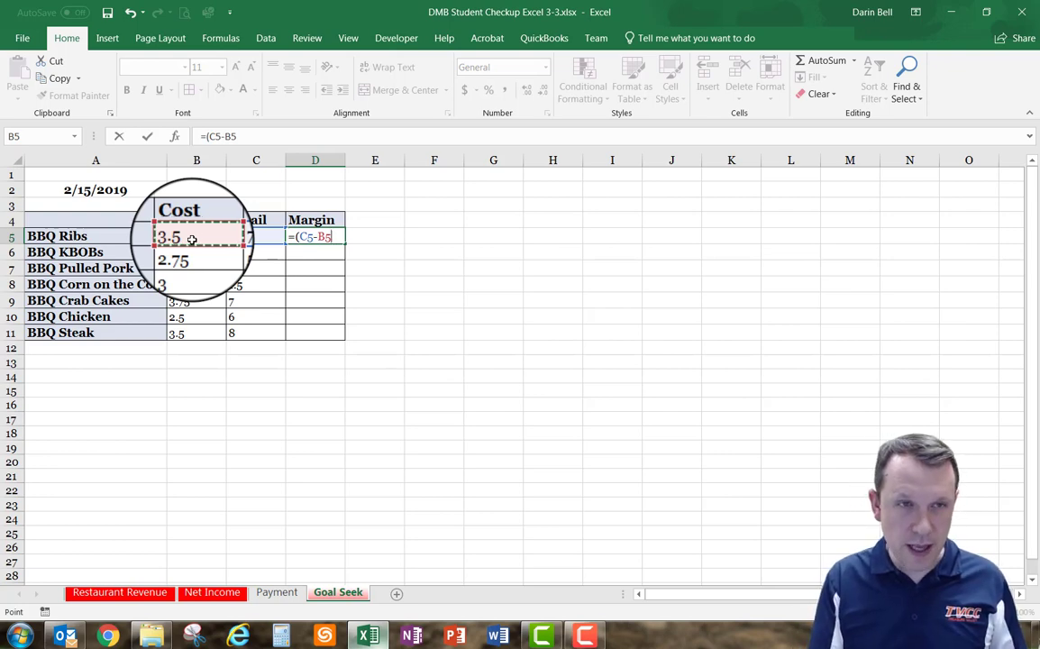
pyautogui.write(')')
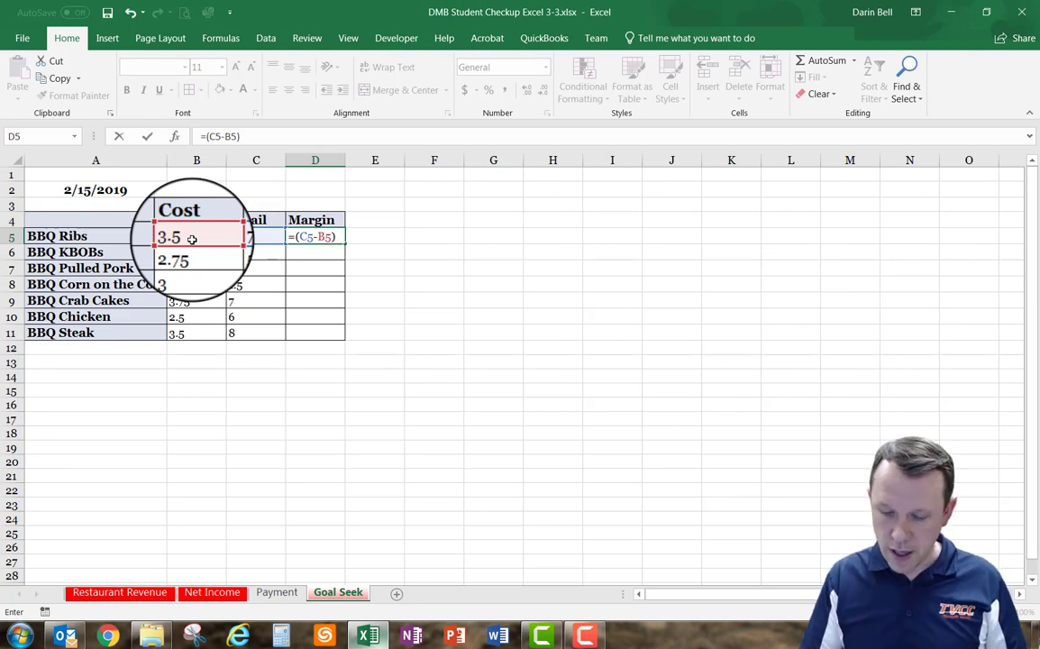
pyautogui.write('/')
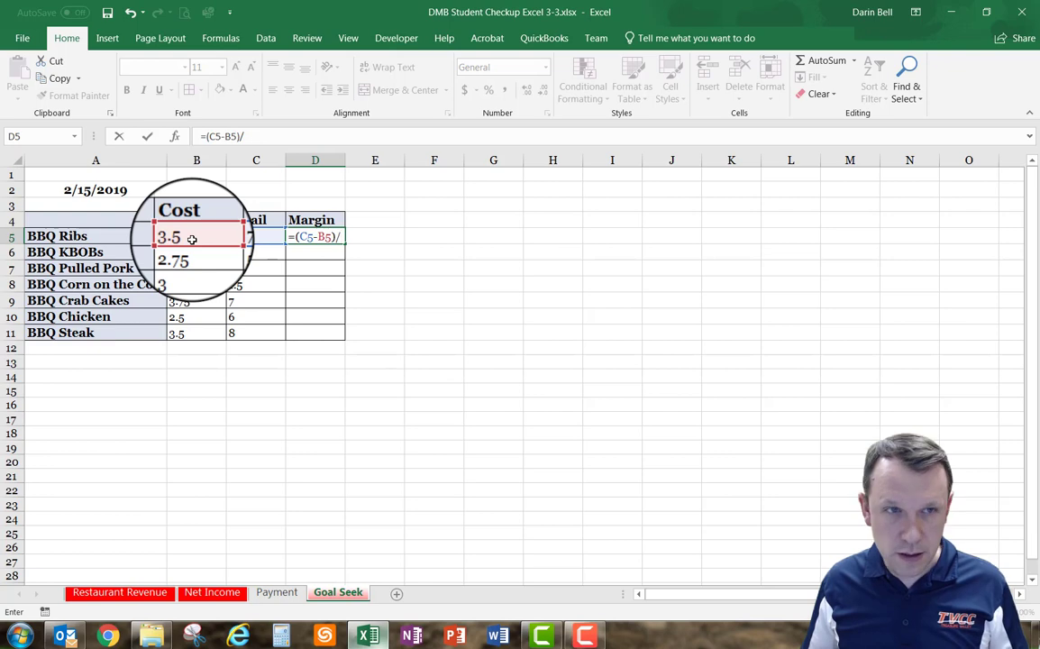
pyautogui.click(250, 239)
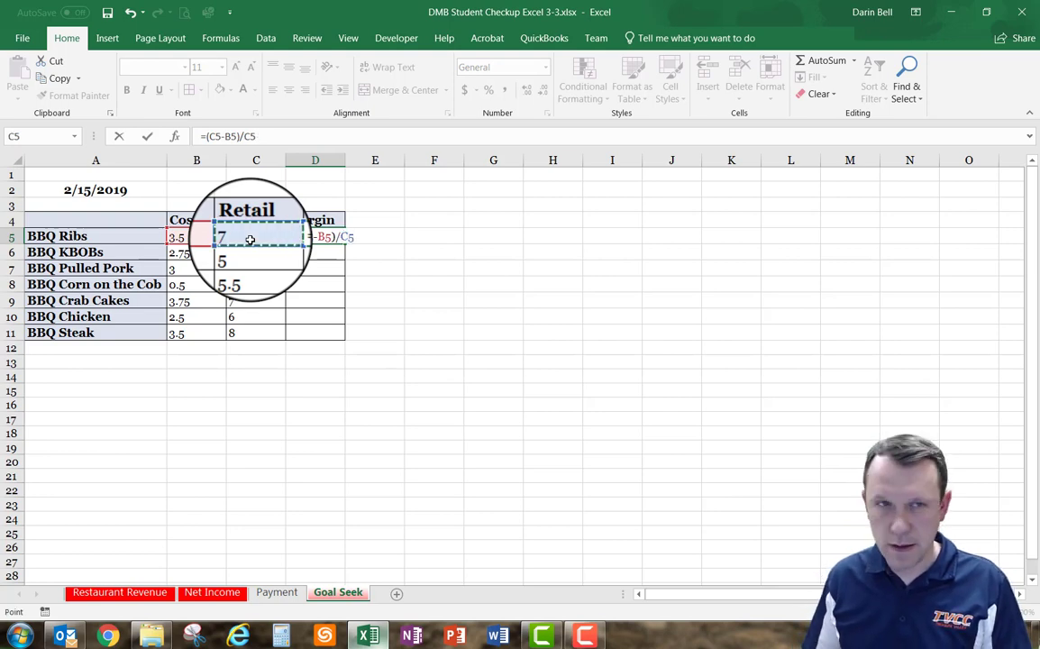
pyautogui.press('Return')
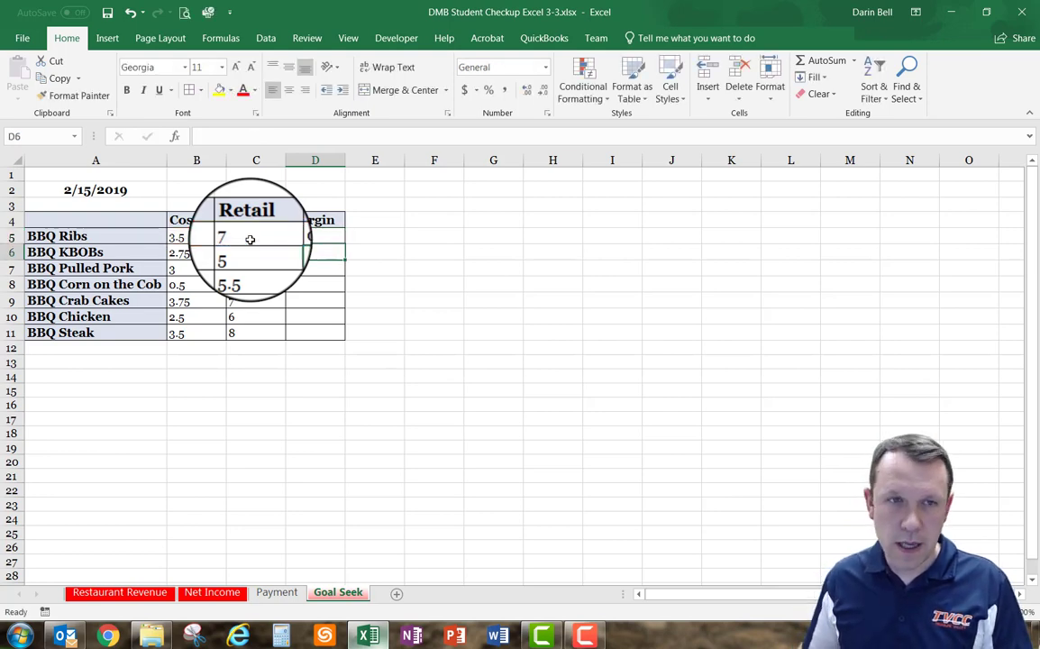
# Step: Format the BBQ Ribs margin in D5 as a percentage and fill its formula down through D11
pyautogui.click(313, 237)
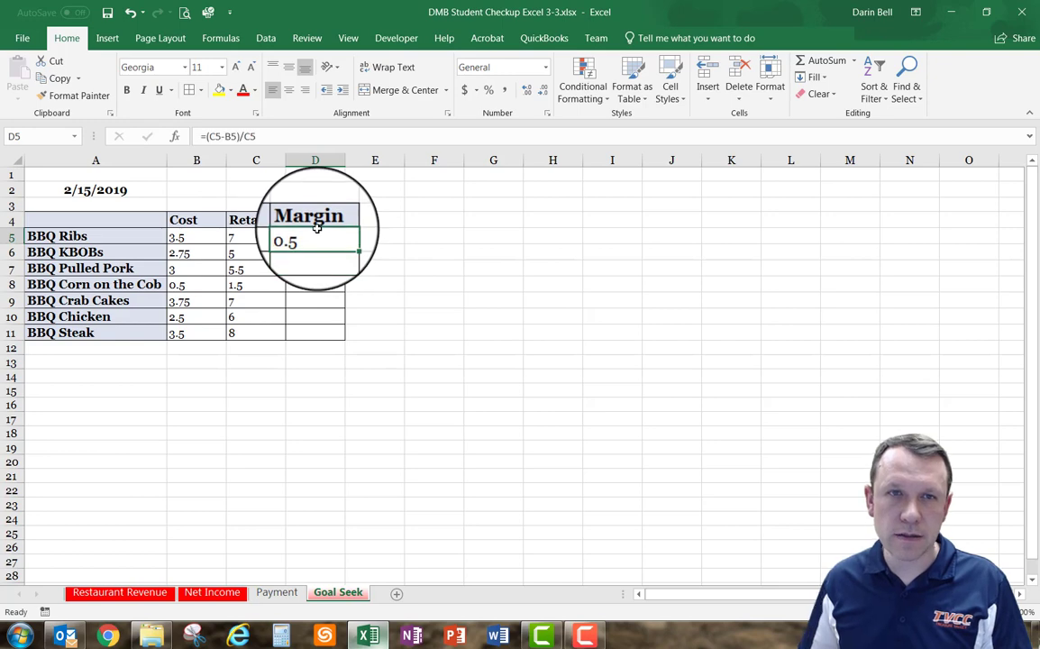
pyautogui.click(488, 90)
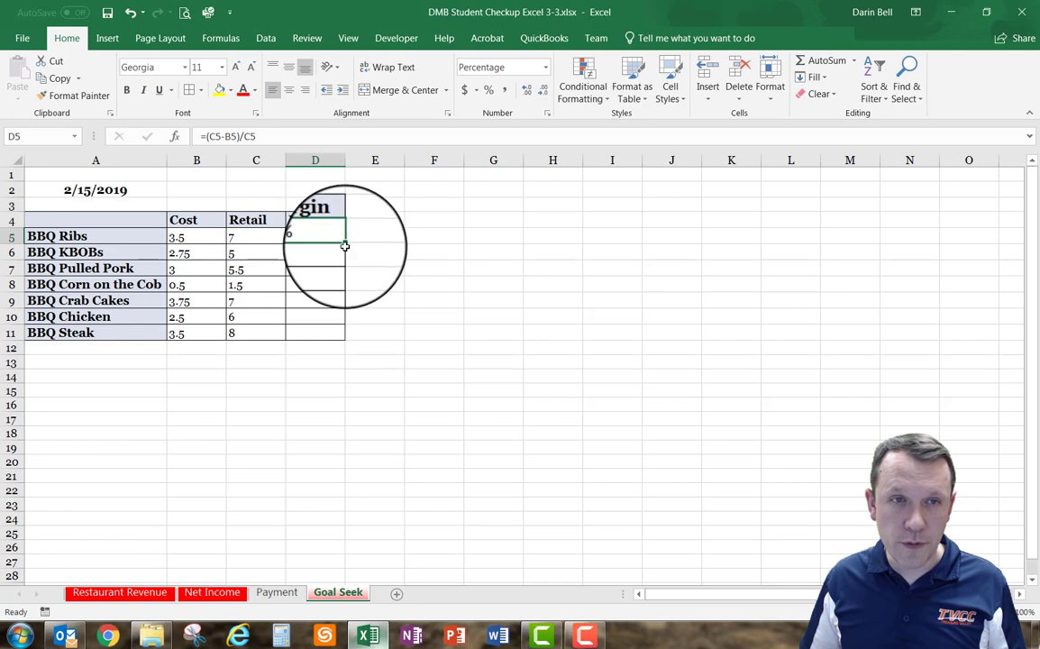
pyautogui.moveTo(345, 244); pyautogui.dragTo(344, 346)
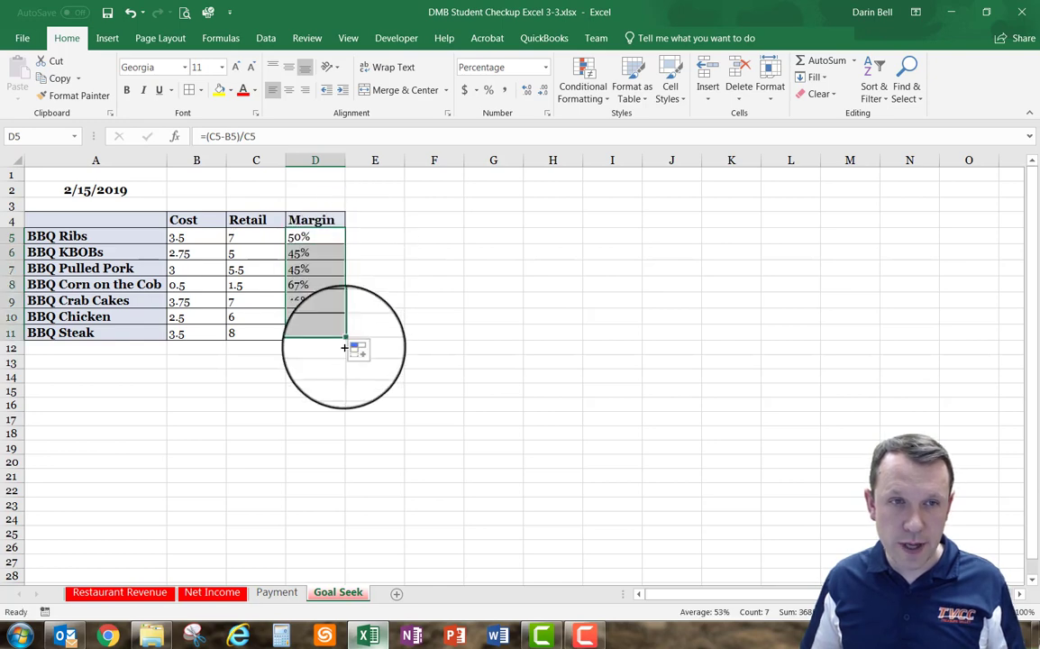
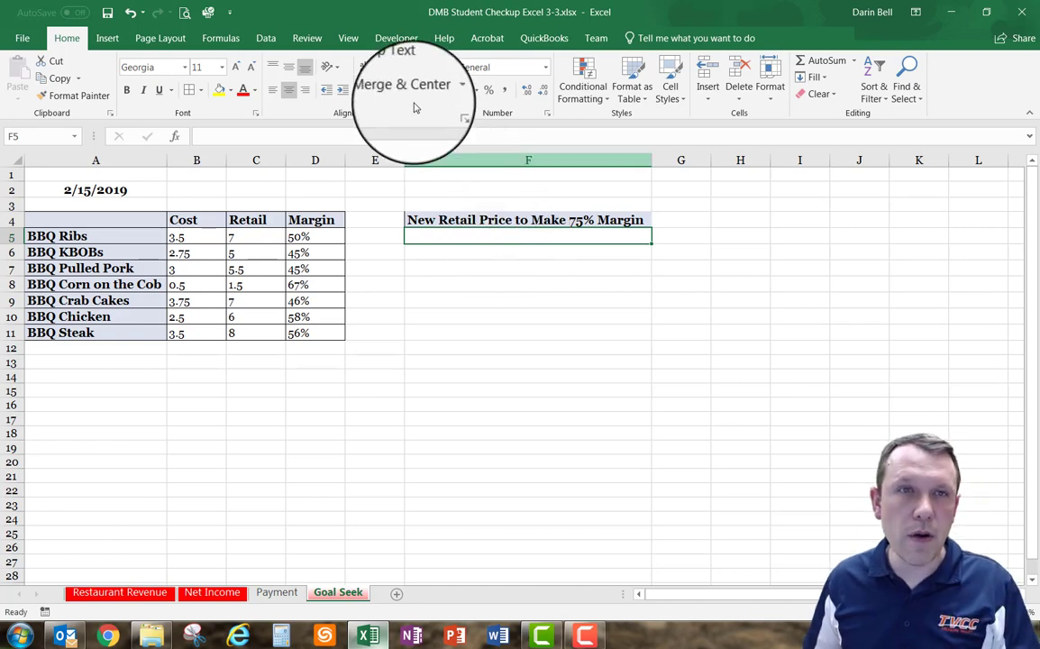
# Step: Run Goal Seek to set the BBQ Ribs margin in D5 to 75% by changing the retail price in C5, and keep the solution
pyautogui.click(261, 39)
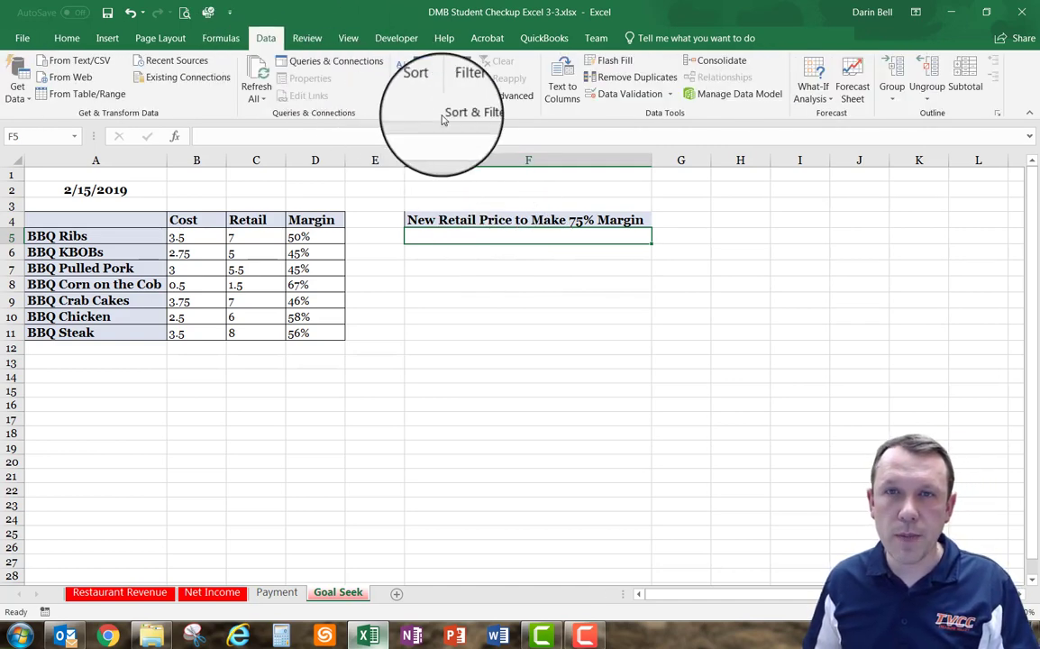
pyautogui.click(815, 85)
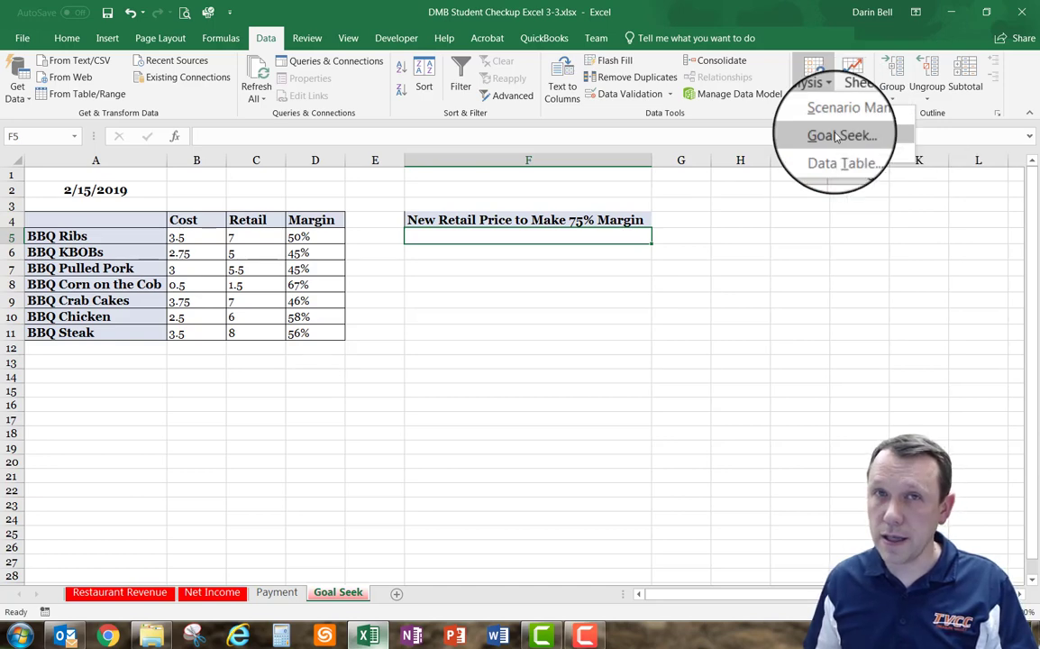
pyautogui.click(836, 136)
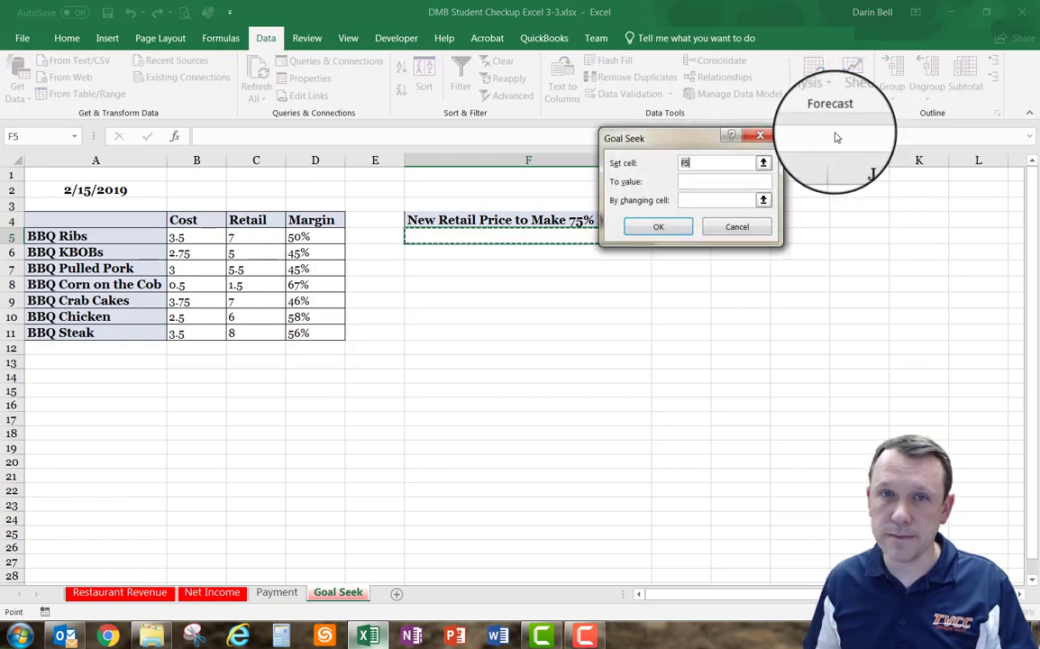
pyautogui.click(306, 236)
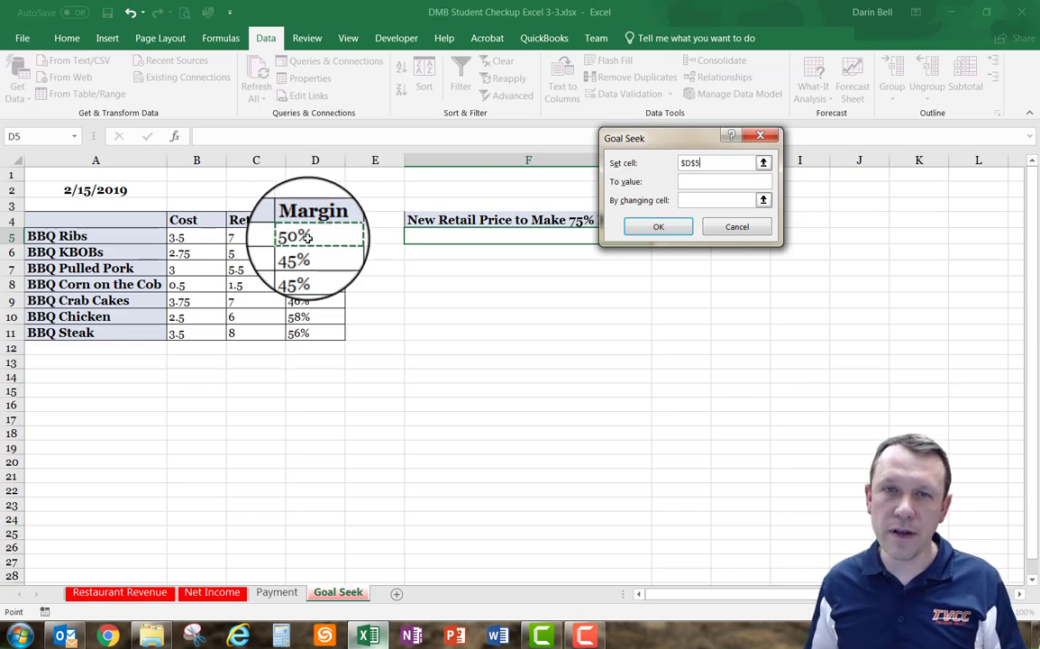
pyautogui.click(714, 182)
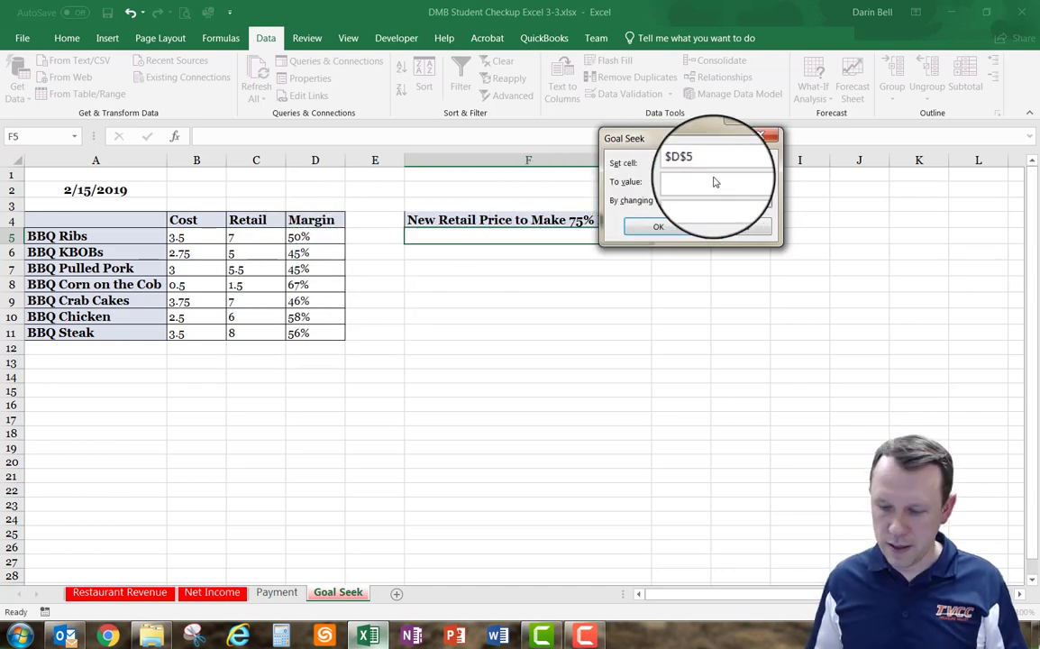
pyautogui.write('75')
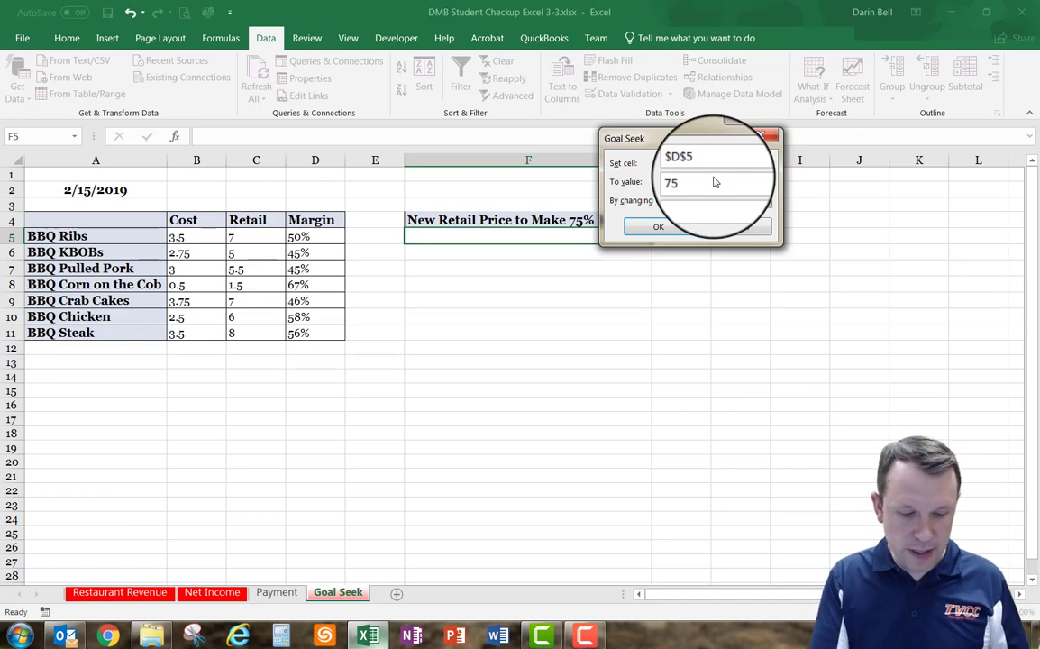
pyautogui.write('%')
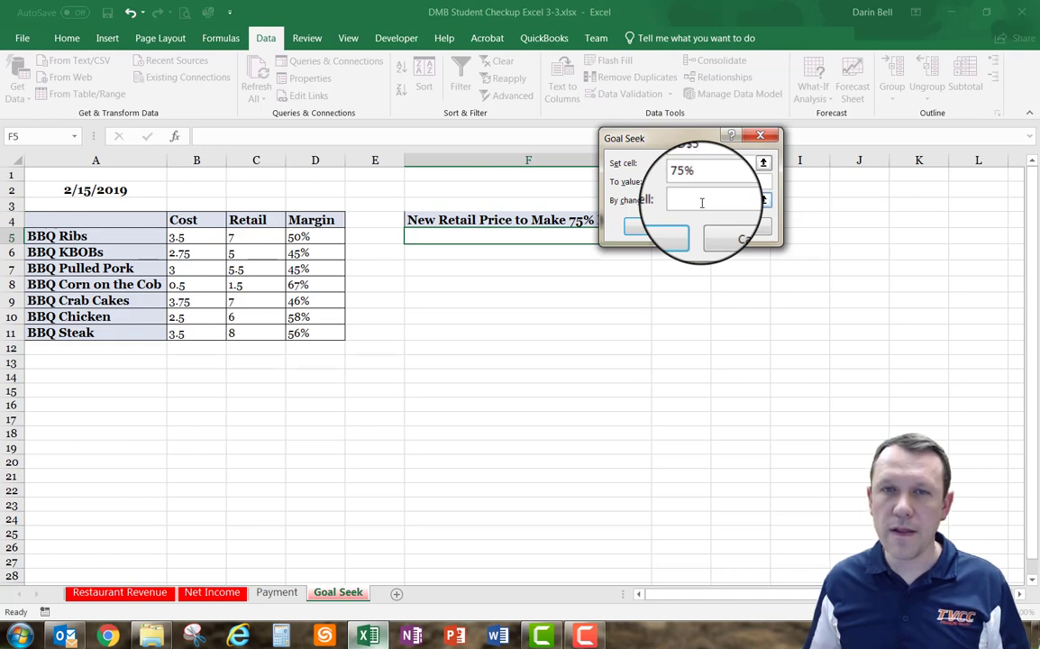
pyautogui.click(702, 203)
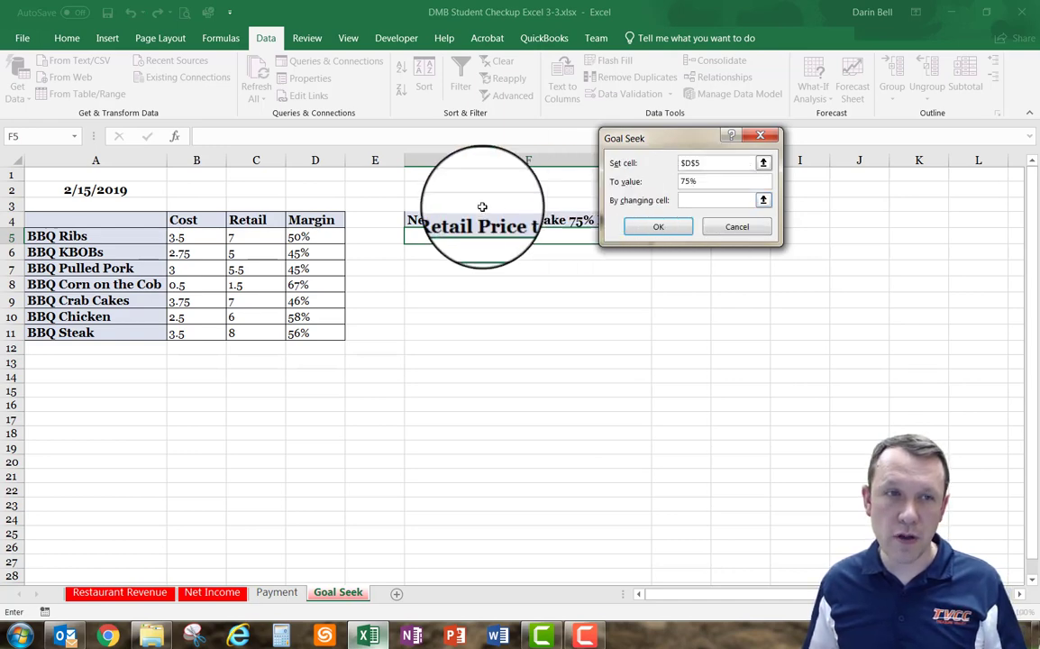
pyautogui.click(246, 235)
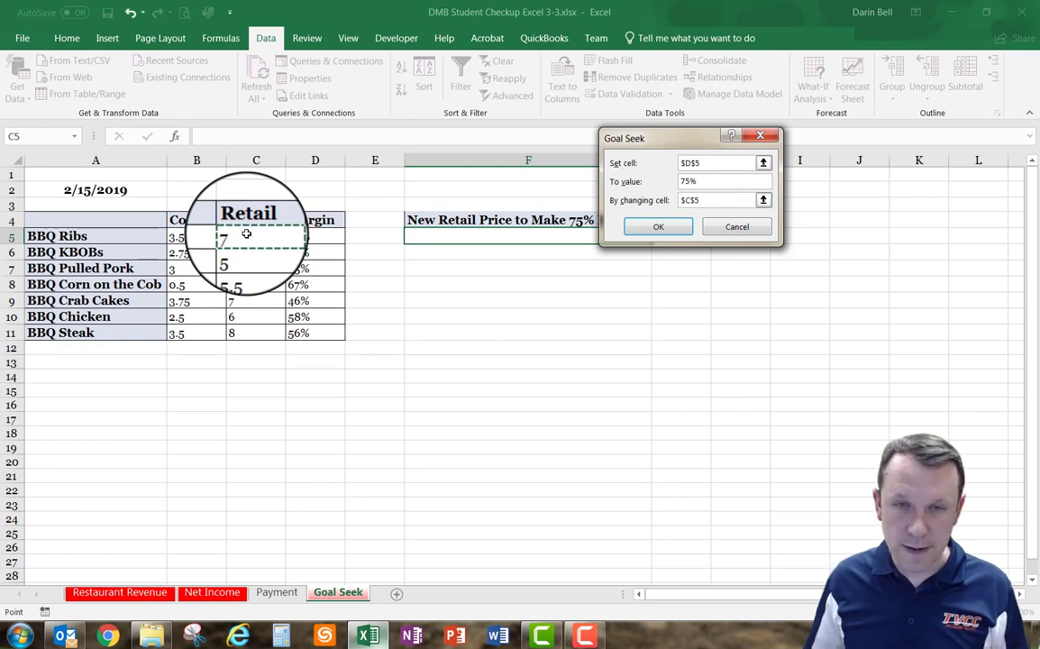
pyautogui.click(658, 227)
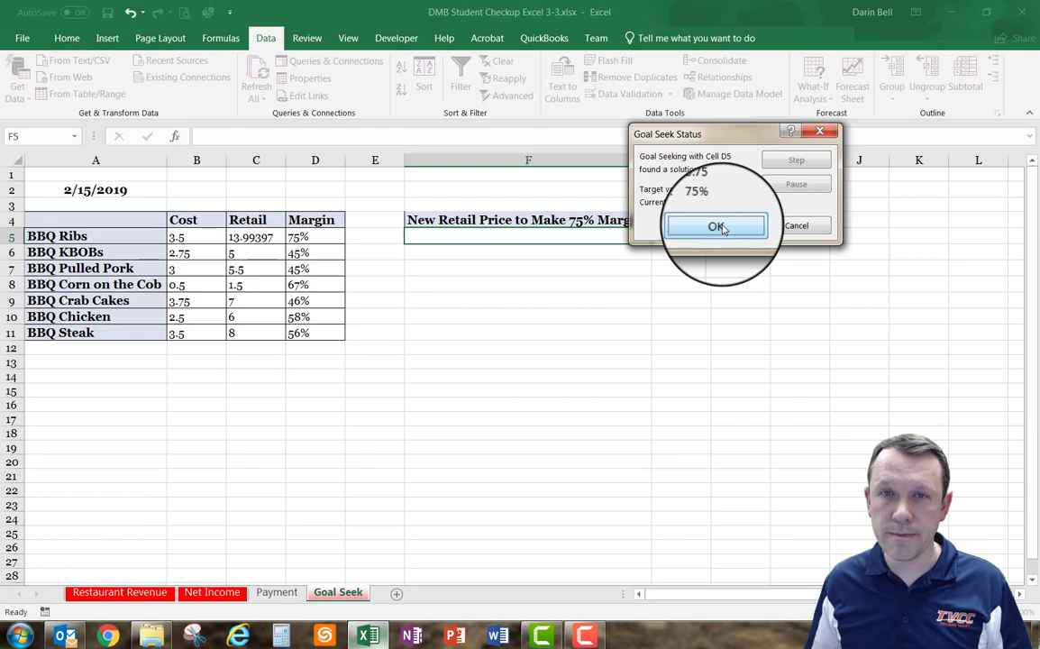
pyautogui.click(717, 226)
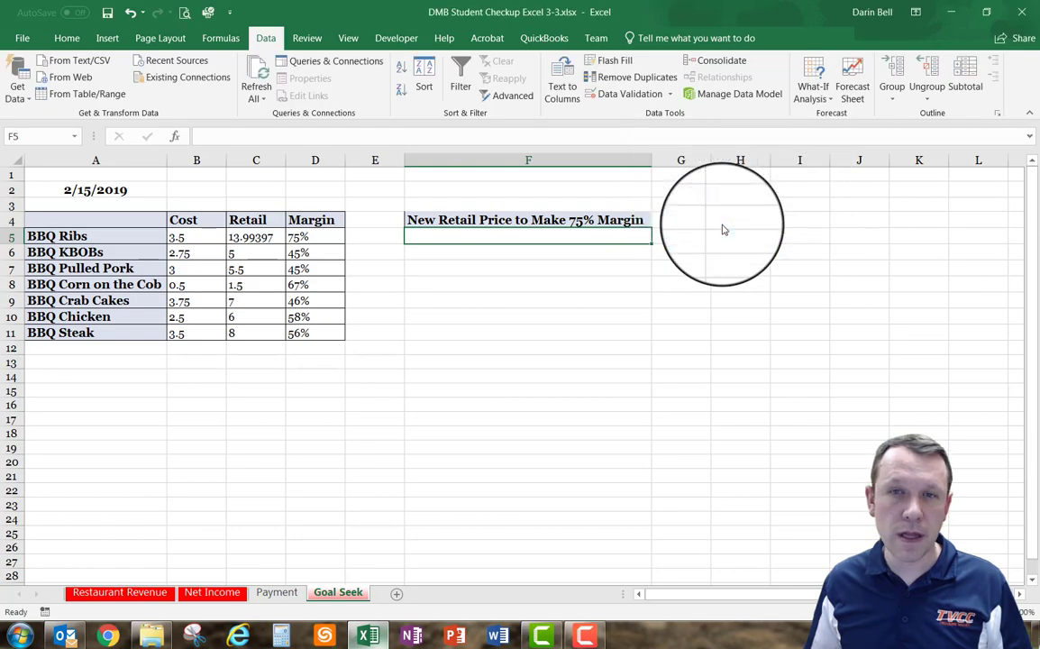
# Step: Highlight the BBQ Ribs retail price in C5 with a yellow fill
pyautogui.click(244, 237)
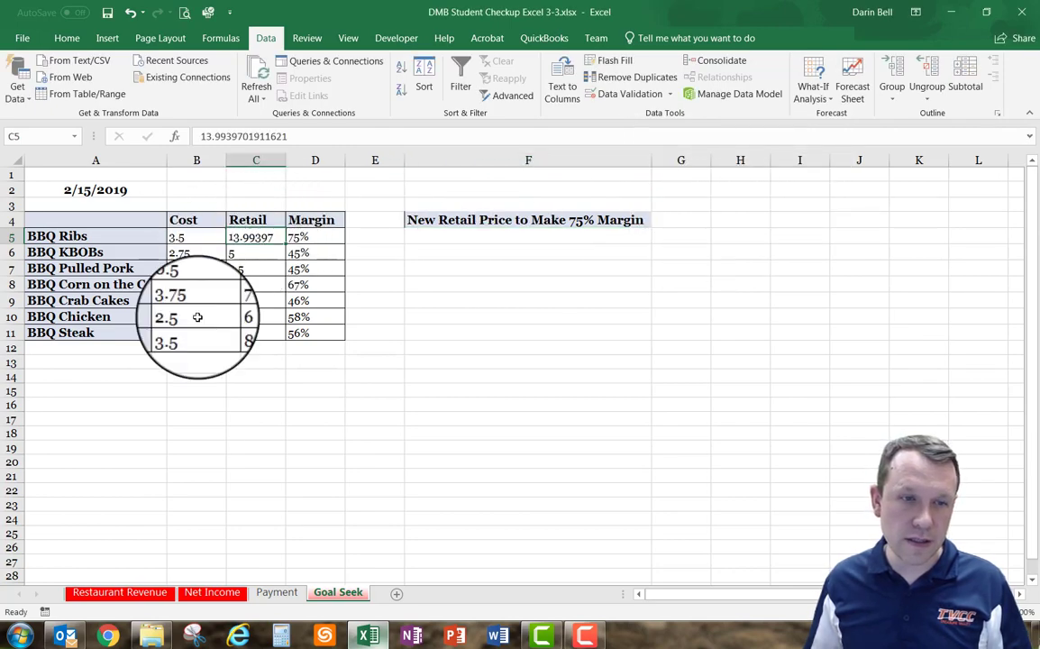
pyautogui.click(22, 38)
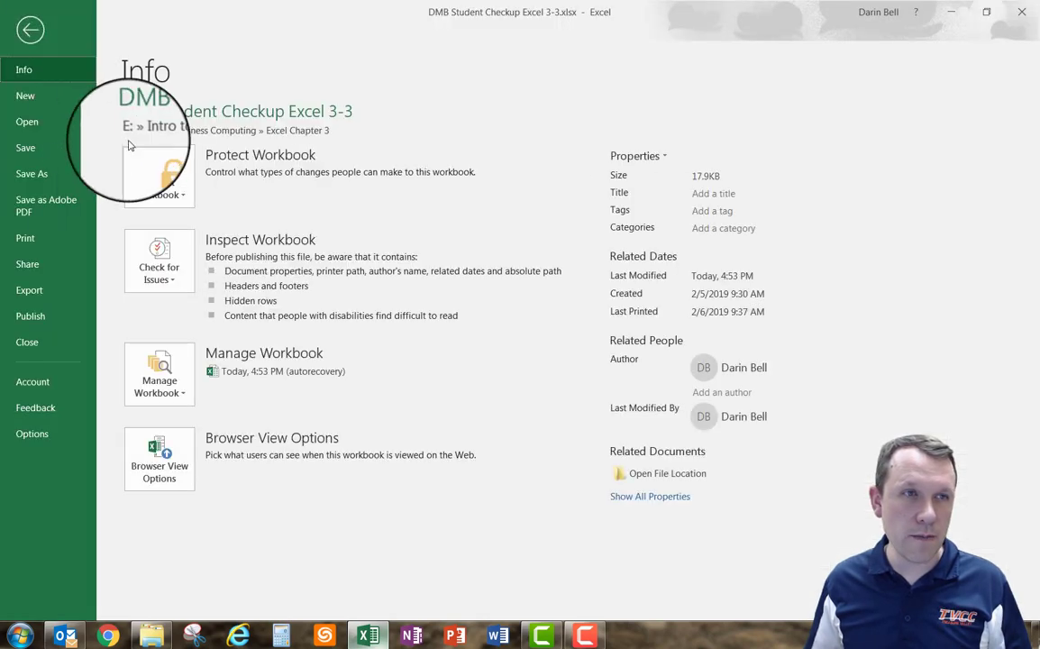
pyautogui.click(28, 28)
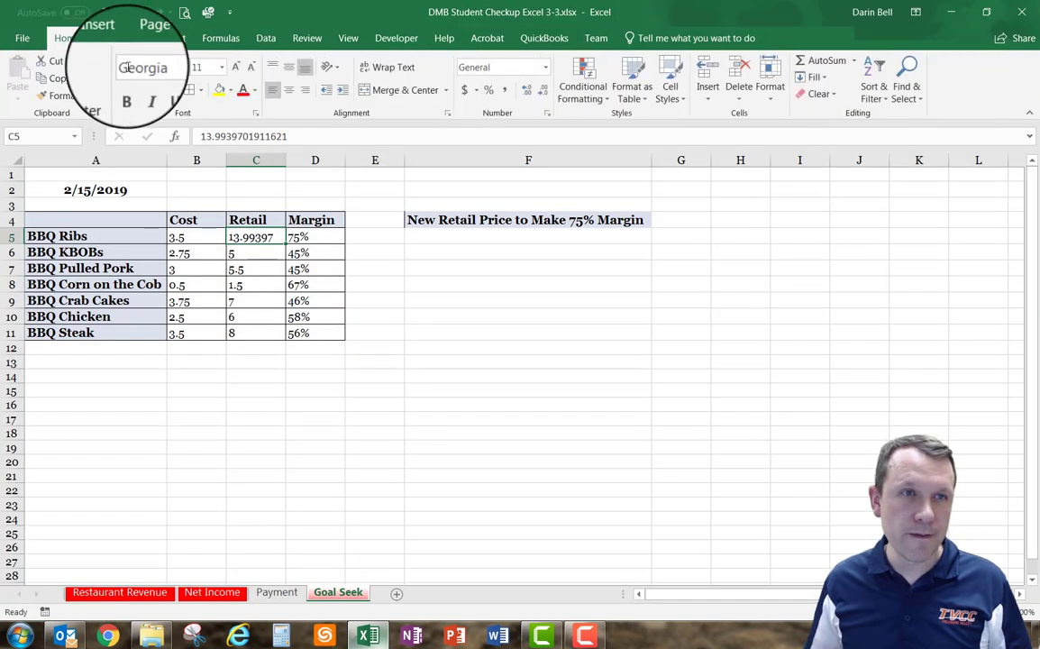
pyautogui.click(219, 89)
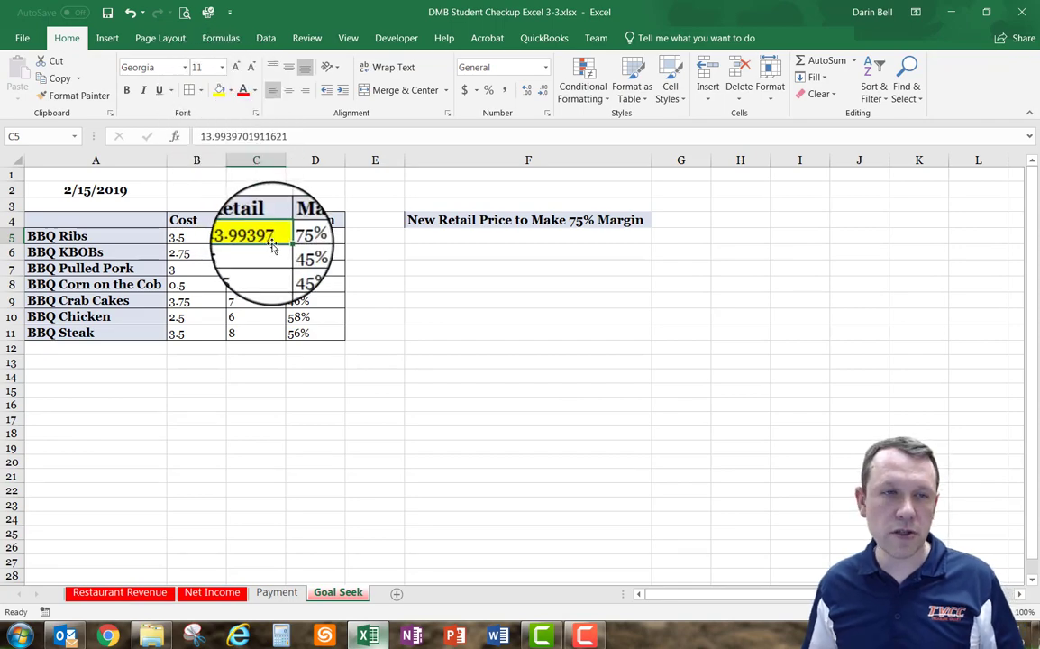
pyautogui.scroll(1, 267, 269)
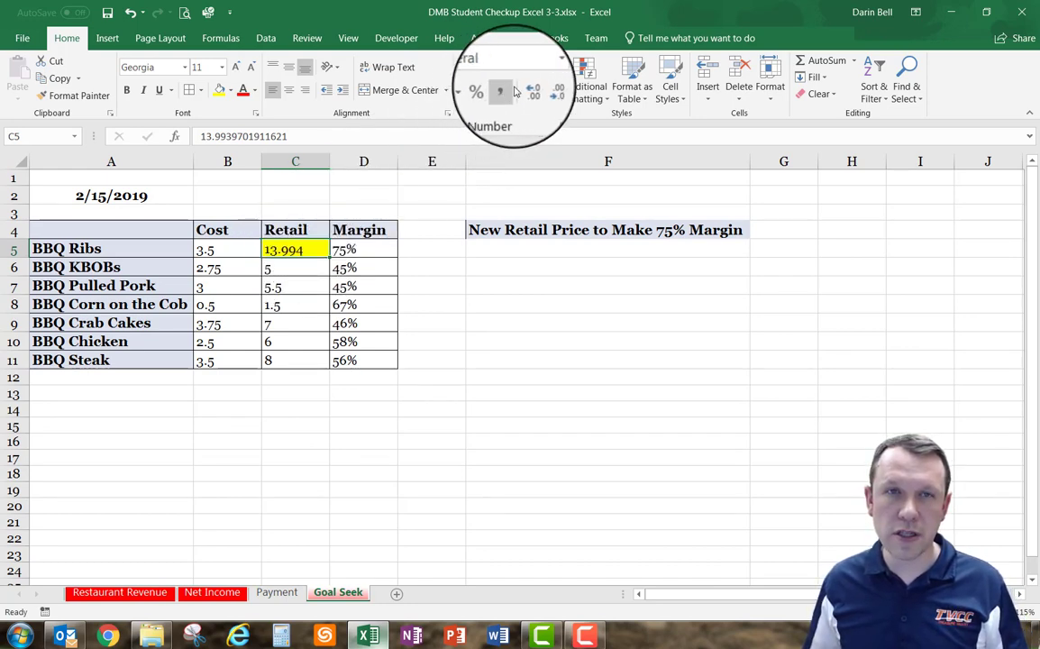
# Step: Adjust the BBQ Ribs retail price in C5 to show two decimal places
pyautogui.click(543, 94)
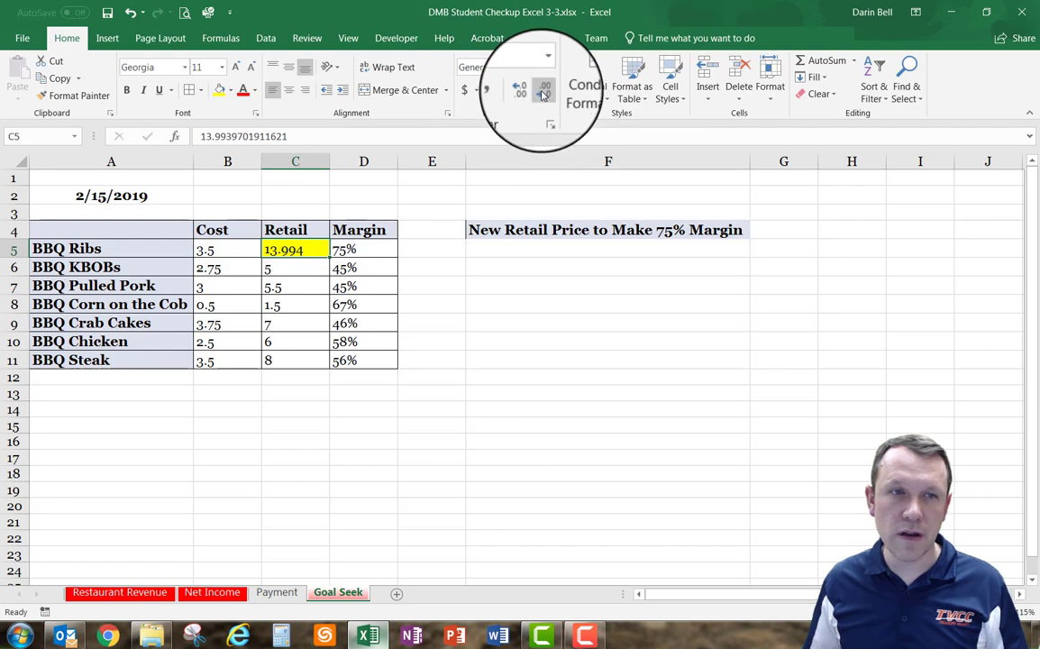
pyautogui.click(543, 95)
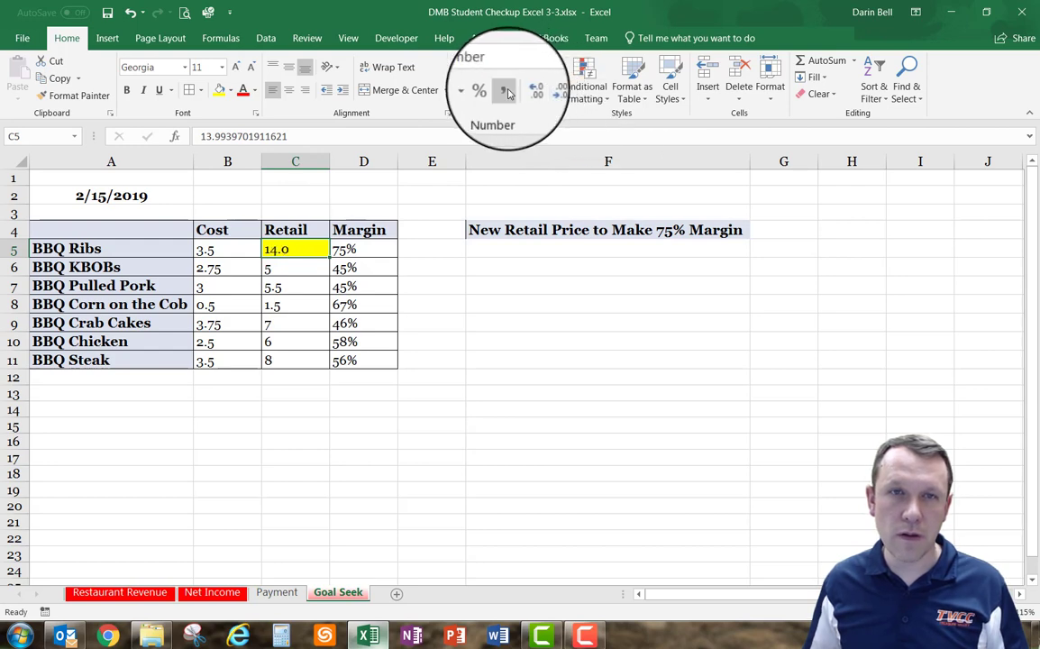
pyautogui.click(527, 95)
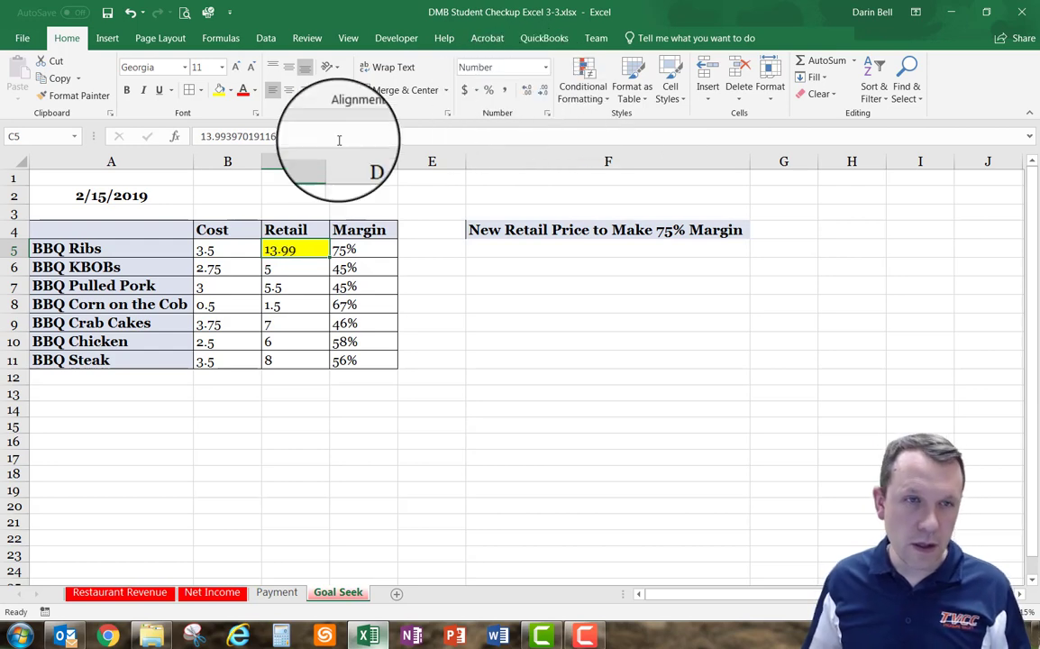
# Step: Format the cost and retail prices in B5:C11 in Accounting format with dollar signs and two decimal places
pyautogui.click(227, 246)
pyautogui.moveTo(226, 246); pyautogui.dragTo(302, 333)
pyautogui.click(464, 90)
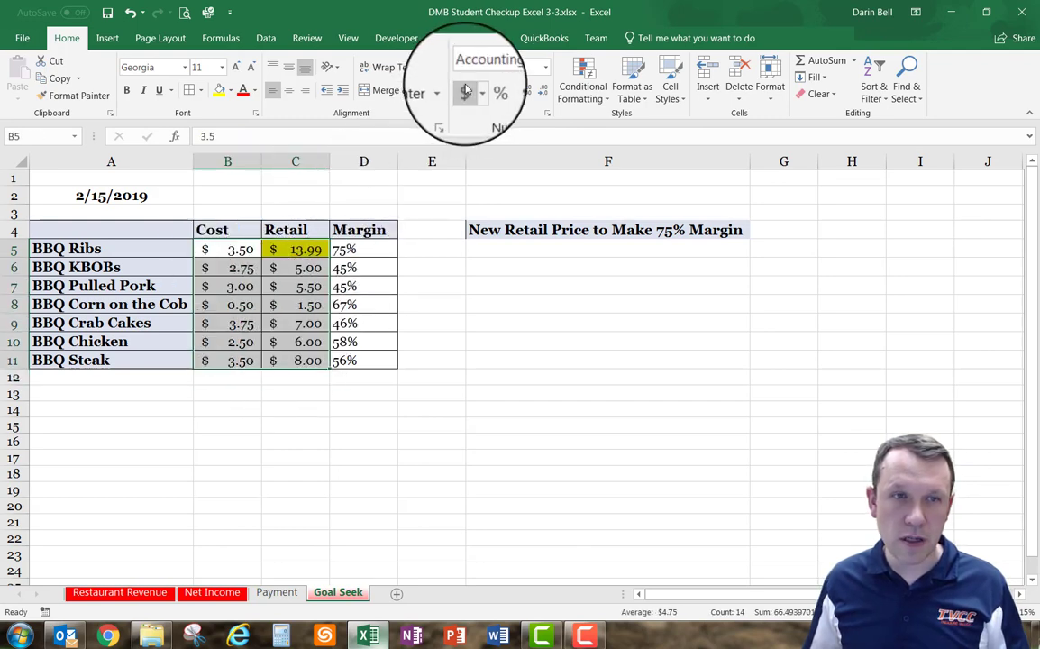
pyautogui.click(543, 91)
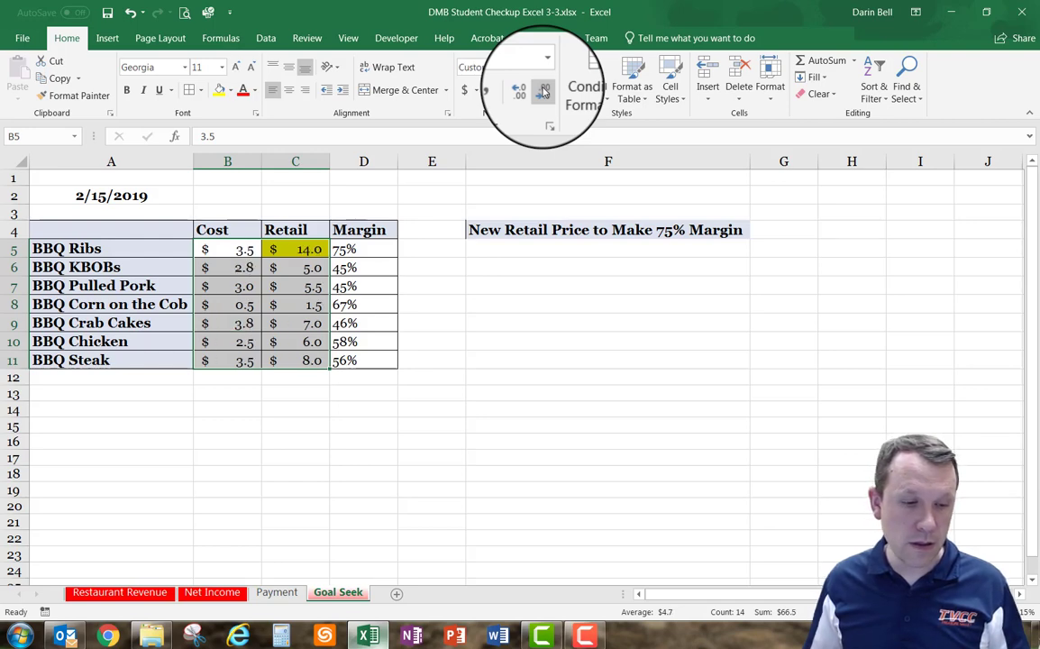
pyautogui.click(531, 91)
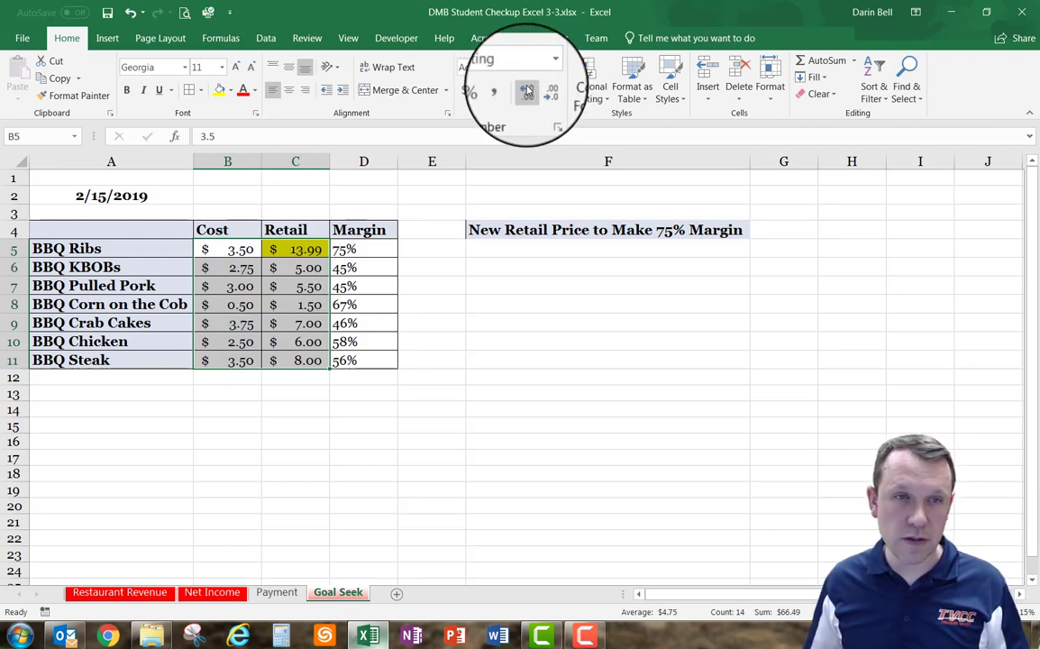
pyautogui.click(462, 313)
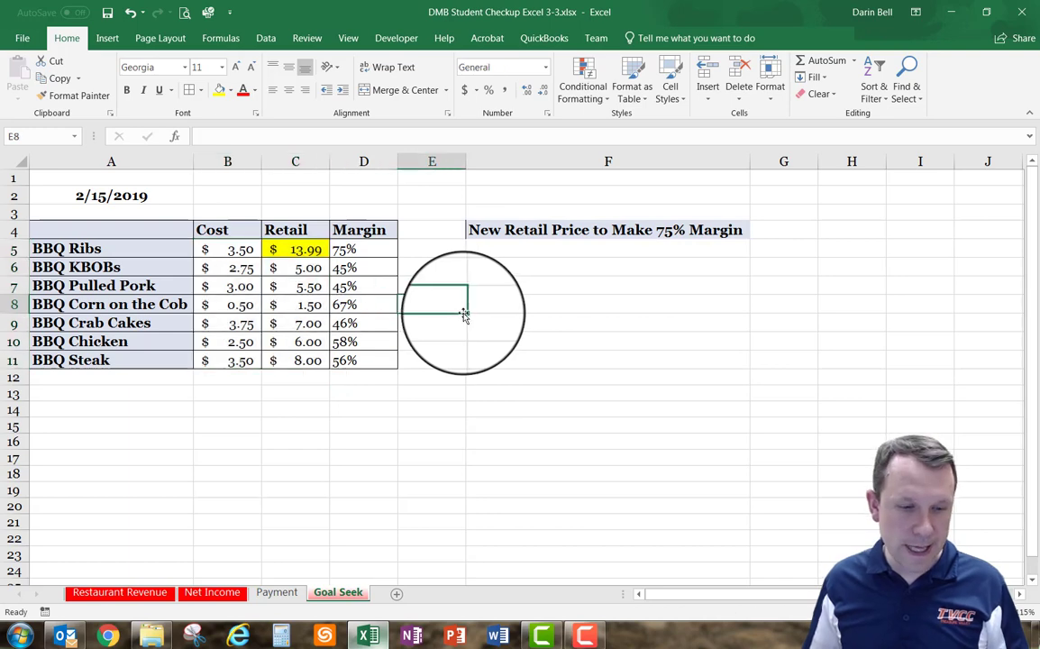
# Step: Enter $13.99 in F5 as the BBQ Ribs price under the New Retail Price to Make 75% Margin heading
pyautogui.click(310, 247)
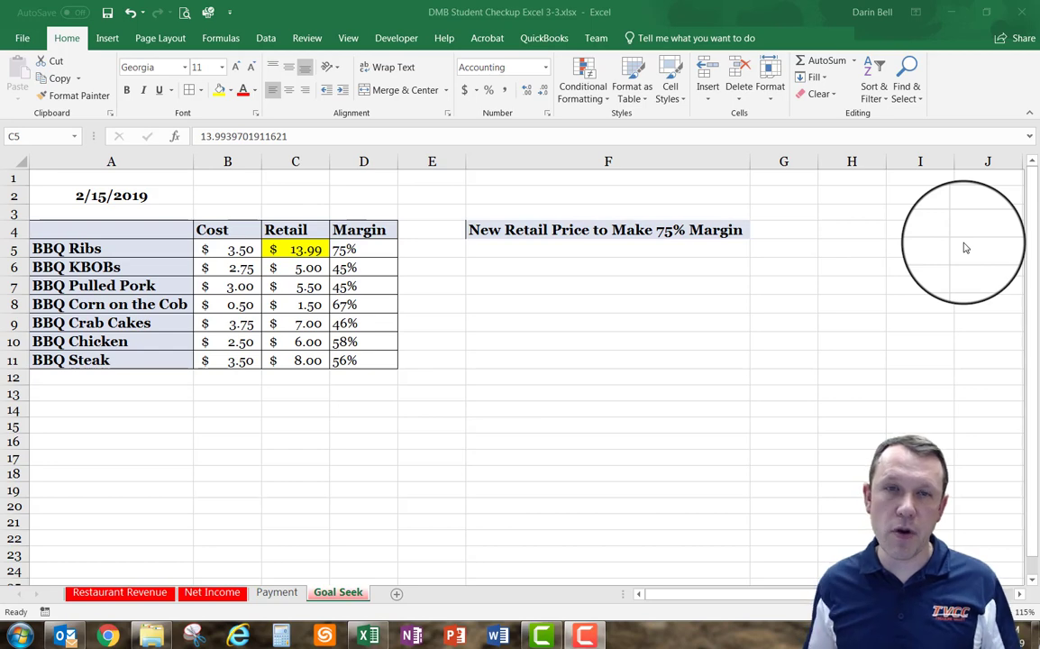
pyautogui.click(624, 251)
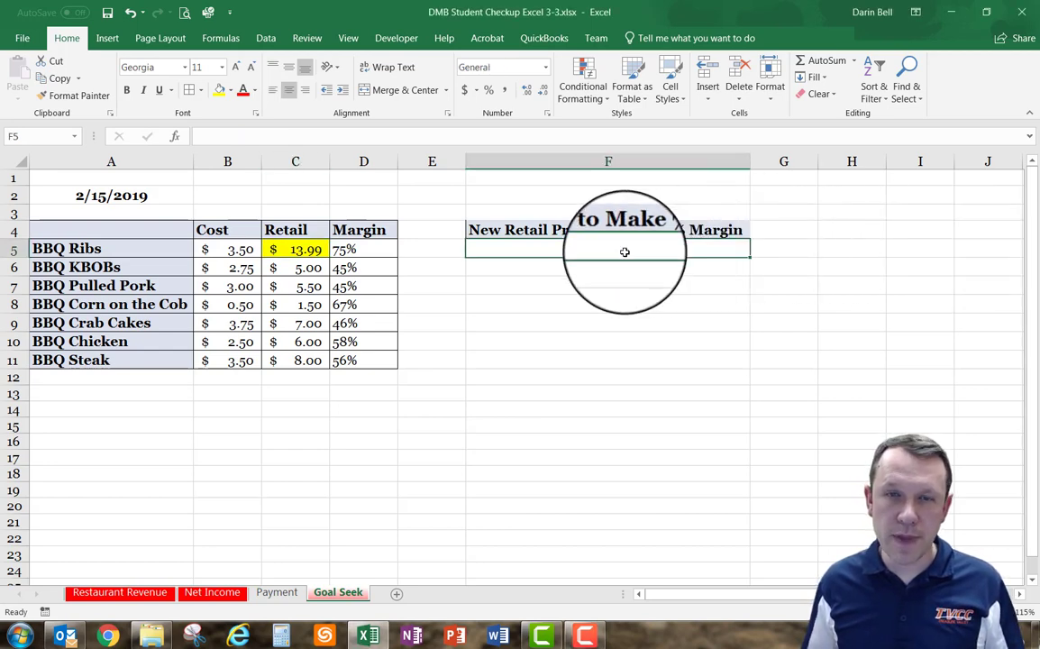
pyautogui.write('13.')
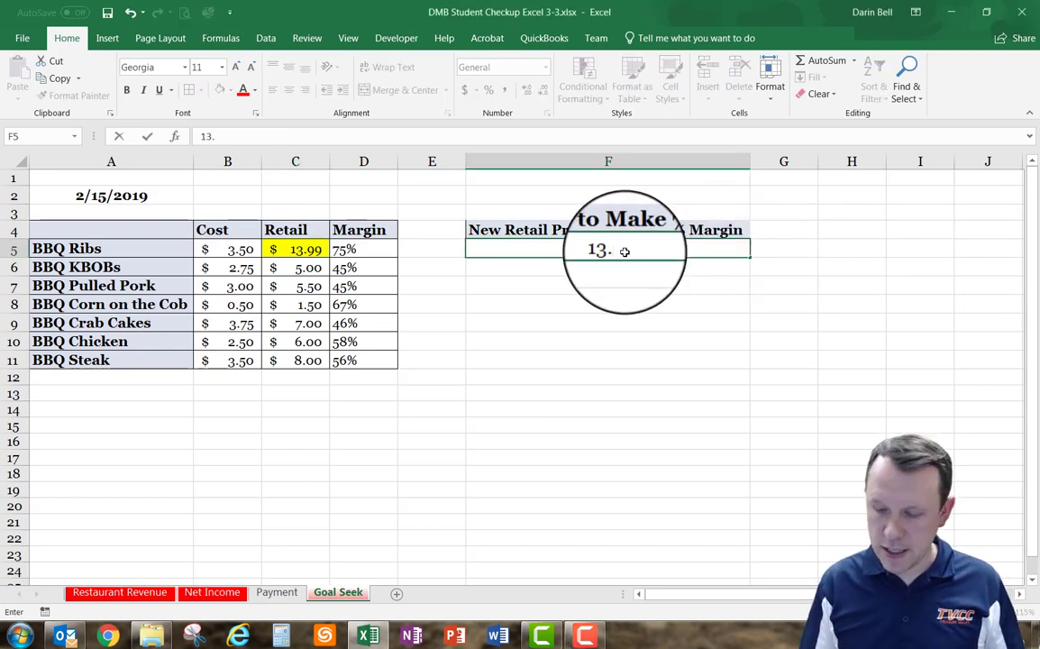
pyautogui.write('99')
pyautogui.press('Return')
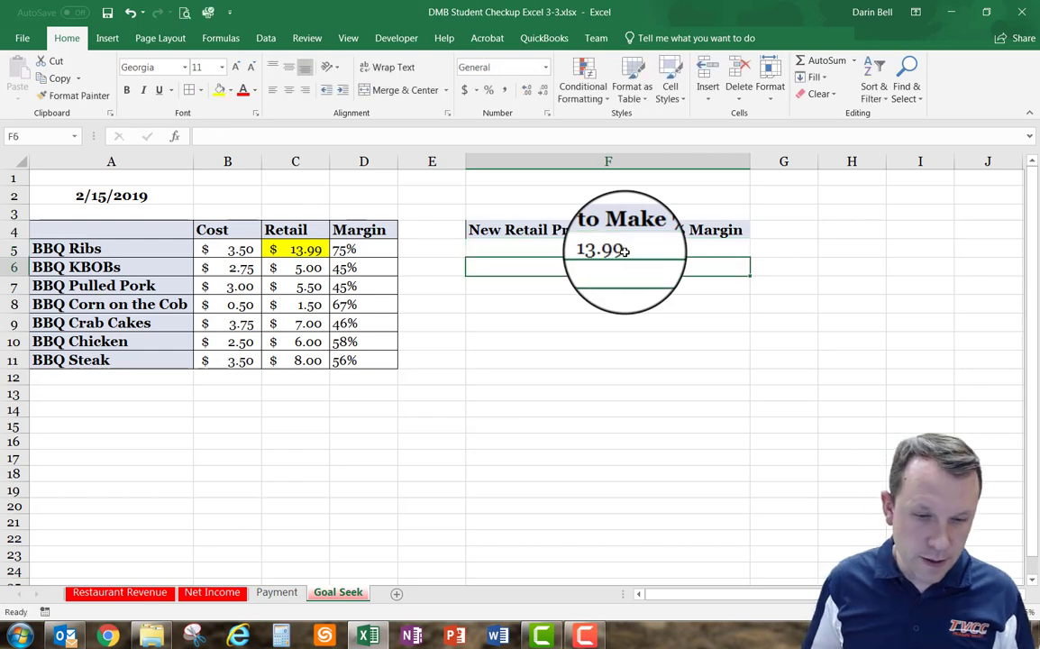
pyautogui.press('Return')
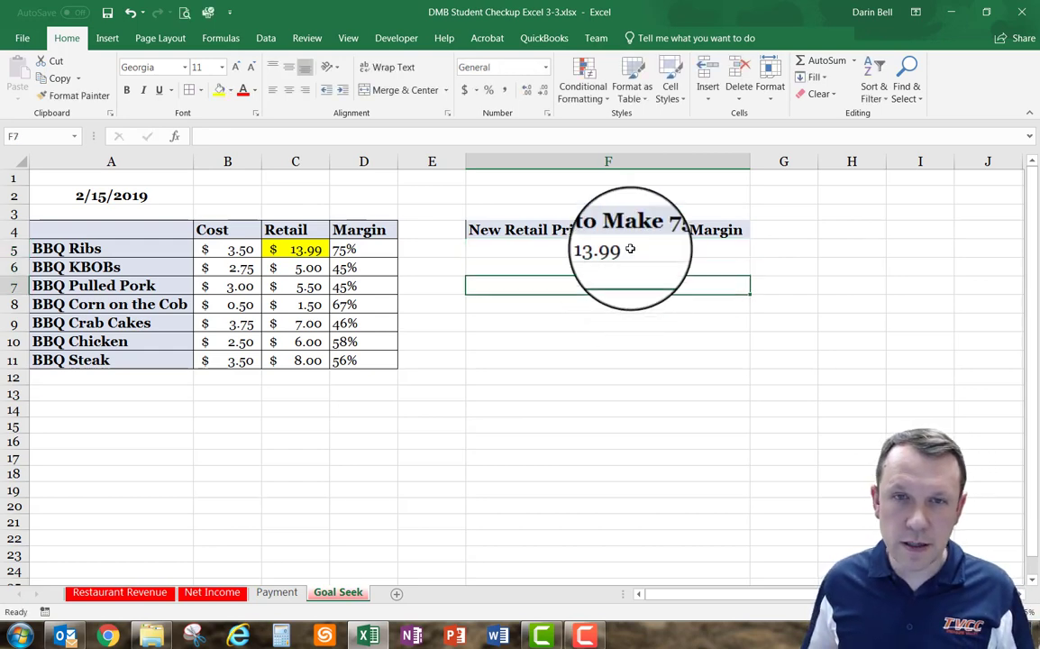
pyautogui.click(628, 249)
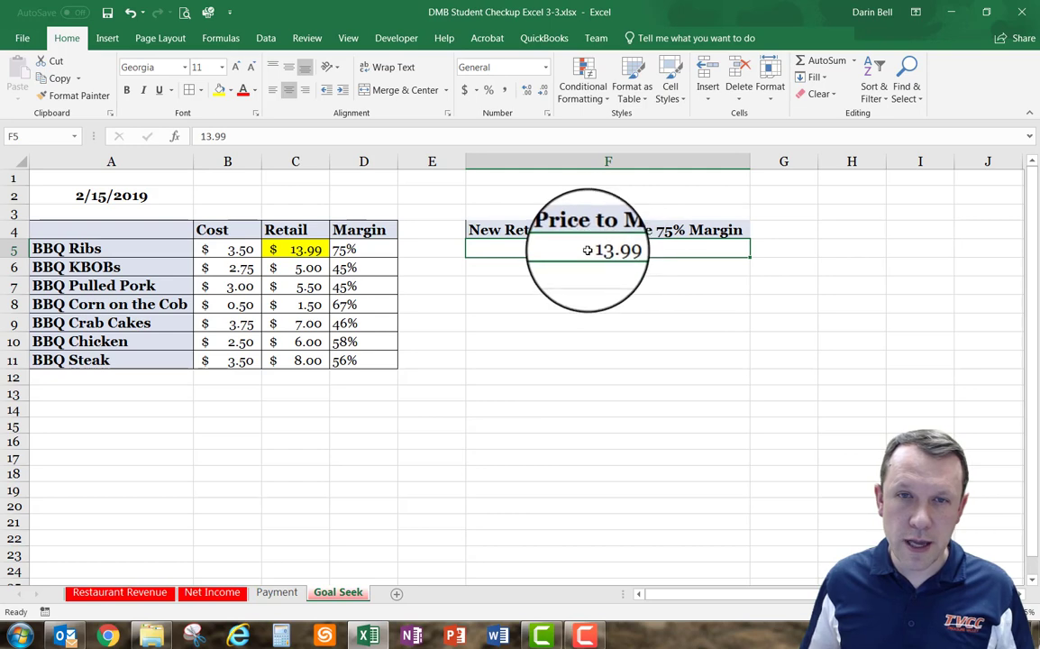
pyautogui.doubleClick(587, 250)
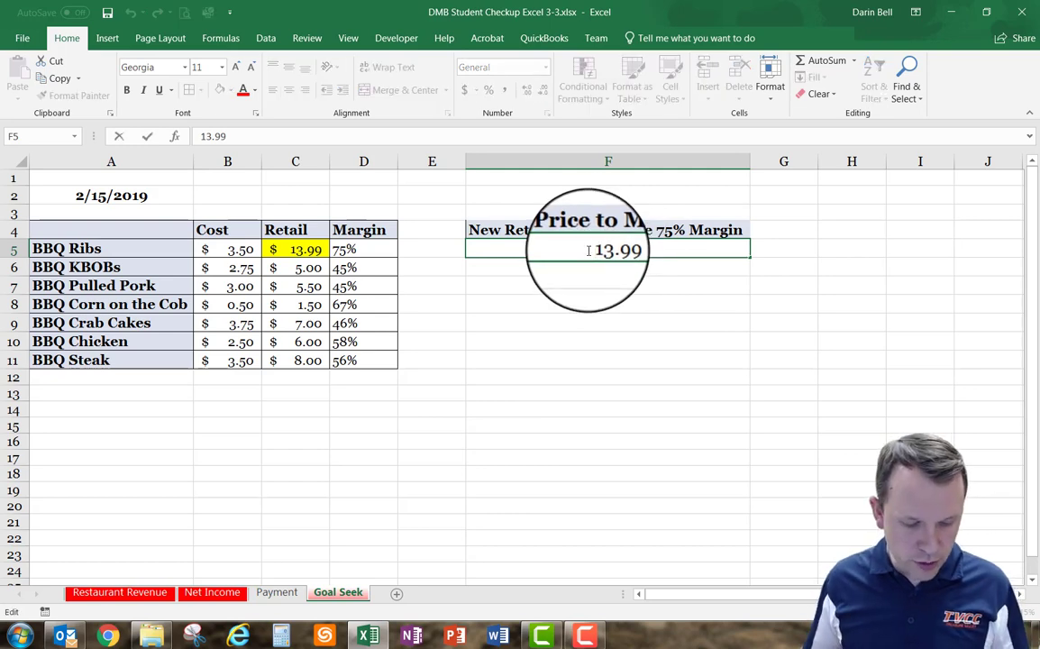
pyautogui.write('$')
pyautogui.press('Return')
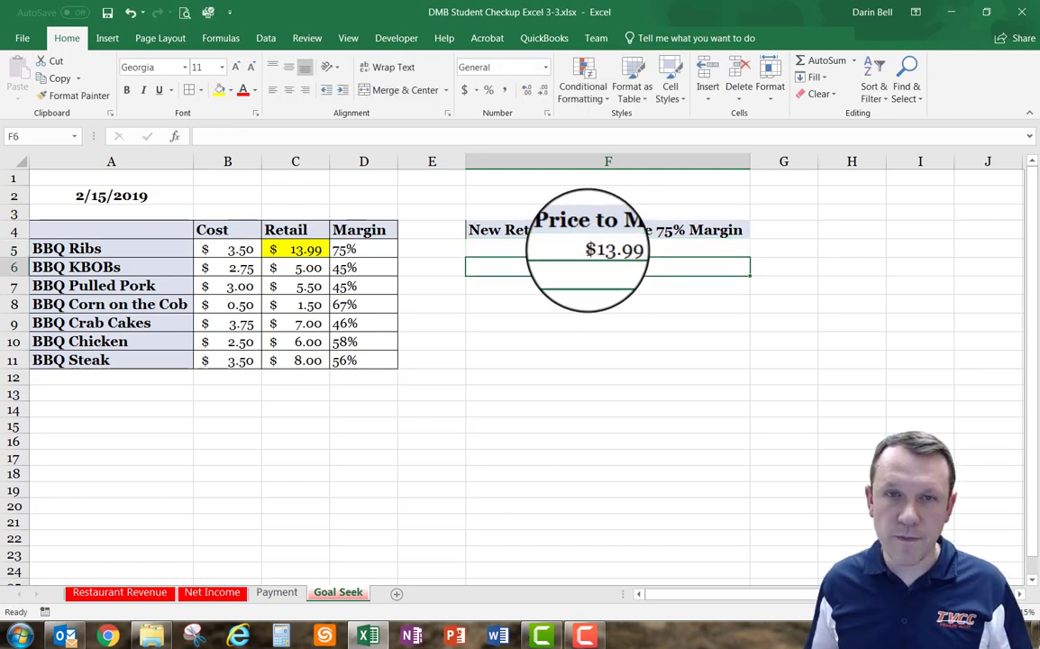
# Step: Make the new BBQ Ribs retail price in F5 bold
pyautogui.click(625, 342)
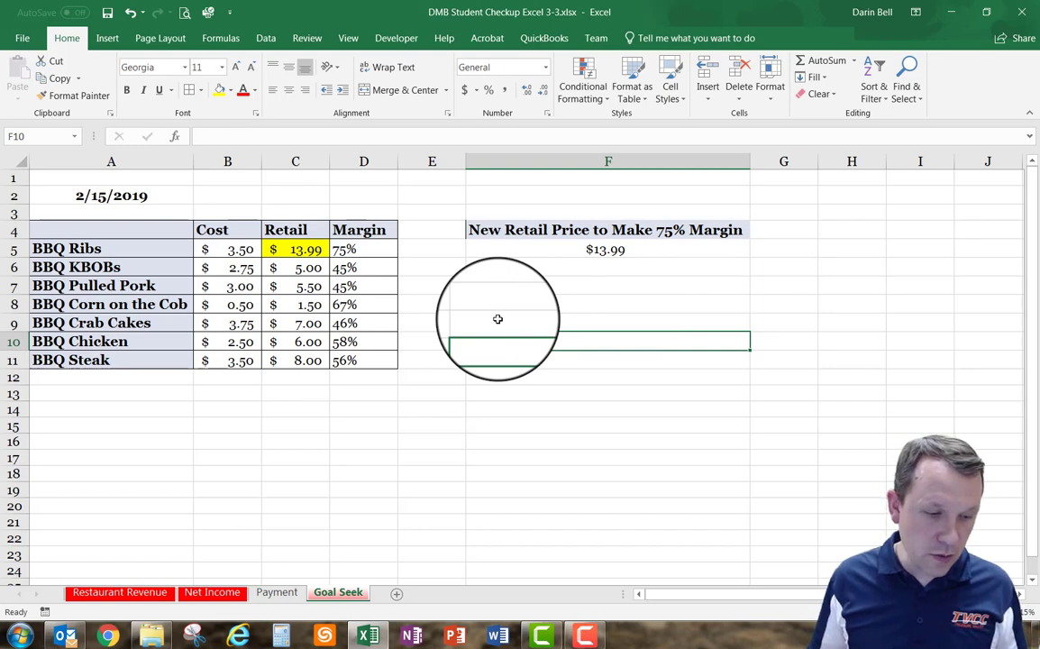
pyautogui.click(596, 252)
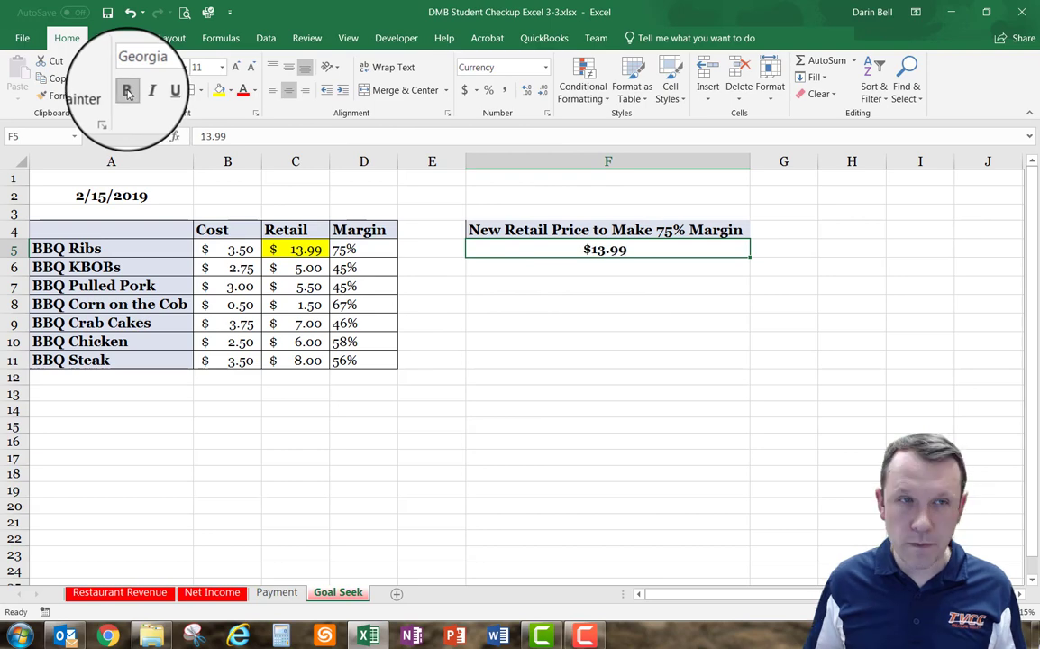
pyautogui.press('Return')
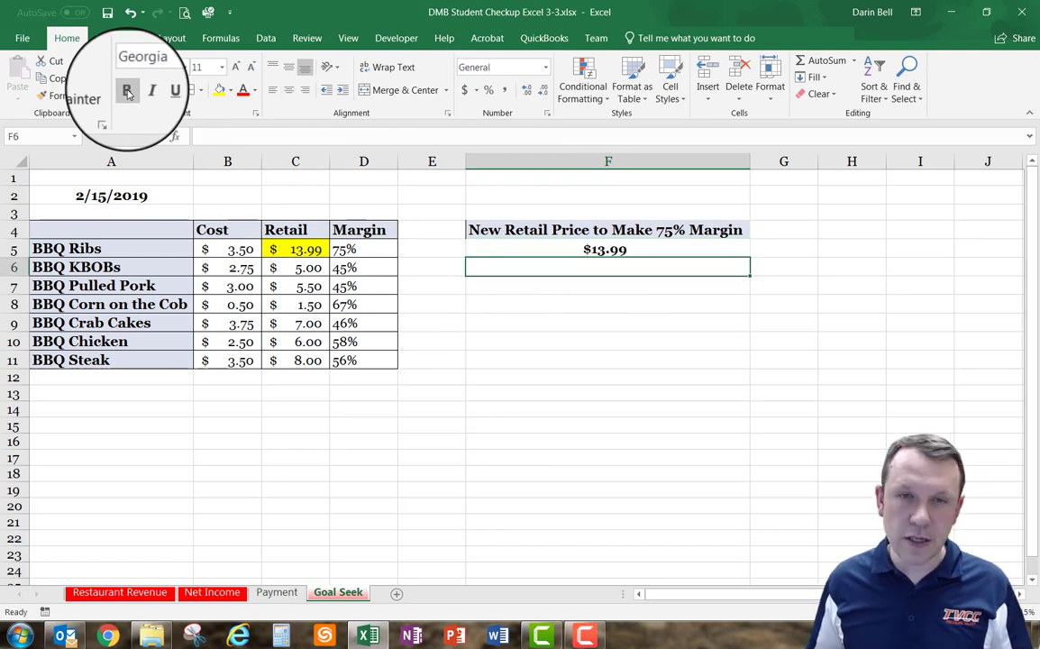